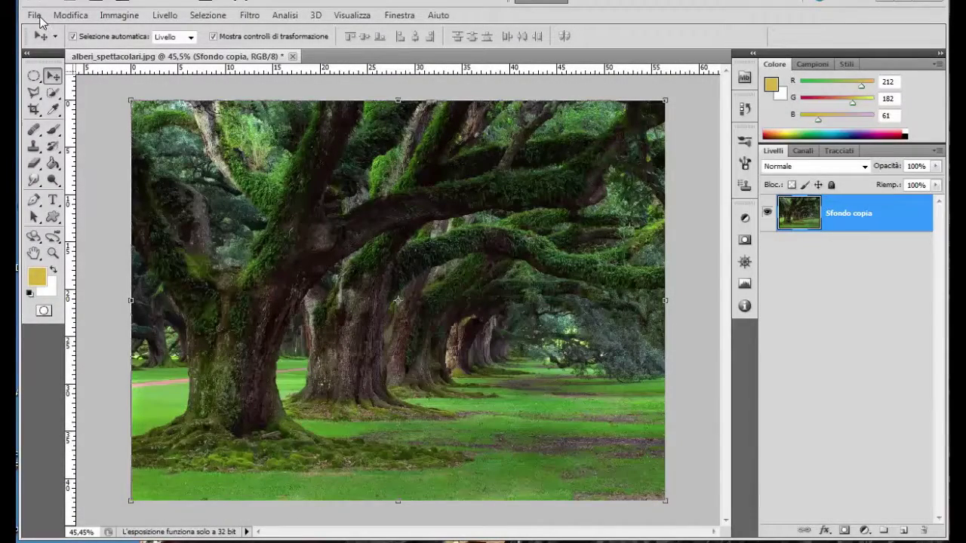
# Open big_wood_by_foxstox.png and drag the log into the forest document.
pyautogui.click(35, 16)
pyautogui.click(51, 46)
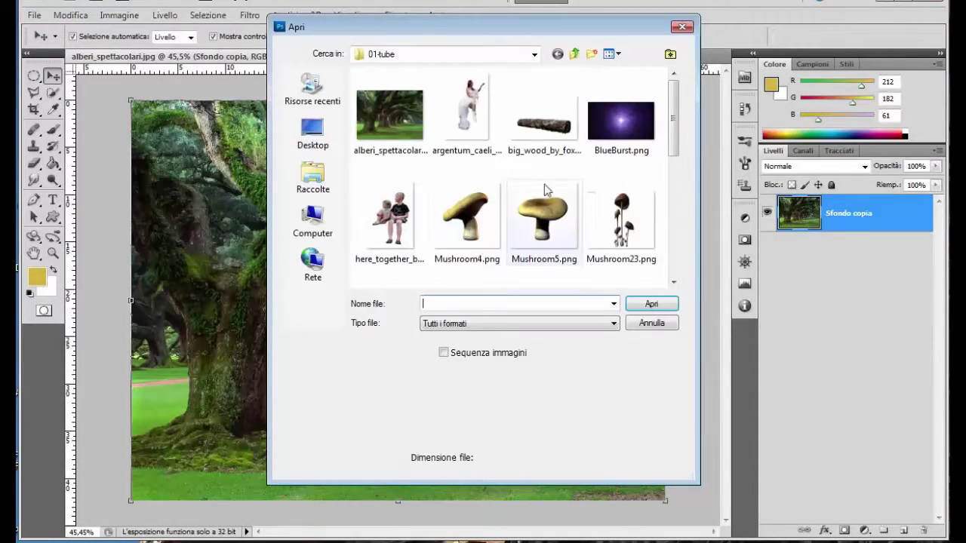
pyautogui.click(555, 134)
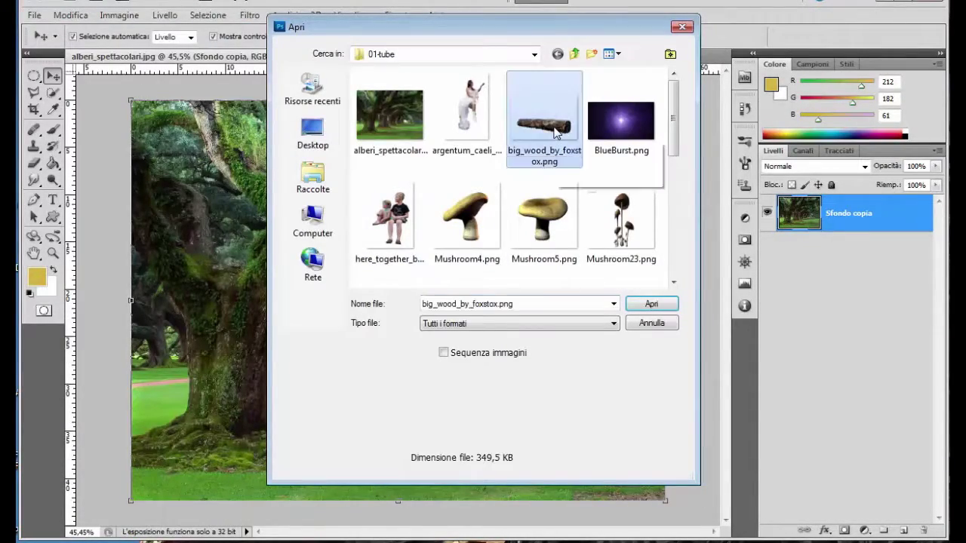
pyautogui.click(648, 305)
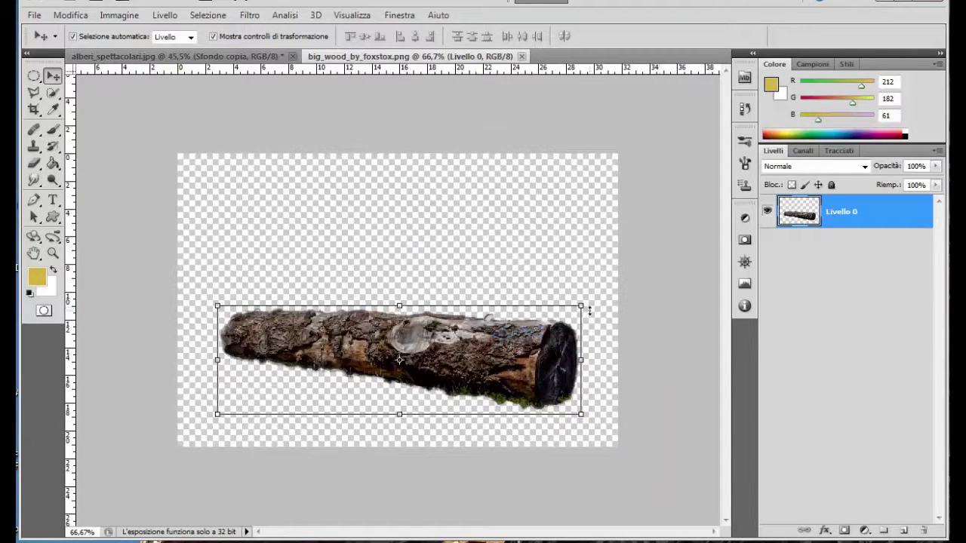
pyautogui.moveTo(338, 332); pyautogui.dragTo(166, 61)
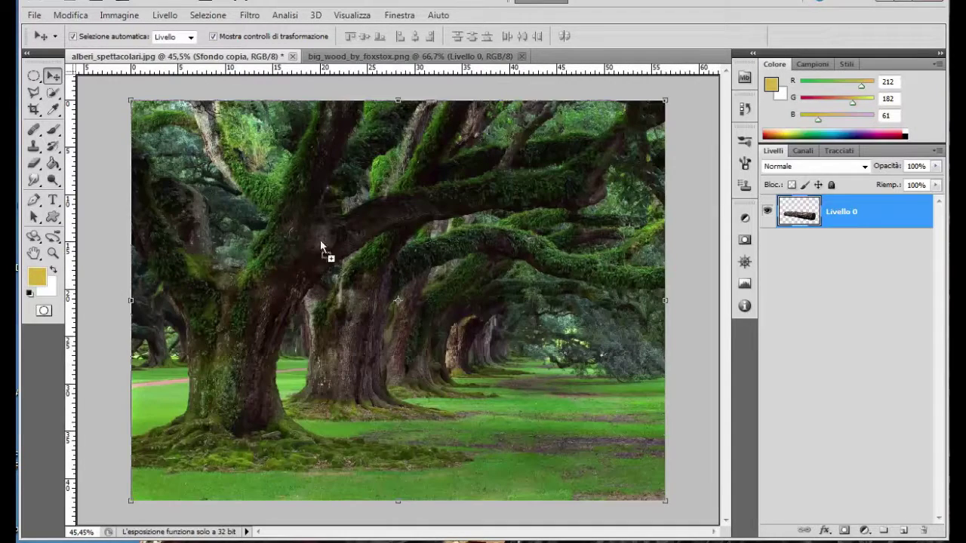
pyautogui.moveTo(166, 60); pyautogui.dragTo(498, 385)
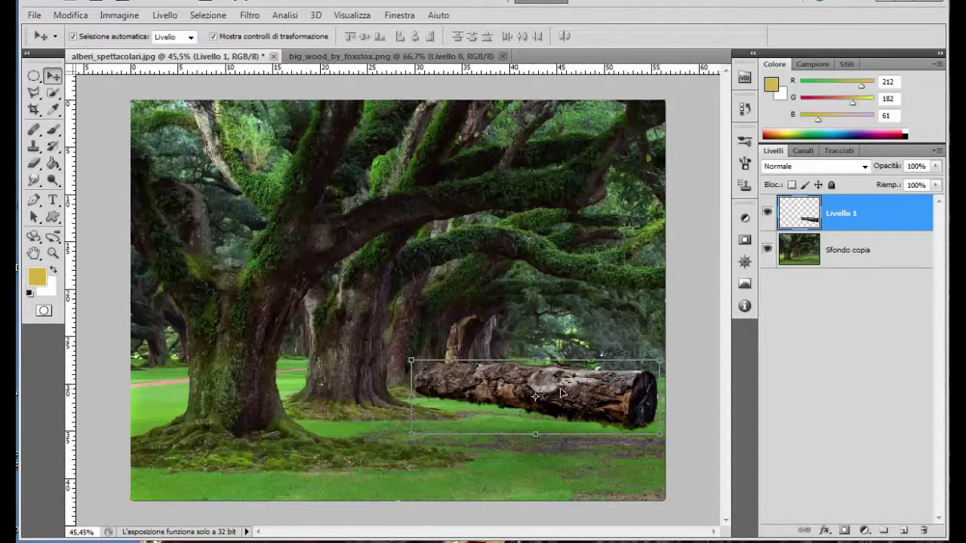
# Flip the log horizontally, tilt it about 4.7° and set it on the lower-right grass.
pyautogui.moveTo(560, 392)
pyautogui.mouseDown()
pyautogui.moveTo(536, 399)
pyautogui.moveTo(547, 428)
pyautogui.mouseUp()
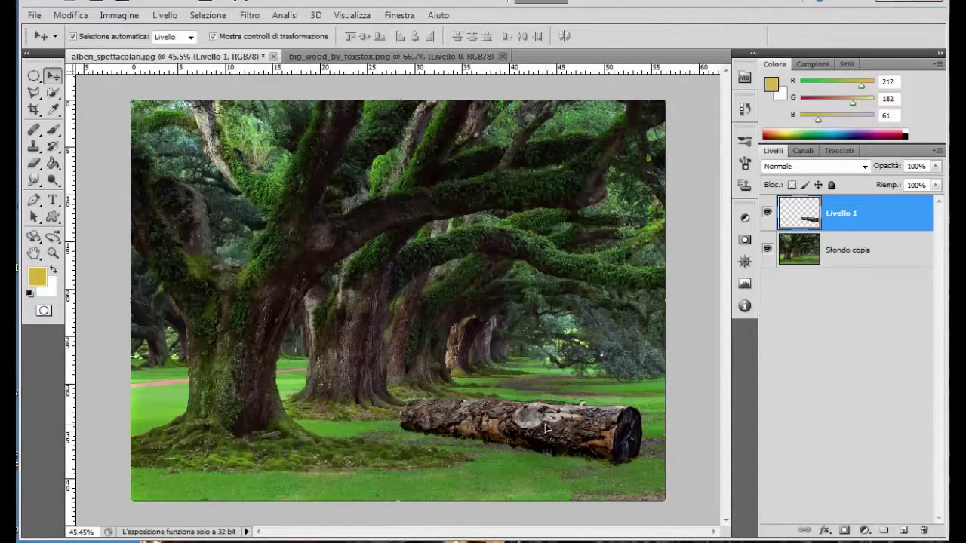
pyautogui.click(70, 16)
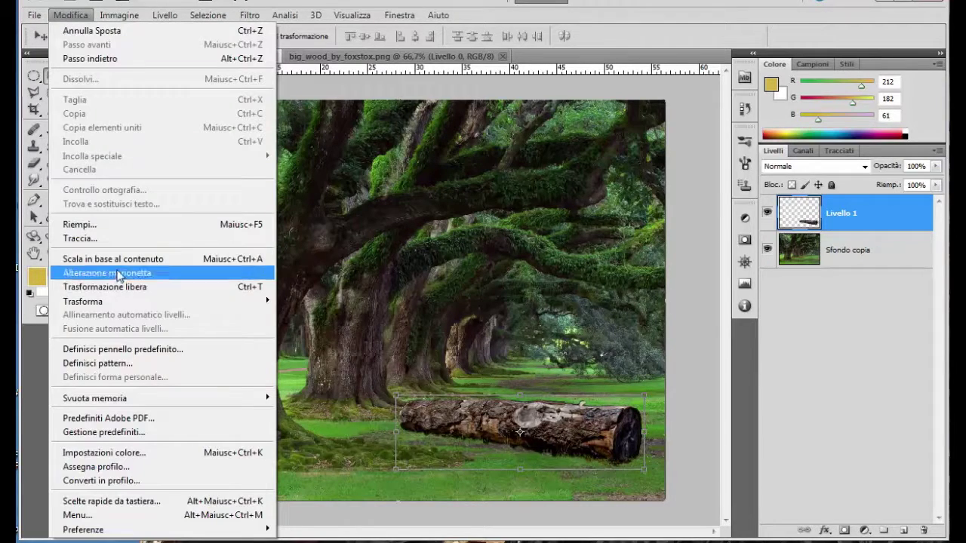
pyautogui.moveTo(158, 301)
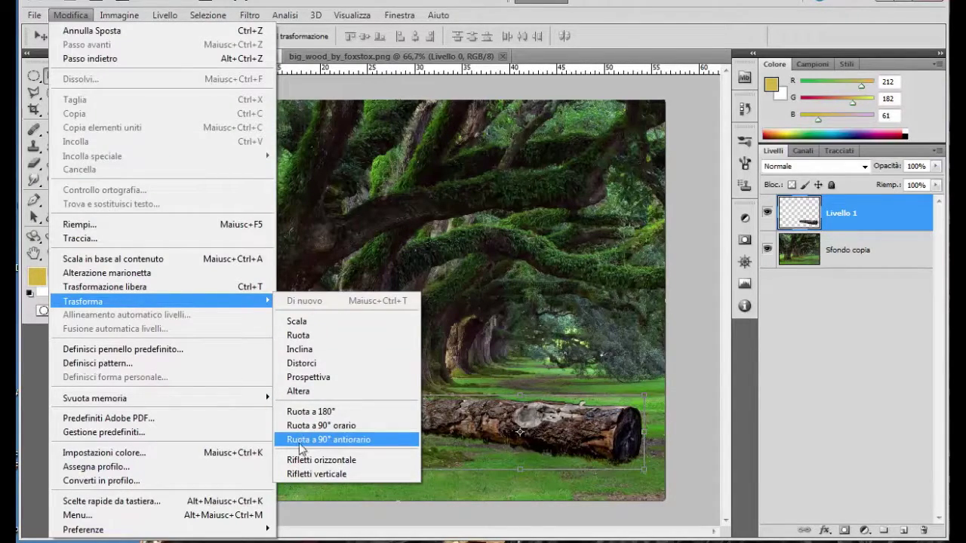
pyautogui.click(303, 460)
pyautogui.moveTo(575, 428); pyautogui.dragTo(586, 434)
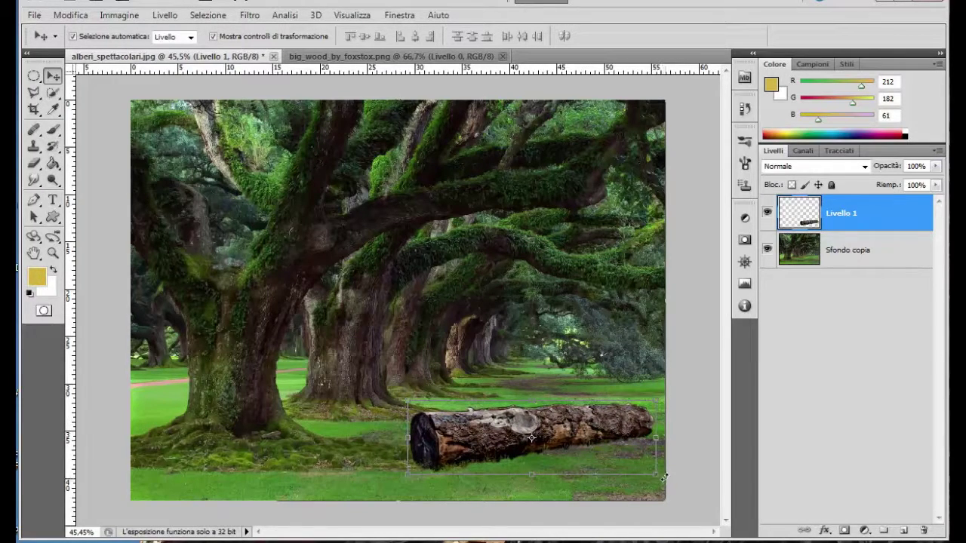
pyautogui.moveTo(666, 481); pyautogui.dragTo(663, 492)
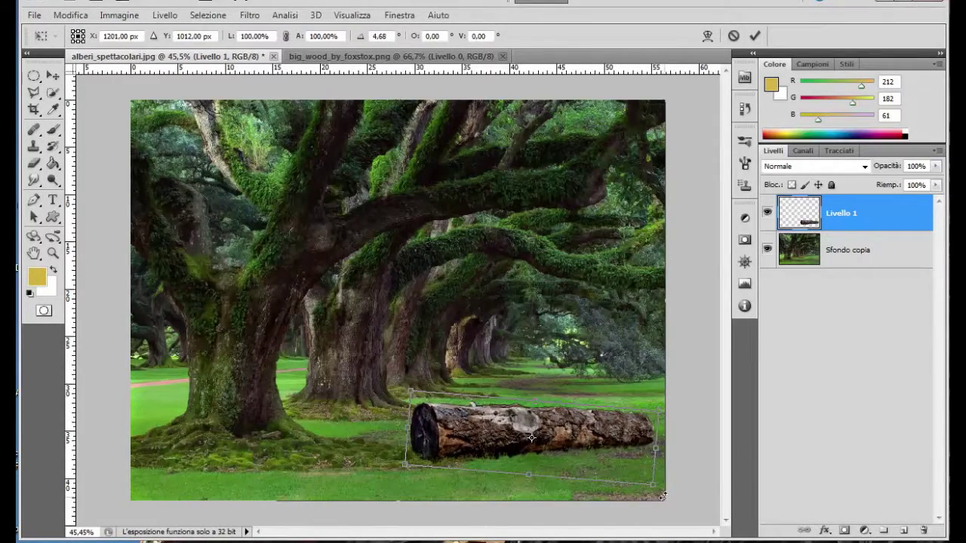
pyautogui.moveTo(599, 435); pyautogui.dragTo(613, 449)
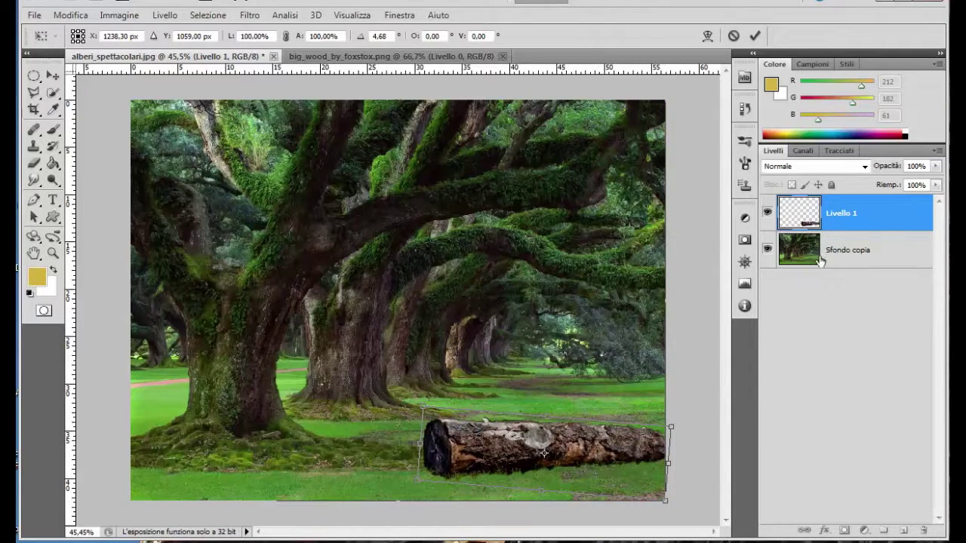
pyautogui.click(754, 35)
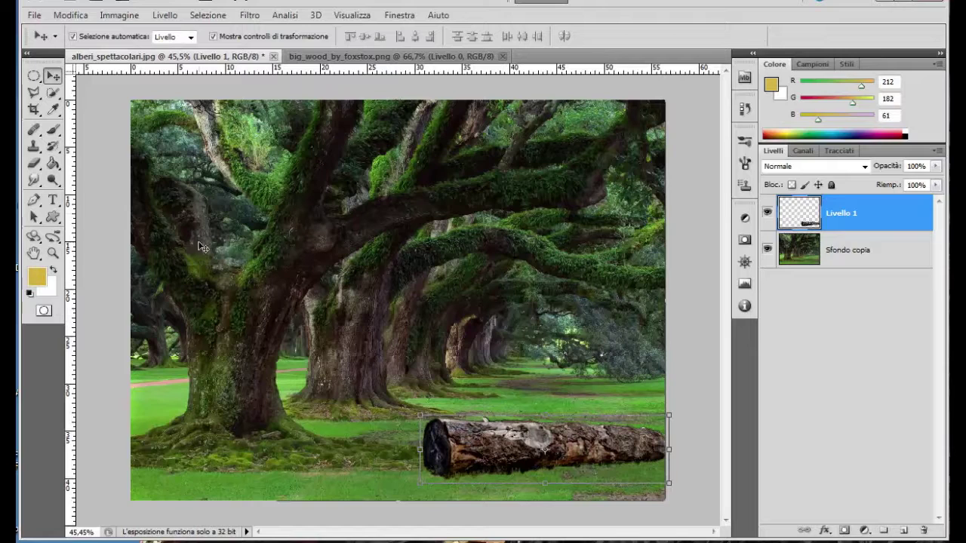
pyautogui.click(34, 14)
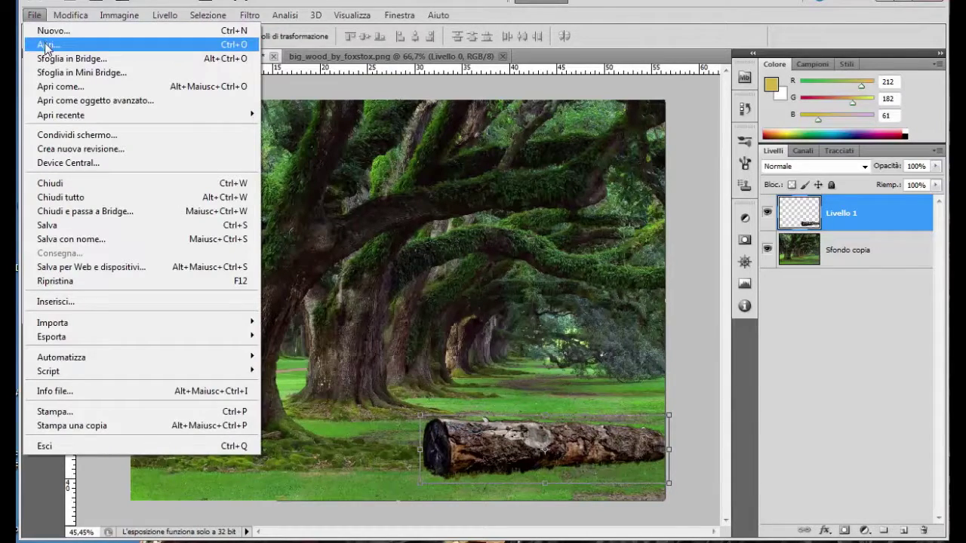
# Open Mushroom5.png and drag the mushroom into the forest document.
pyautogui.click(37, 41)
pyautogui.click(552, 220)
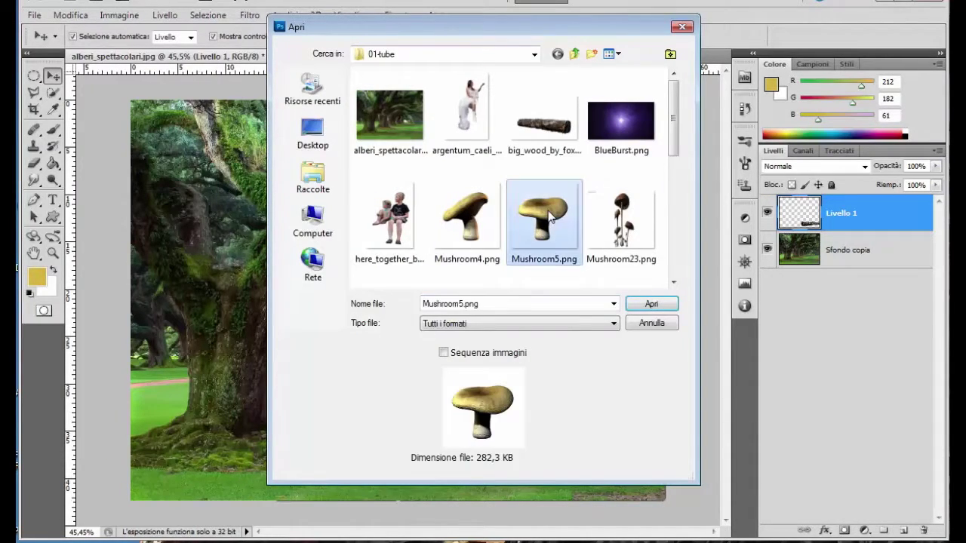
pyautogui.click(652, 305)
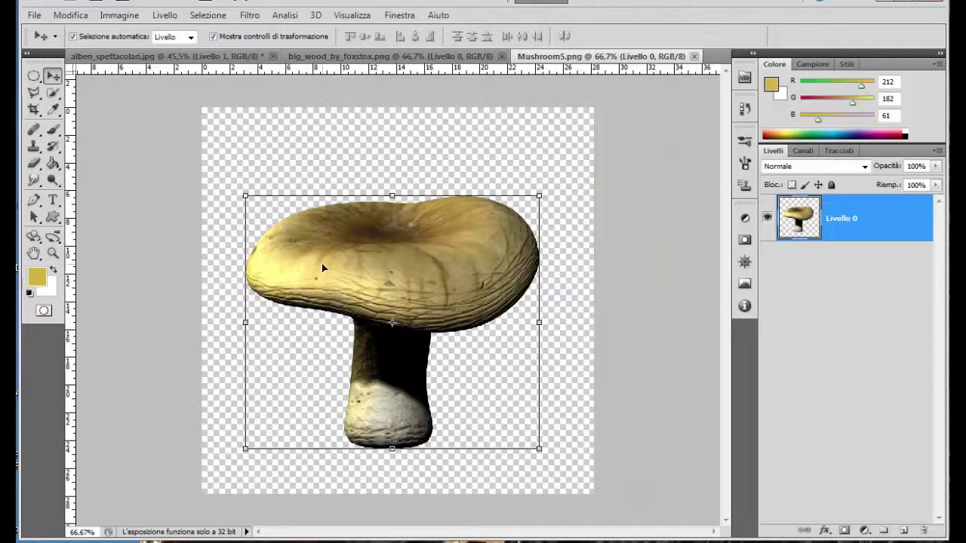
pyautogui.moveTo(321, 264)
pyautogui.mouseDown()
pyautogui.moveTo(117, 58)
pyautogui.moveTo(274, 373)
pyautogui.mouseUp()
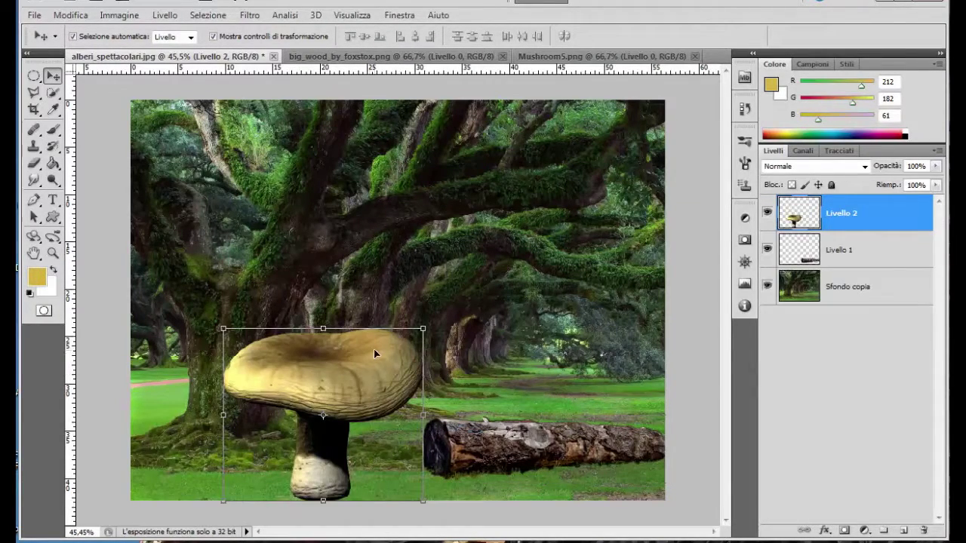
# Scale the mushroom to about 59% and place it on the grass at the left.
pyautogui.moveTo(401, 343); pyautogui.dragTo(337, 399)
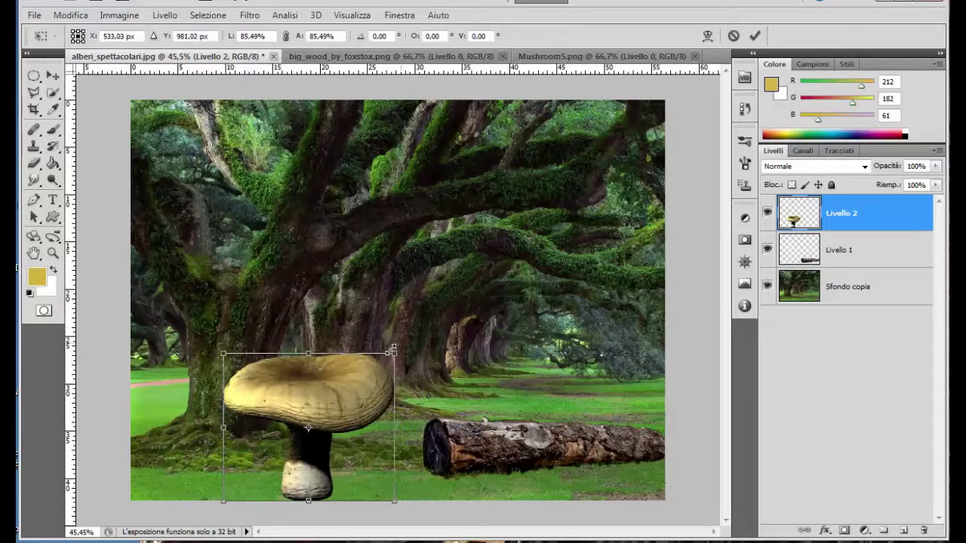
pyautogui.moveTo(305, 428); pyautogui.dragTo(301, 408)
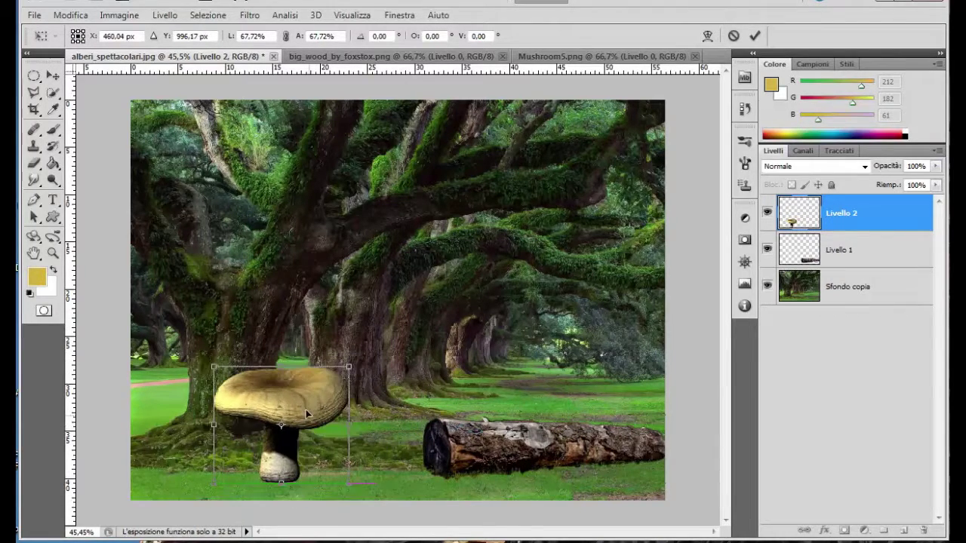
pyautogui.moveTo(346, 368); pyautogui.dragTo(332, 381)
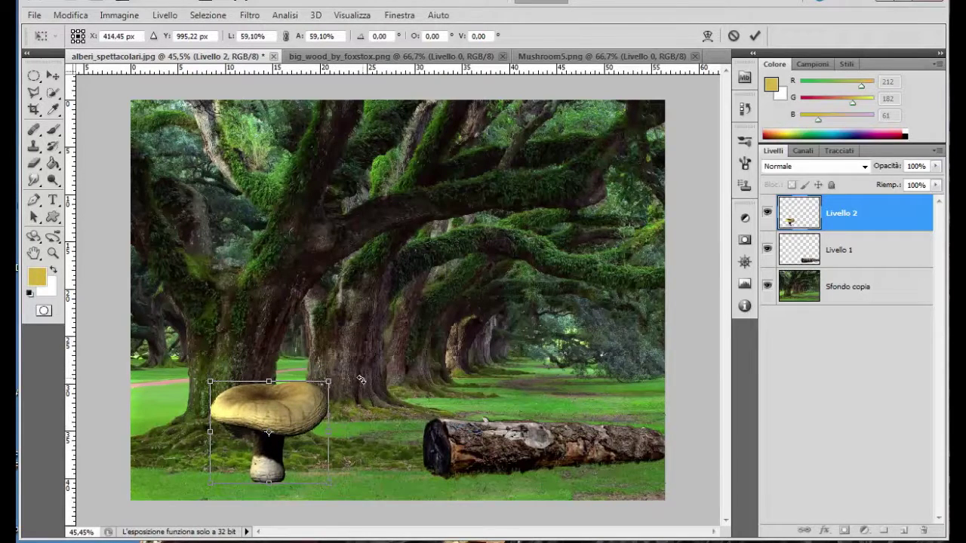
pyautogui.click(249, 15)
pyautogui.click(755, 36)
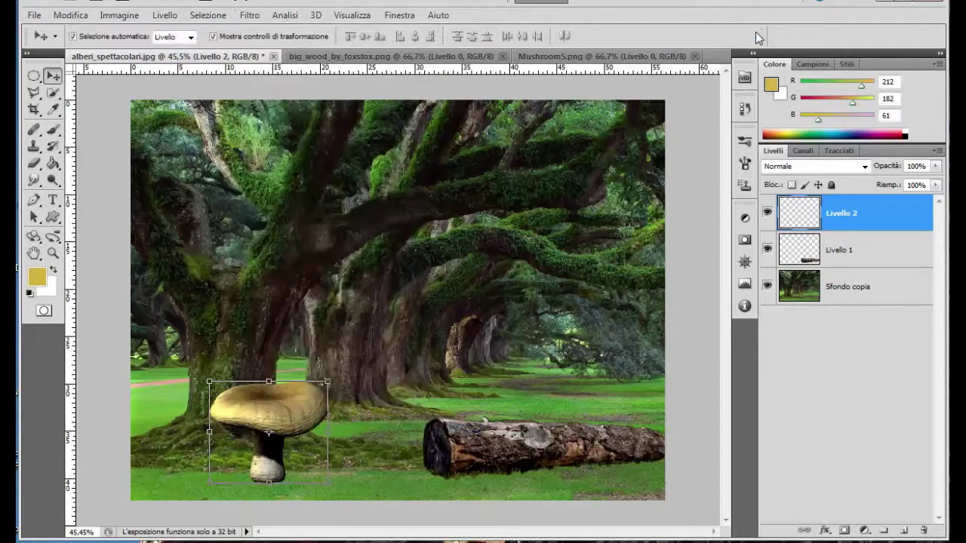
pyautogui.click(34, 16)
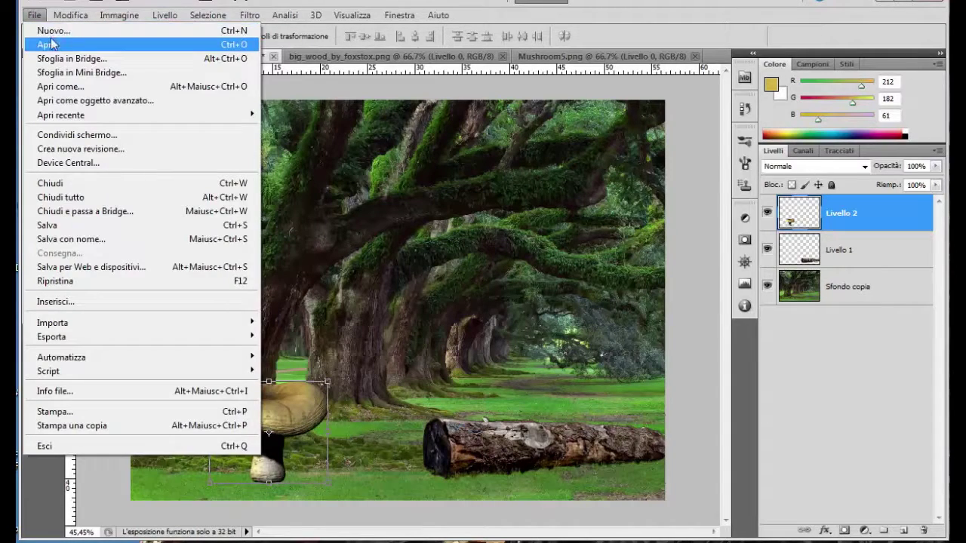
# Open Mushroom4.png and drop the second mushroom into the forest photo.
pyautogui.press('Escape')
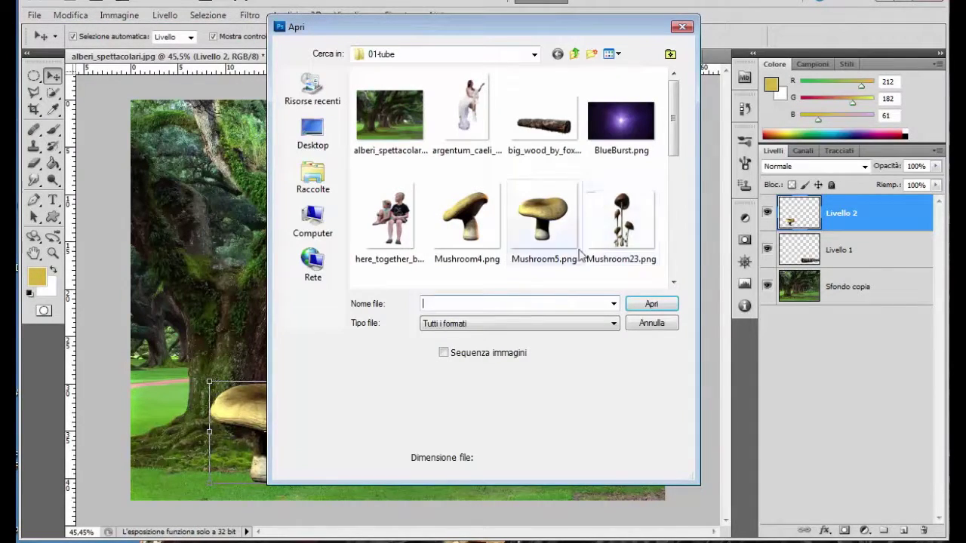
pyautogui.click(466, 235)
pyautogui.click(649, 303)
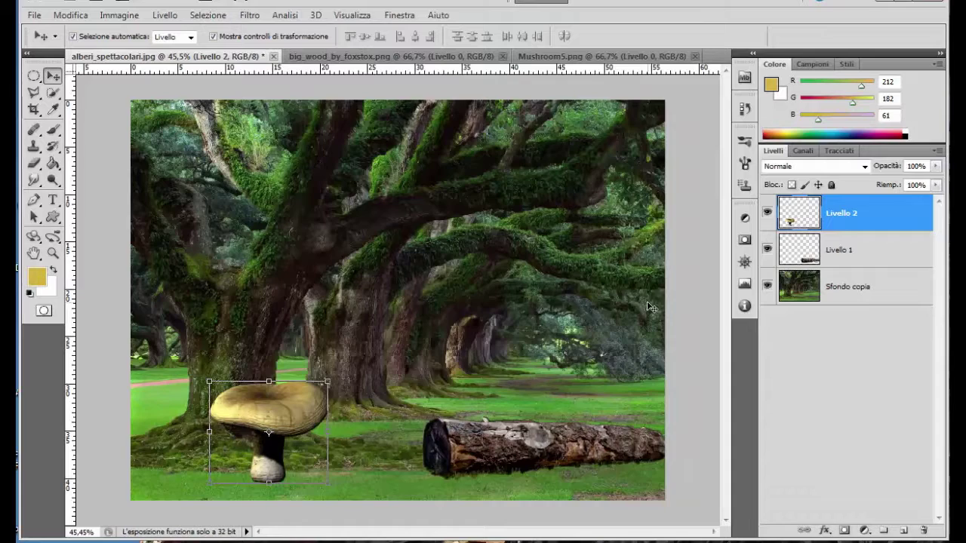
pyautogui.moveTo(345, 242)
pyautogui.mouseDown()
pyautogui.moveTo(102, 56)
pyautogui.moveTo(297, 215)
pyautogui.mouseUp()
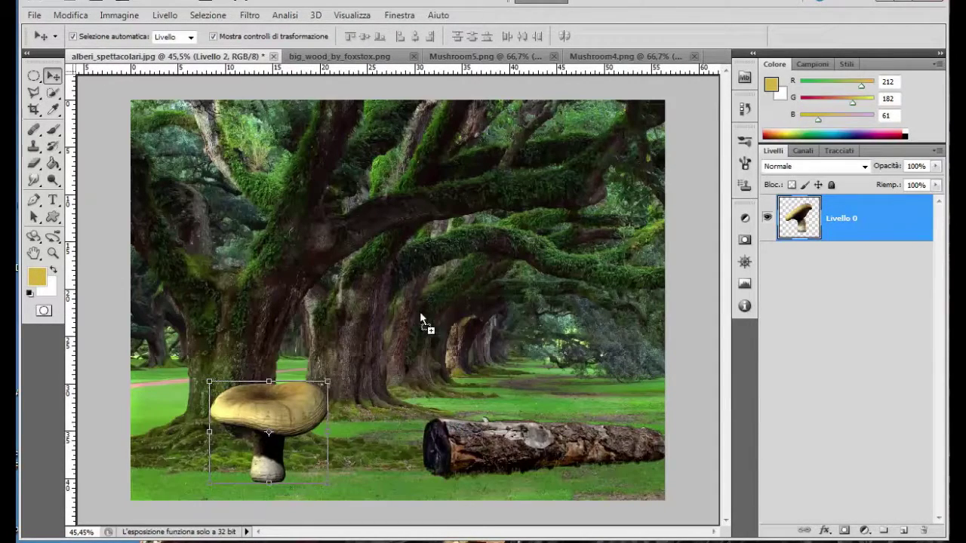
pyautogui.moveTo(420, 314); pyautogui.dragTo(450, 308)
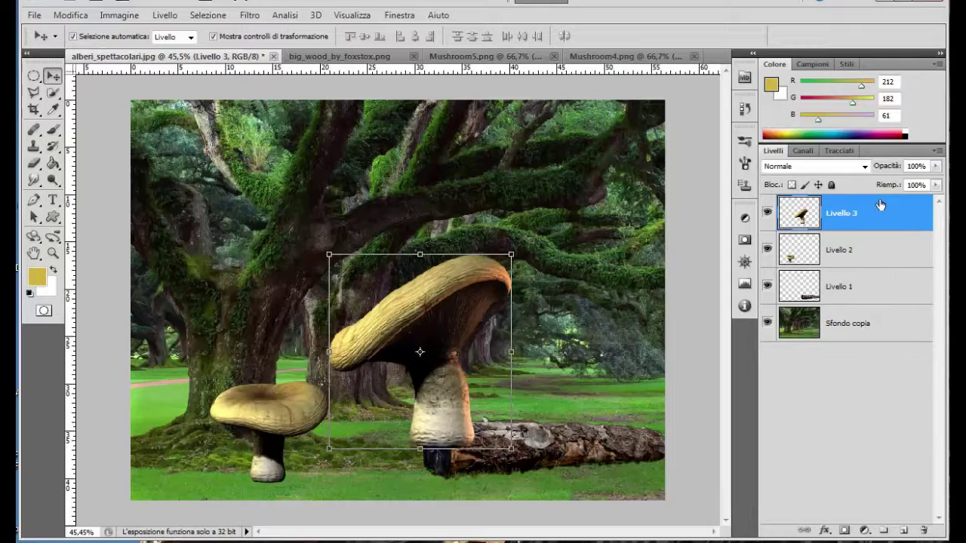
# Stack Livello 3 beneath the log and scale the mushroom to about 59% behind its right end.
pyautogui.moveTo(880, 213); pyautogui.dragTo(897, 290)
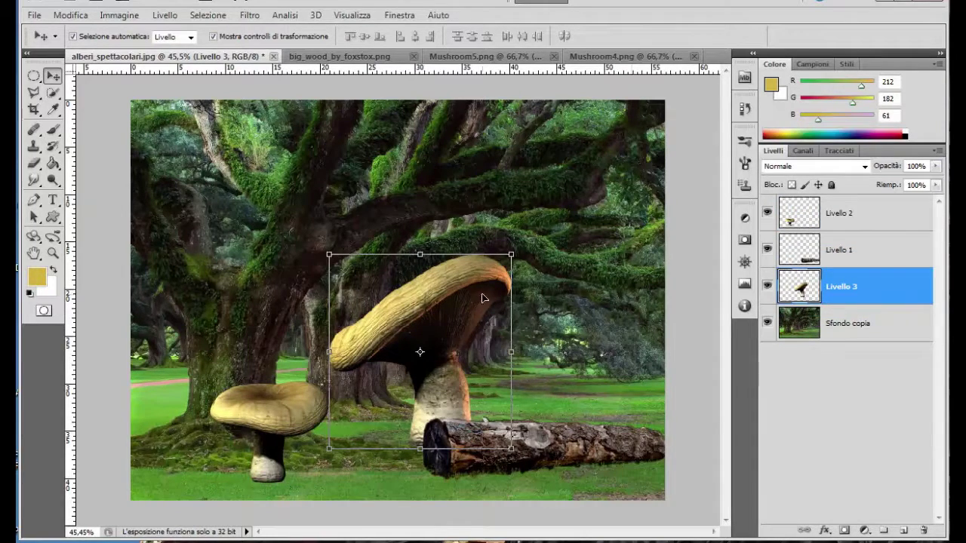
pyautogui.moveTo(433, 298); pyautogui.dragTo(575, 275)
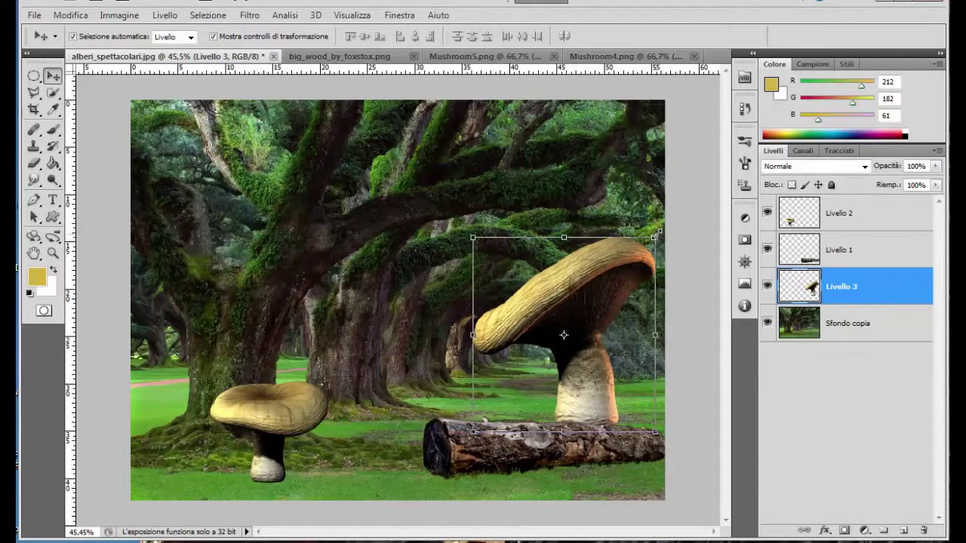
pyautogui.moveTo(655, 237); pyautogui.dragTo(599, 297)
pyautogui.moveTo(551, 318)
pyautogui.mouseDown()
pyautogui.moveTo(617, 300)
pyautogui.moveTo(597, 299)
pyautogui.mouseUp()
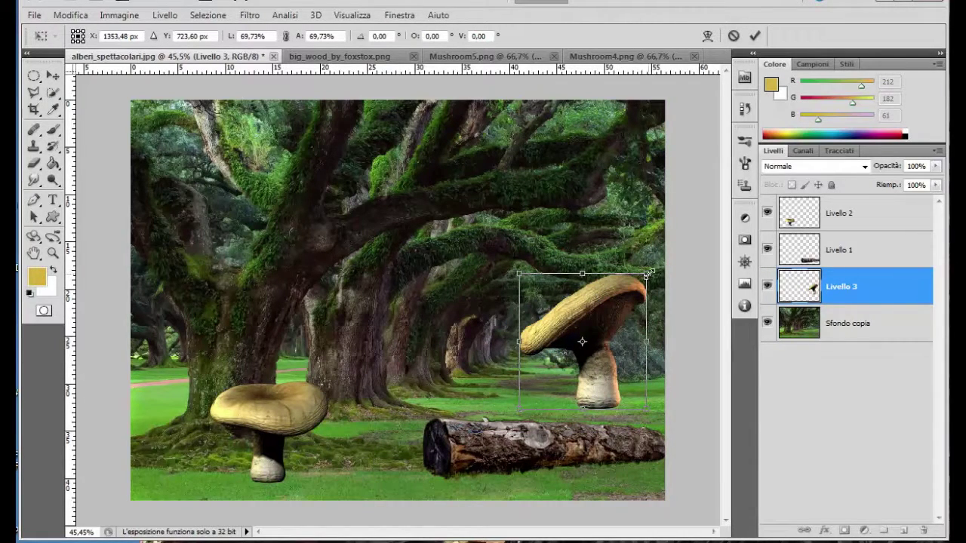
pyautogui.moveTo(647, 275)
pyautogui.mouseDown()
pyautogui.moveTo(628, 295)
pyautogui.moveTo(631, 337)
pyautogui.mouseUp()
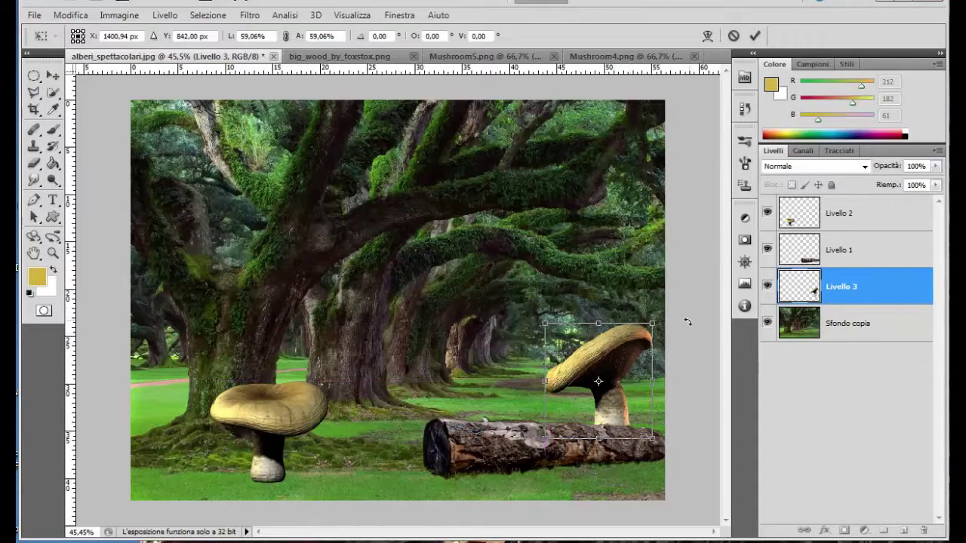
pyautogui.press('Return')
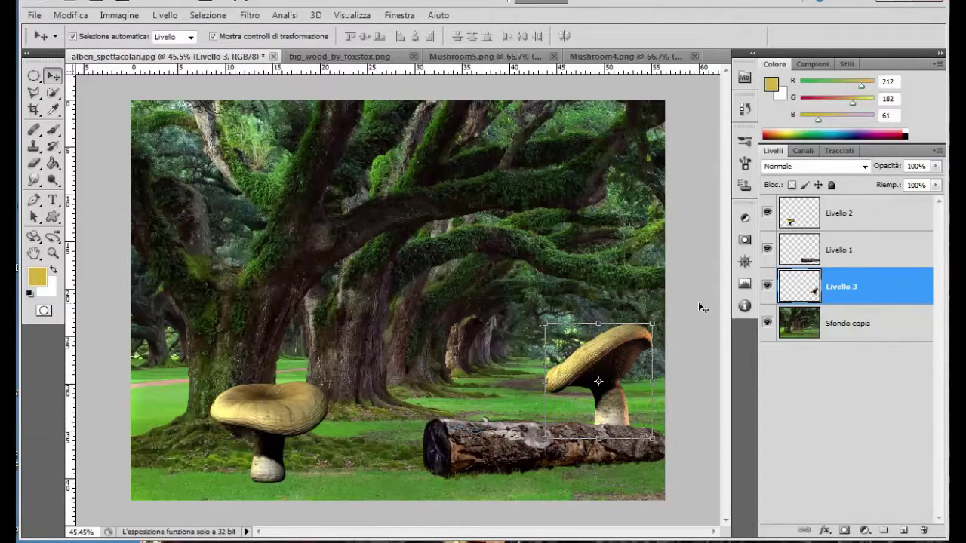
pyautogui.click(698, 301)
# Open the here_together children image and close the leftover mushroom and log documents.
pyautogui.click(34, 15)
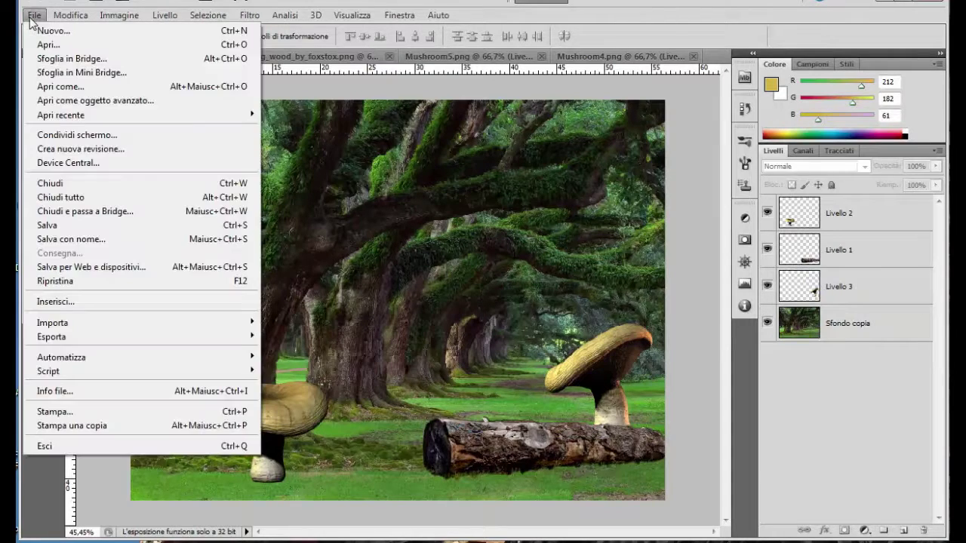
pyautogui.click(47, 45)
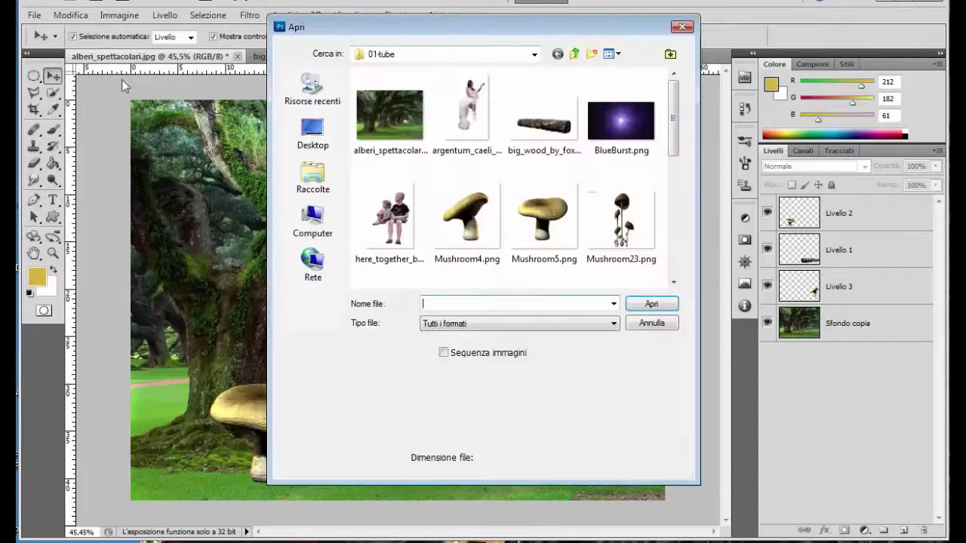
pyautogui.doubleClick(402, 219)
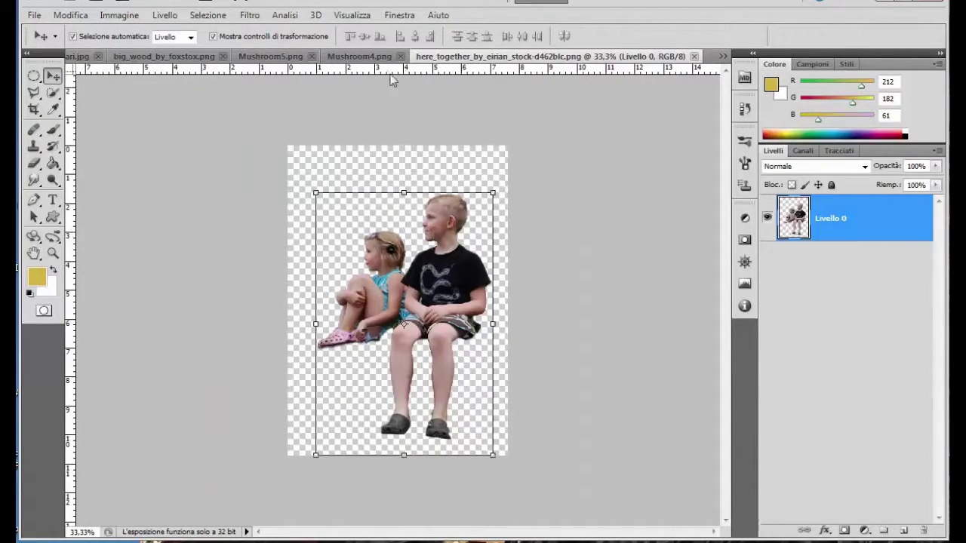
pyautogui.click(400, 56)
pyautogui.click(399, 57)
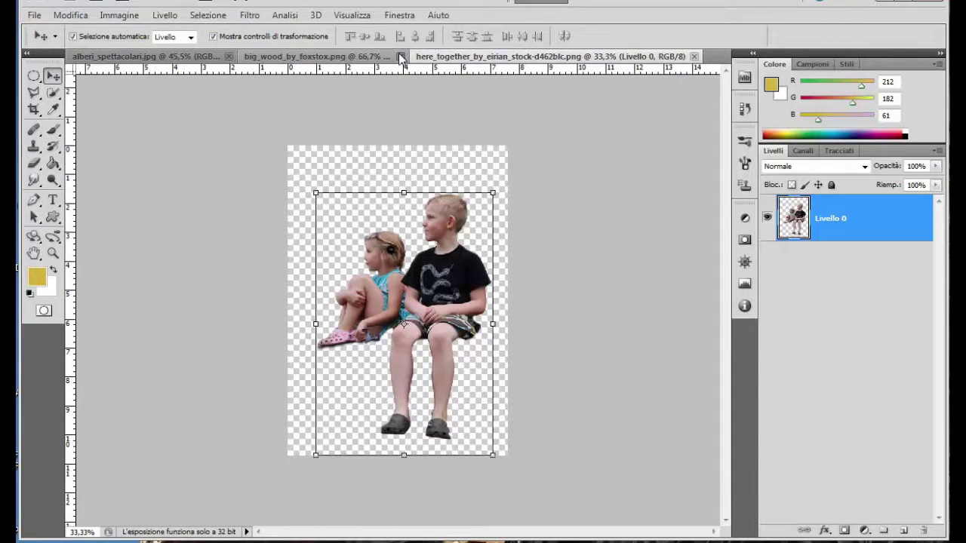
pyautogui.click(400, 57)
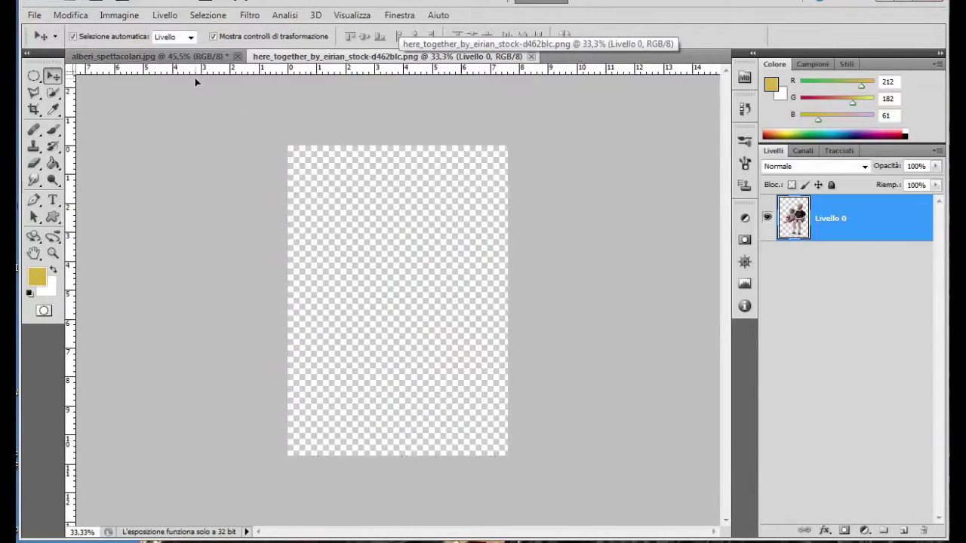
# Bring the children into the forest scene, scaled to about 52% above the log.
pyautogui.click(165, 59)
pyautogui.moveTo(496, 384); pyautogui.dragTo(496, 384)
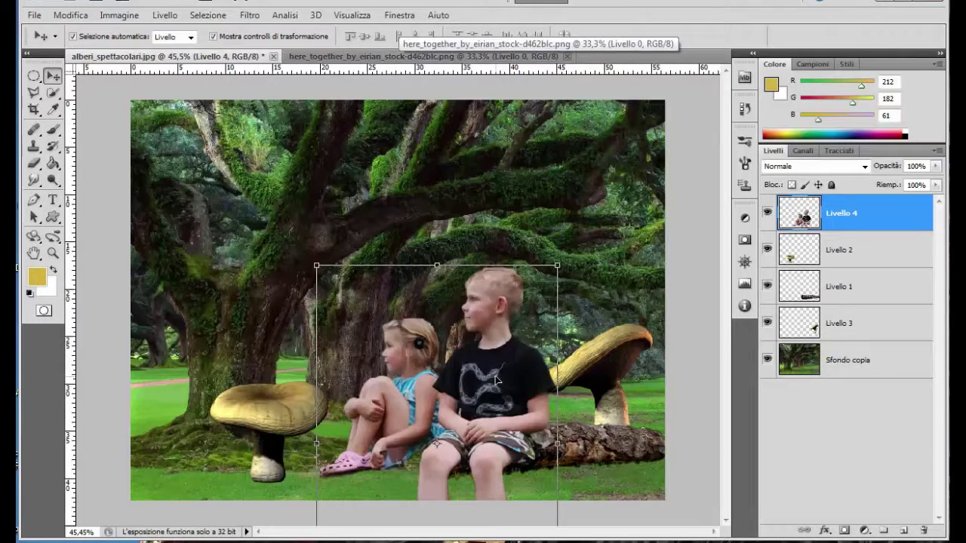
pyautogui.moveTo(556, 263)
pyautogui.mouseDown()
pyautogui.moveTo(440, 429)
pyautogui.moveTo(540, 316)
pyautogui.mouseUp()
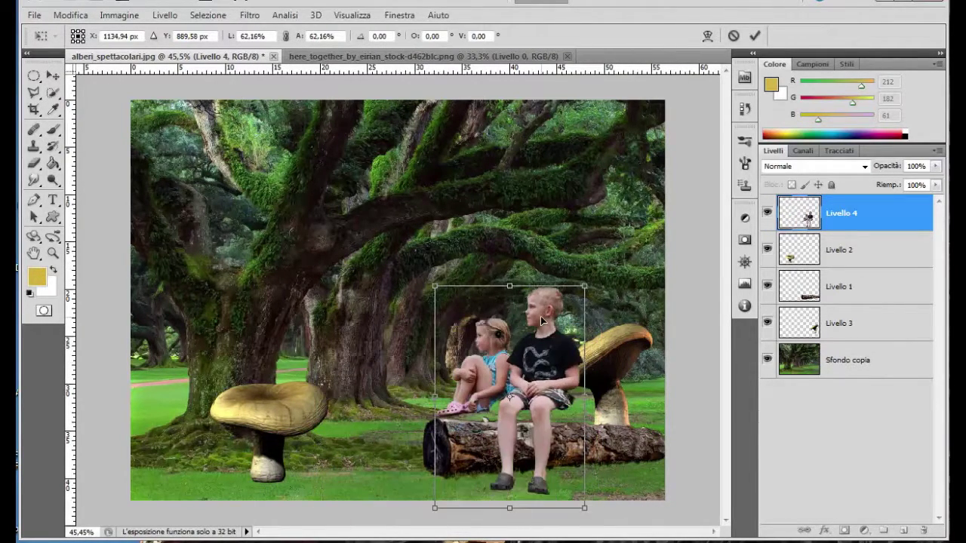
pyautogui.moveTo(589, 281); pyautogui.dragTo(565, 317)
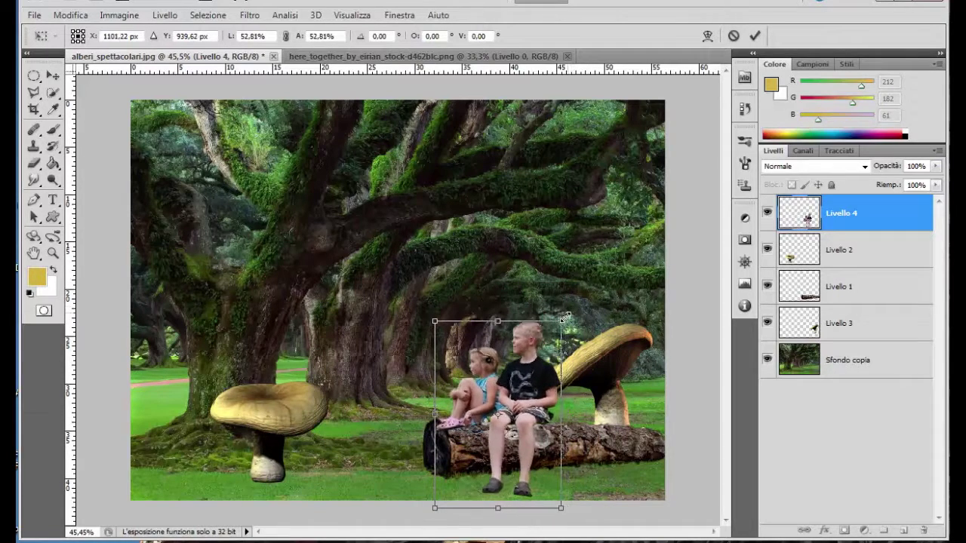
pyautogui.moveTo(535, 373); pyautogui.dragTo(551, 365)
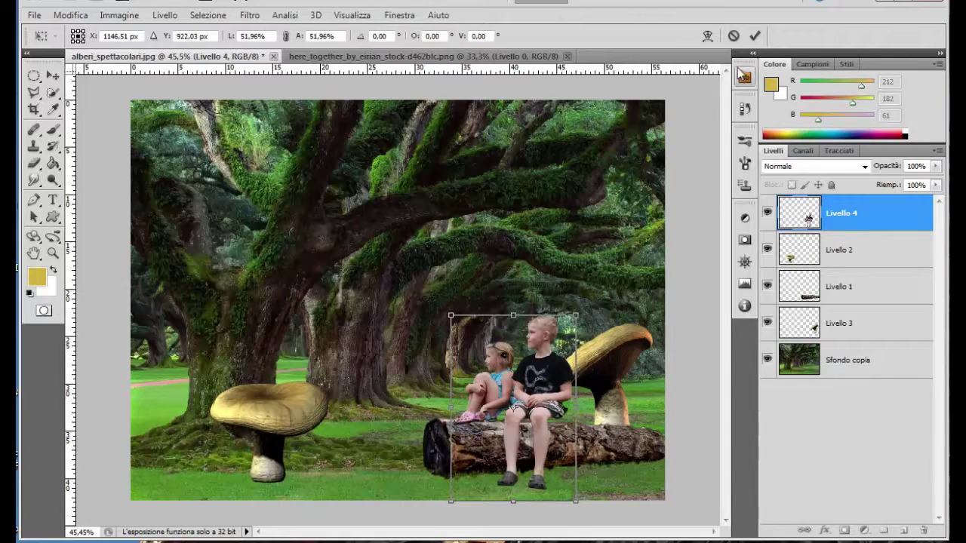
# Tilt the log slightly counter-clockwise, enlarge it to about 111% by 140% and lower it.
pyautogui.click(753, 36)
pyautogui.click(854, 300)
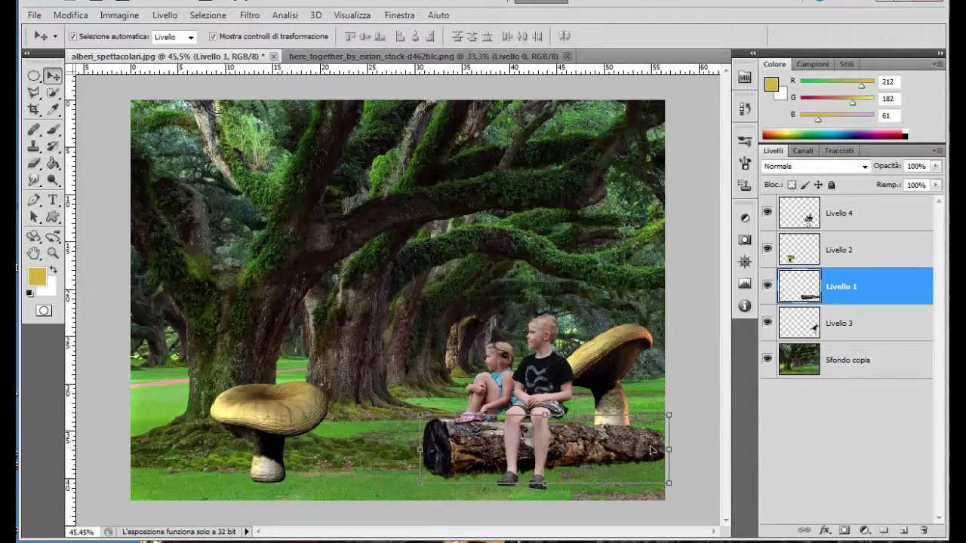
pyautogui.moveTo(679, 492); pyautogui.dragTo(681, 484)
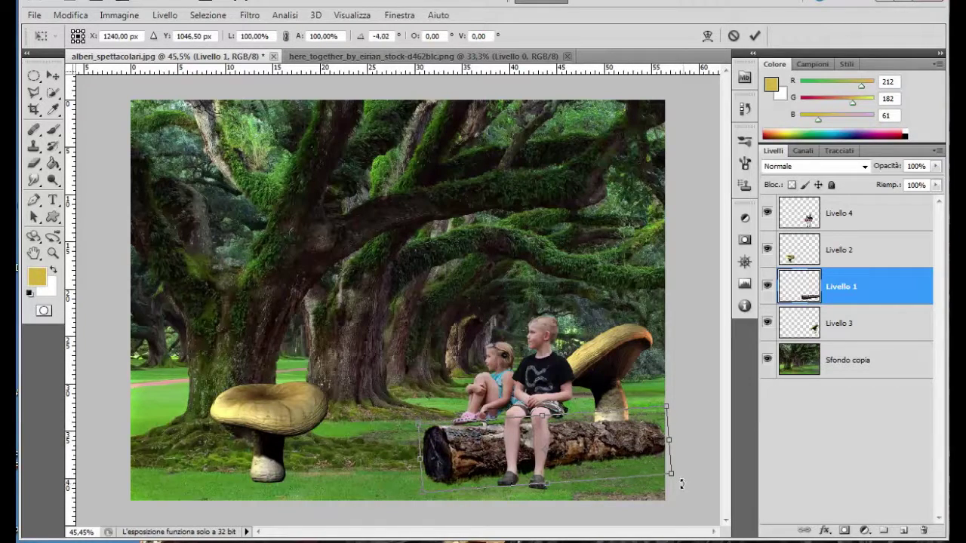
pyautogui.moveTo(681, 484); pyautogui.dragTo(687, 443)
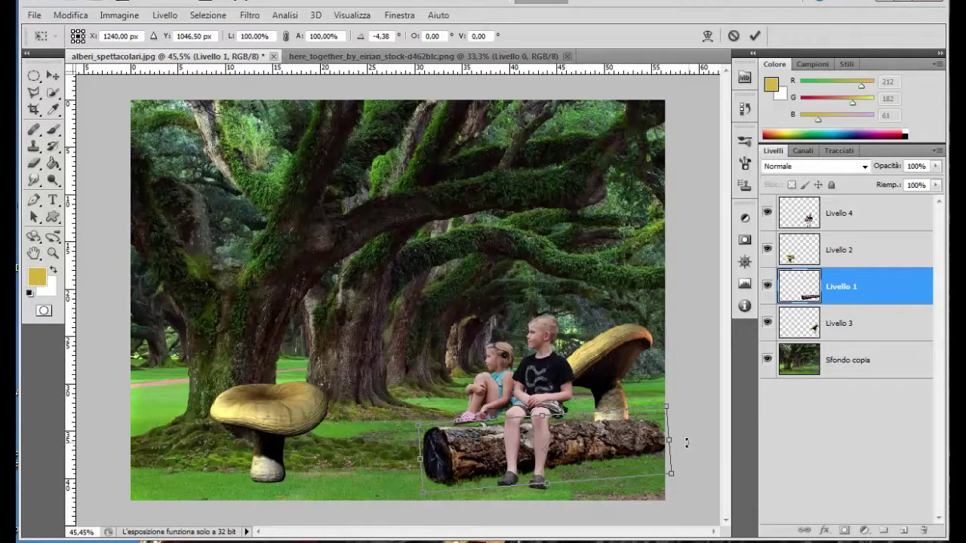
pyautogui.click(755, 37)
pyautogui.moveTo(672, 412); pyautogui.dragTo(698, 376)
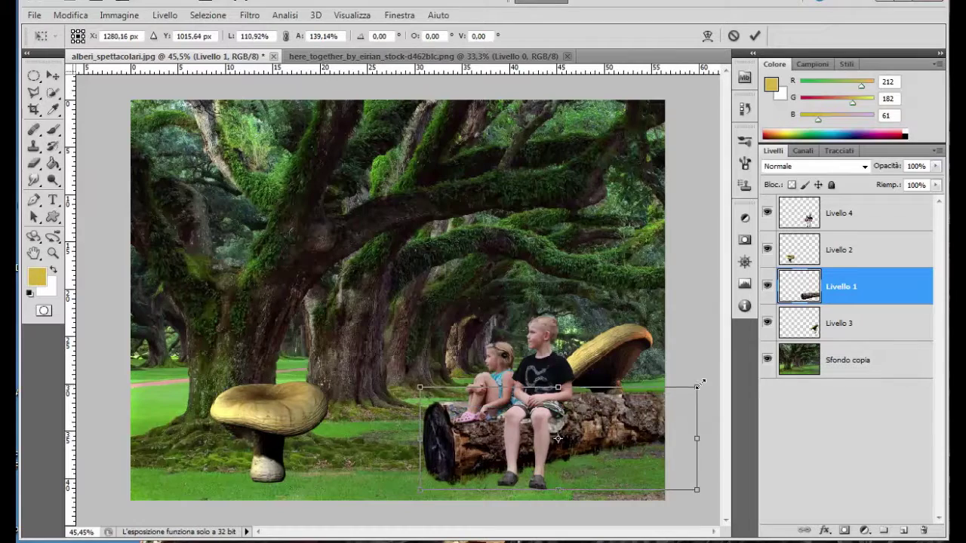
pyautogui.moveTo(632, 425); pyautogui.dragTo(630, 435)
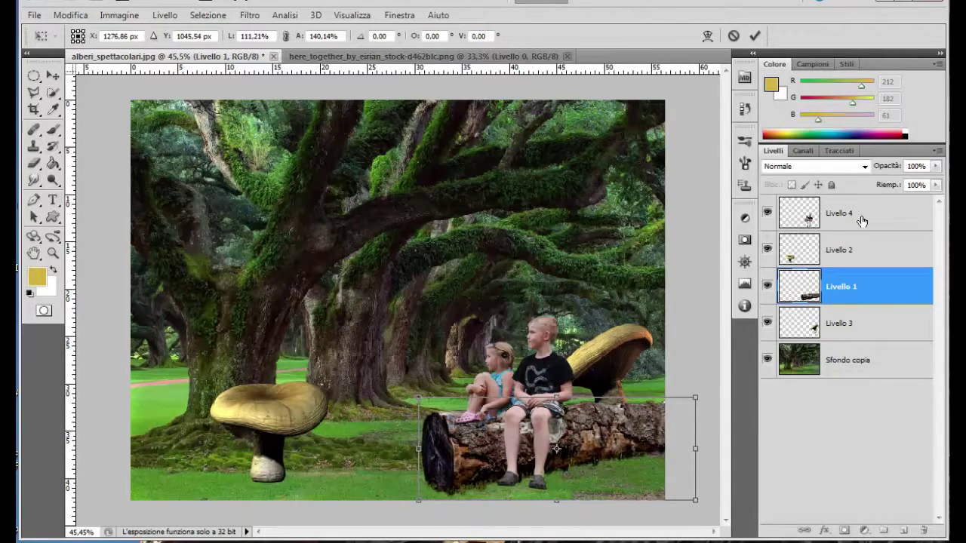
pyautogui.click(755, 36)
# Nudge the children's layer with the arrow keys so they sit on the log.
pyautogui.click(869, 215)
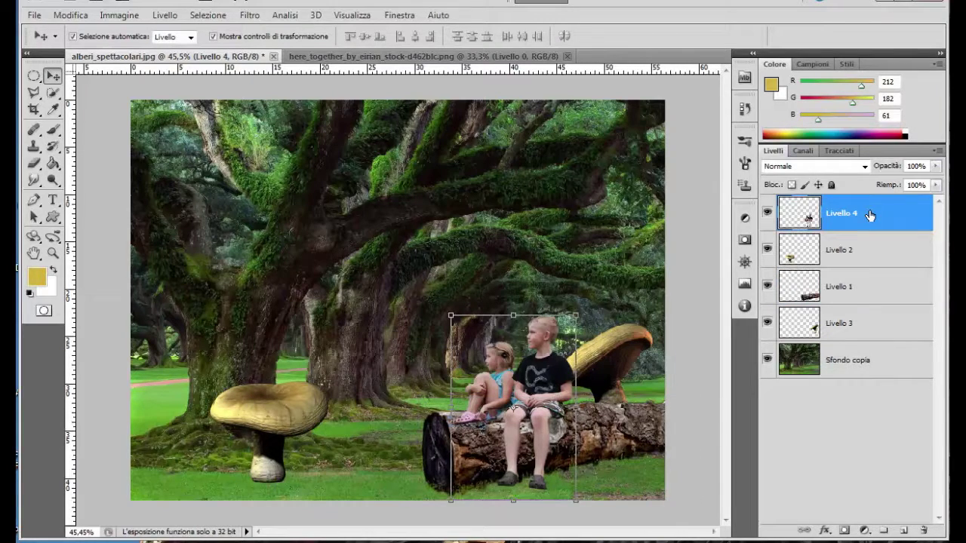
pyautogui.press('Up')
pyautogui.press('Up')
pyautogui.press('Up')
pyautogui.press('Up')
pyautogui.press('Up')
pyautogui.press('Up')
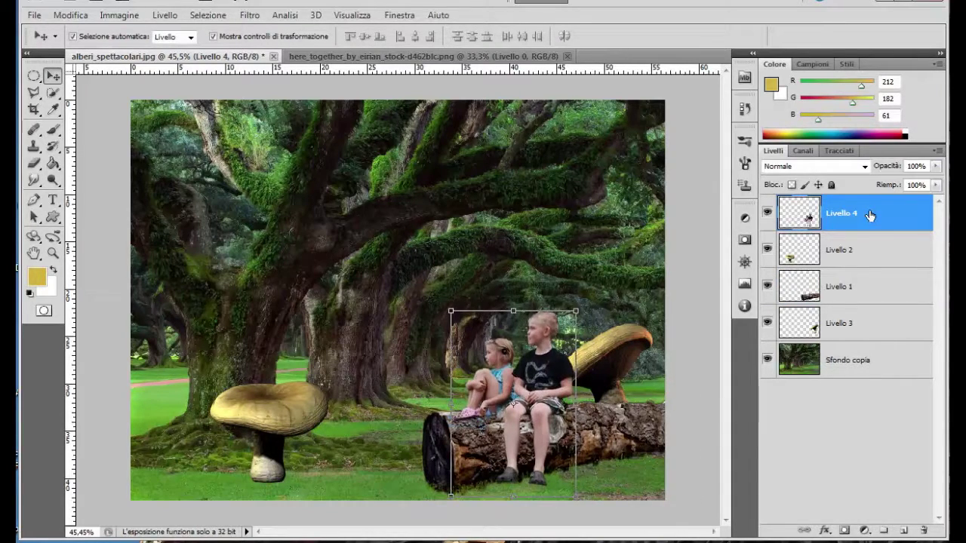
pyautogui.press('Up')
pyautogui.press('Up')
pyautogui.press('Up')
pyautogui.press('Up')
pyautogui.press('Up')
pyautogui.press('Up')
pyautogui.press('Up')
pyautogui.press('Up')
pyautogui.press('Up')
pyautogui.press('Up')
pyautogui.press('Up')
pyautogui.press('Up')
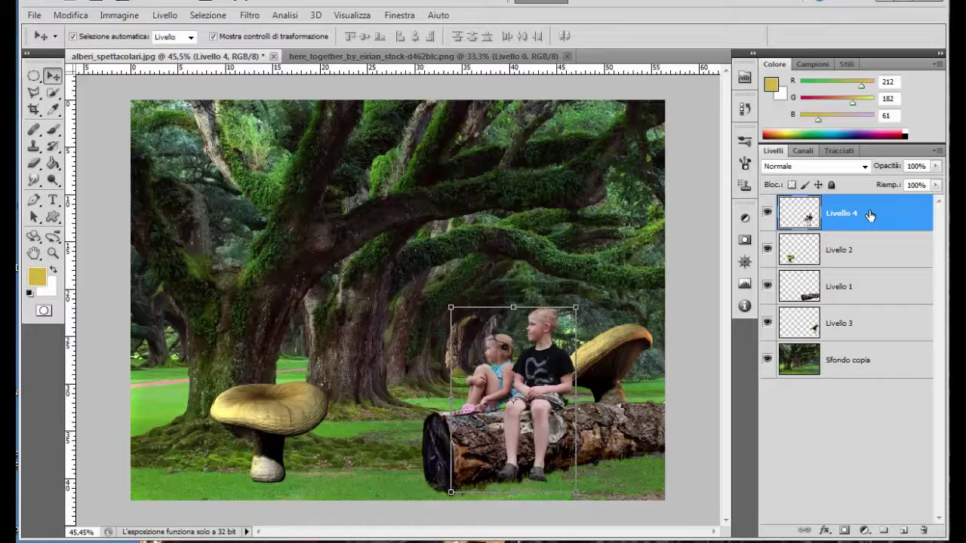
pyautogui.press('Down')
pyautogui.press('Down')
pyautogui.press('Down')
pyautogui.press('Down')
pyautogui.press('Down')
pyautogui.press('Down')
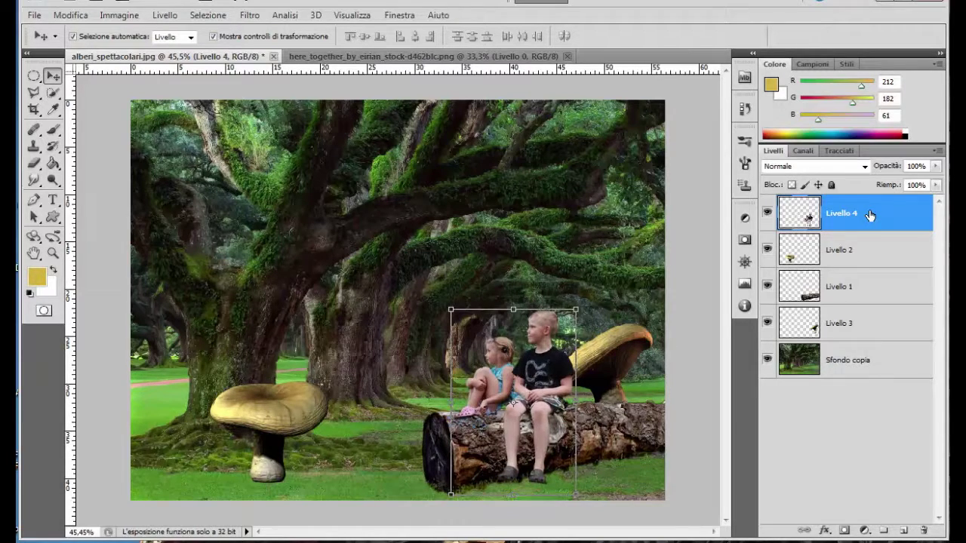
pyautogui.click(33, 14)
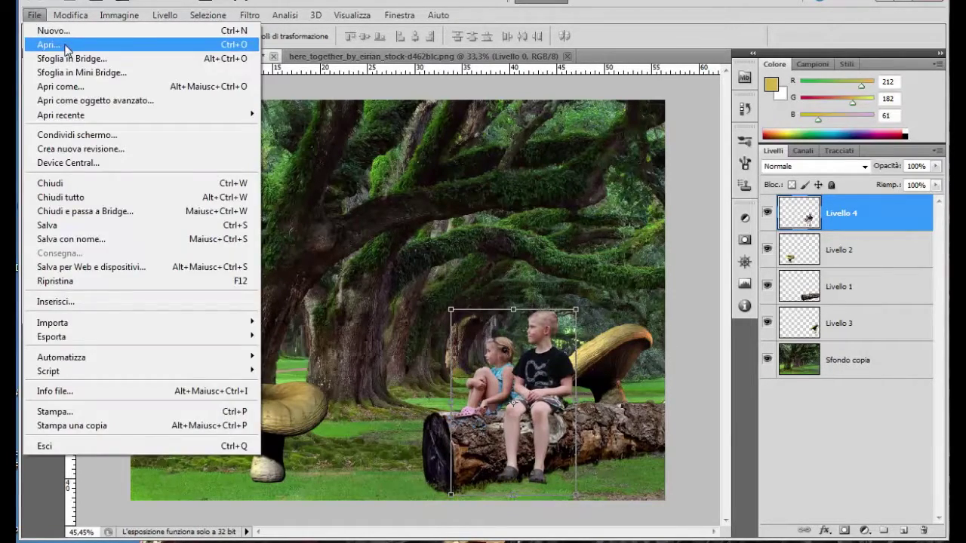
# Open argentum_caeli_095_by_elandria-elfo.png and bring the elf into the forest document.
pyautogui.click(45, 38)
pyautogui.click(467, 113)
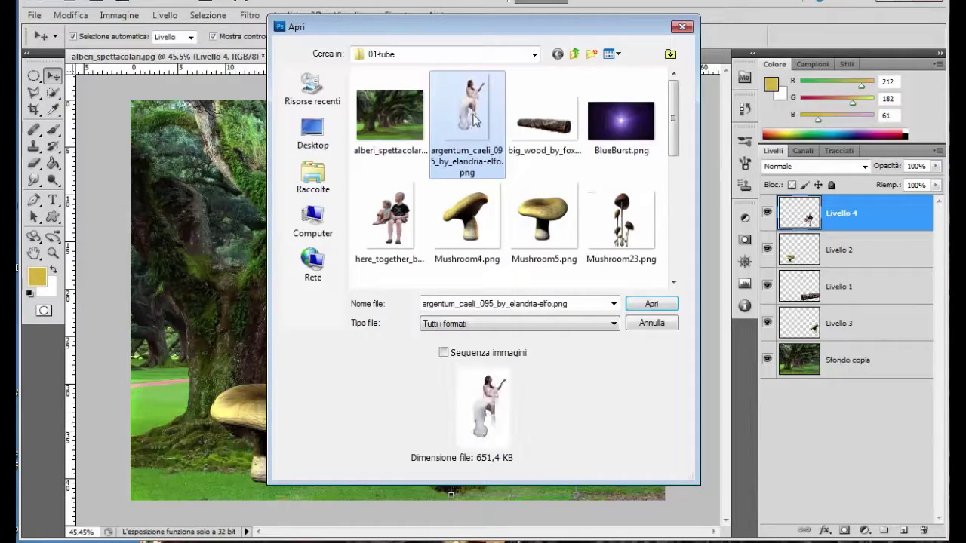
pyautogui.click(651, 304)
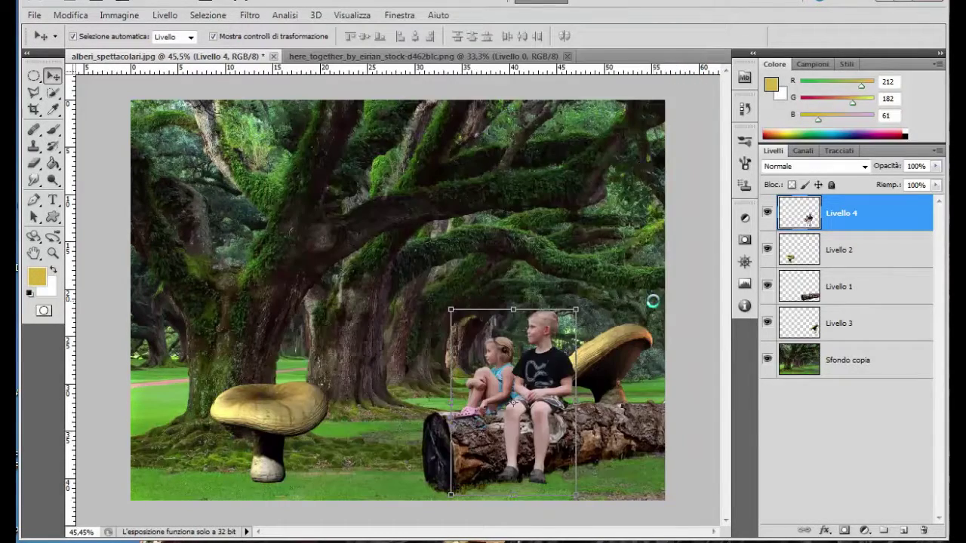
pyautogui.moveTo(422, 259)
pyautogui.mouseDown()
pyautogui.moveTo(302, 273)
pyautogui.moveTo(311, 288)
pyautogui.mouseUp()
# Undo a first resize and scale the elf to about 63% on the left mushroom.
pyautogui.moveTo(416, 151); pyautogui.dragTo(320, 270)
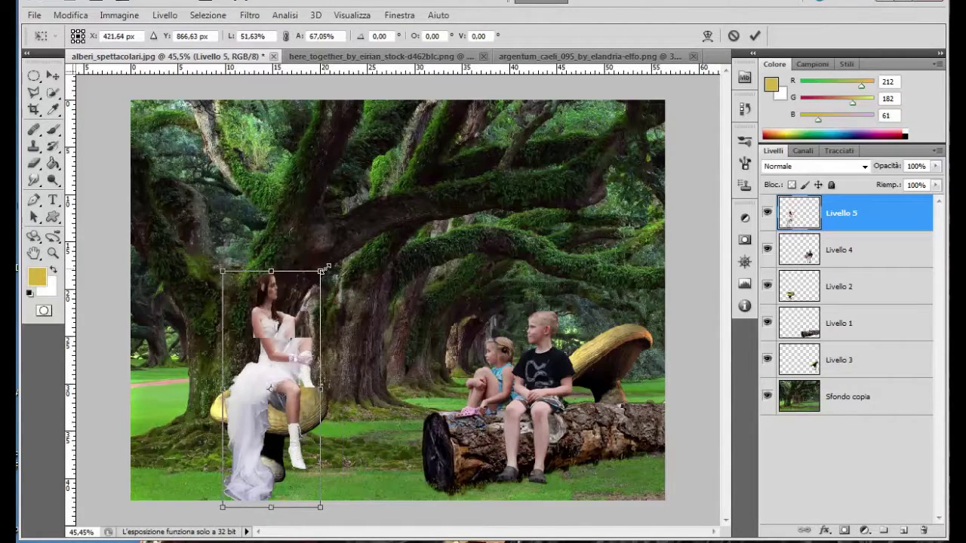
pyautogui.click(71, 15)
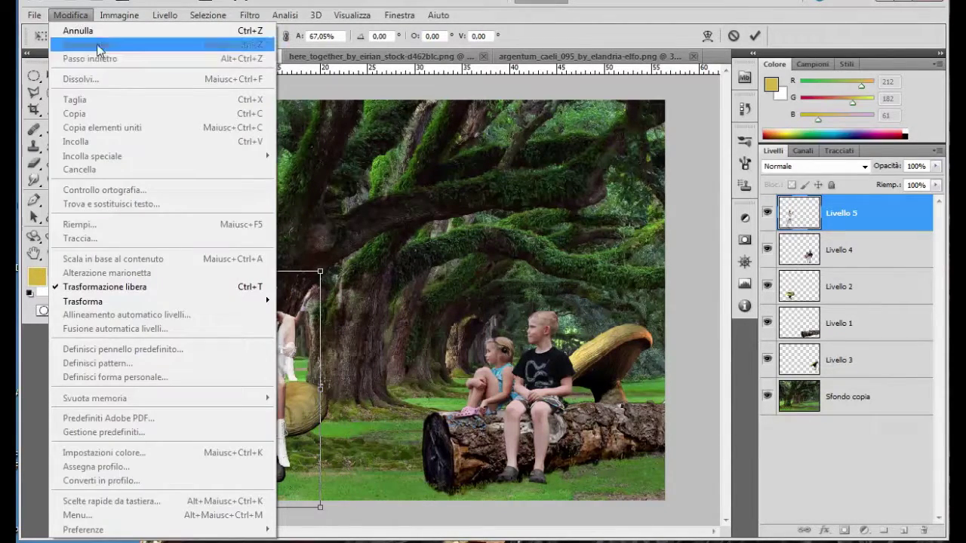
pyautogui.click(68, 28)
pyautogui.moveTo(408, 155); pyautogui.dragTo(322, 276)
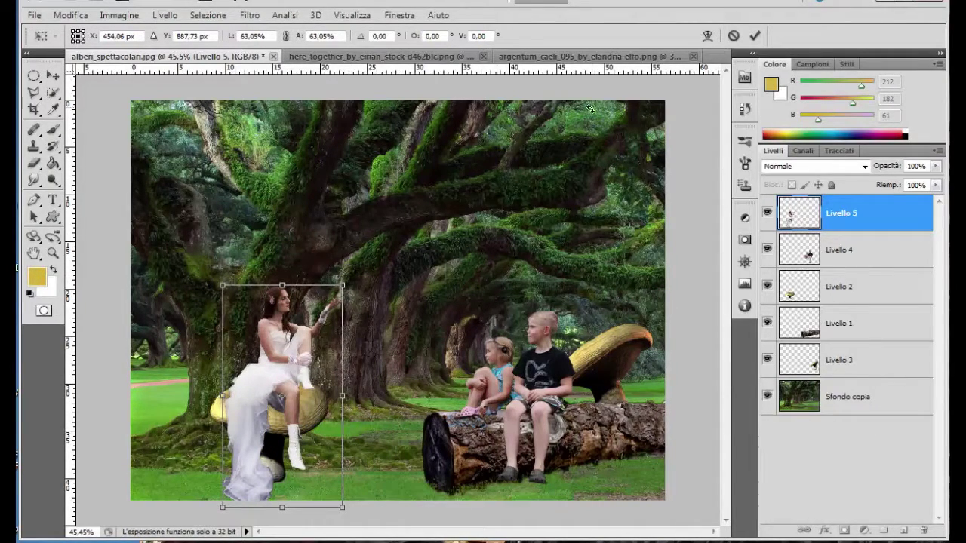
pyautogui.click(757, 35)
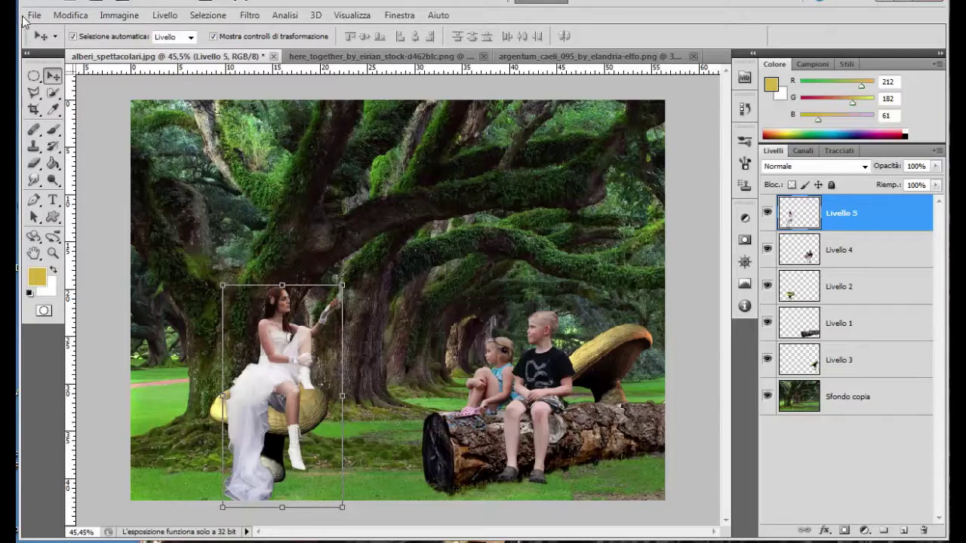
# Rename the right mushroom layer to Fungo2 and the log layer to Tronco.
pyautogui.click(888, 368)
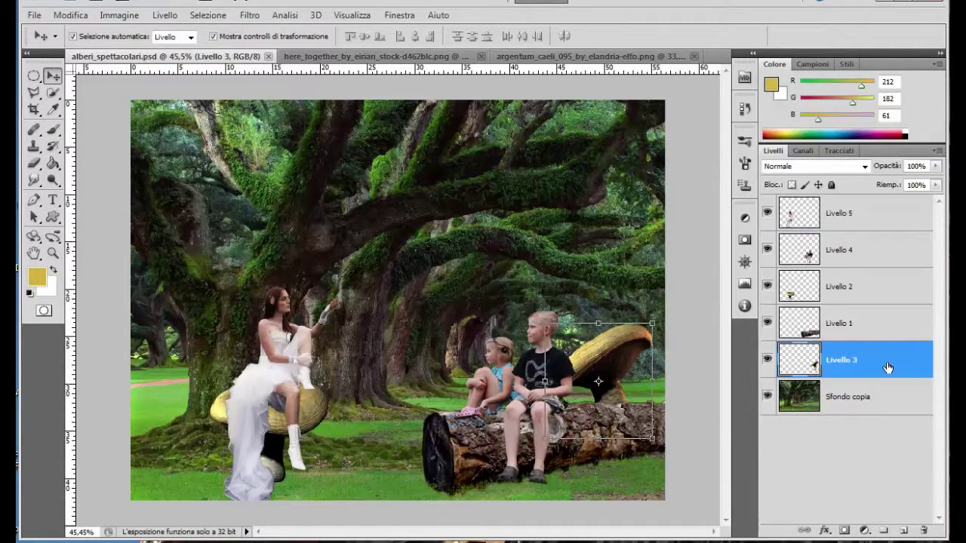
pyautogui.click(767, 361)
pyautogui.click(767, 361)
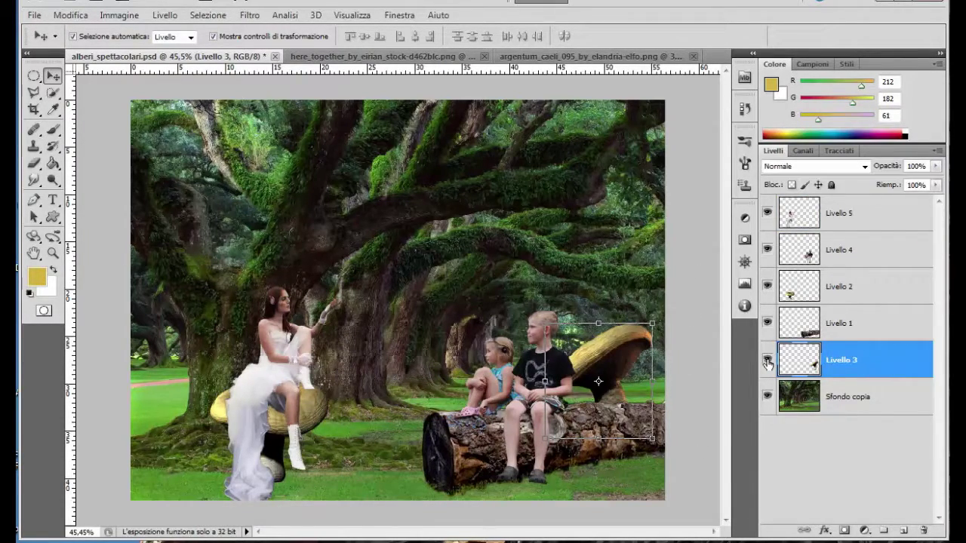
pyautogui.doubleClick(841, 362)
pyautogui.write('Fungo2')
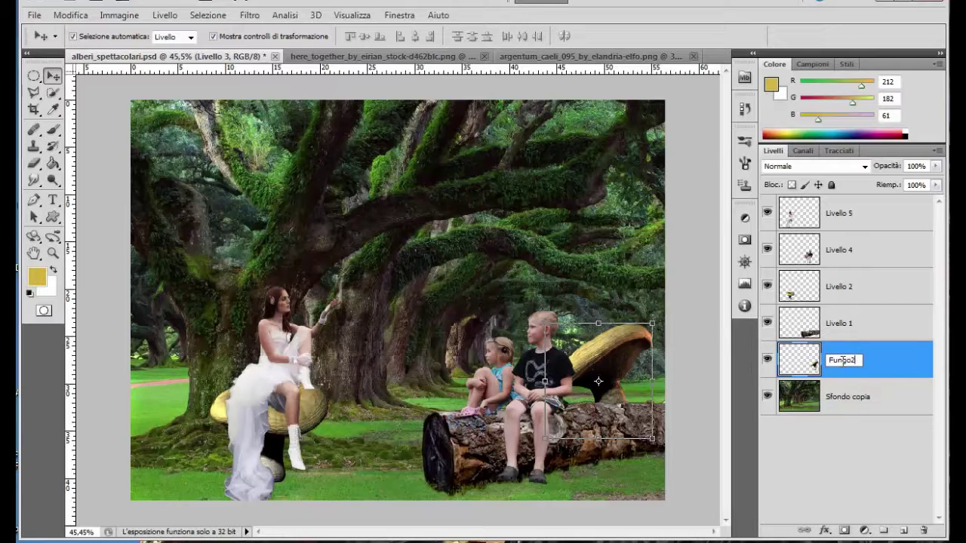
pyautogui.doubleClick(846, 337)
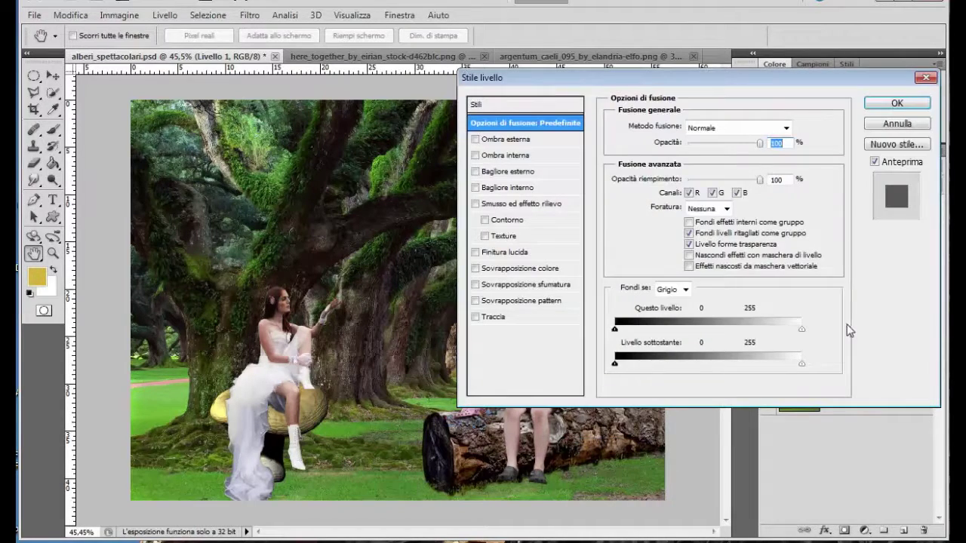
pyautogui.click(895, 123)
pyautogui.doubleClick(837, 323)
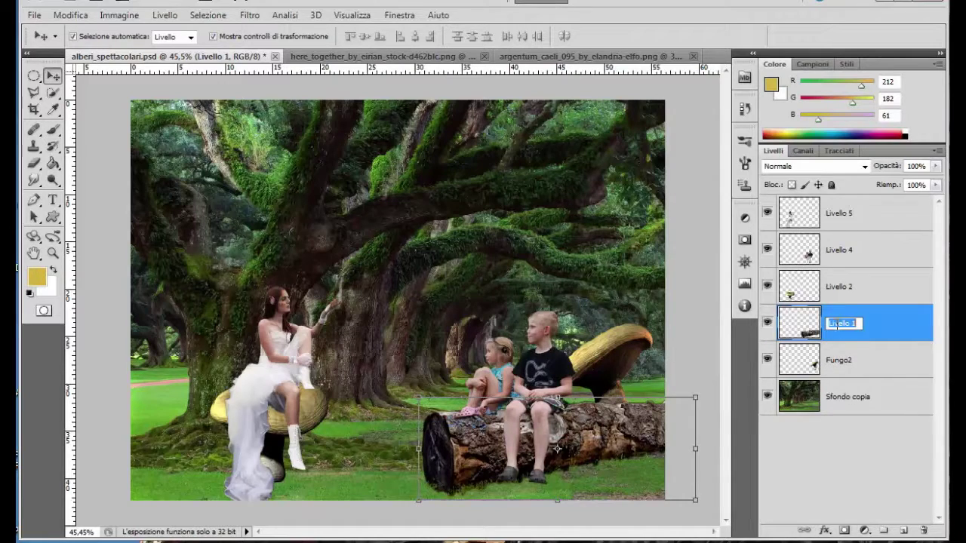
pyautogui.write('Tronco')
pyautogui.click(880, 293)
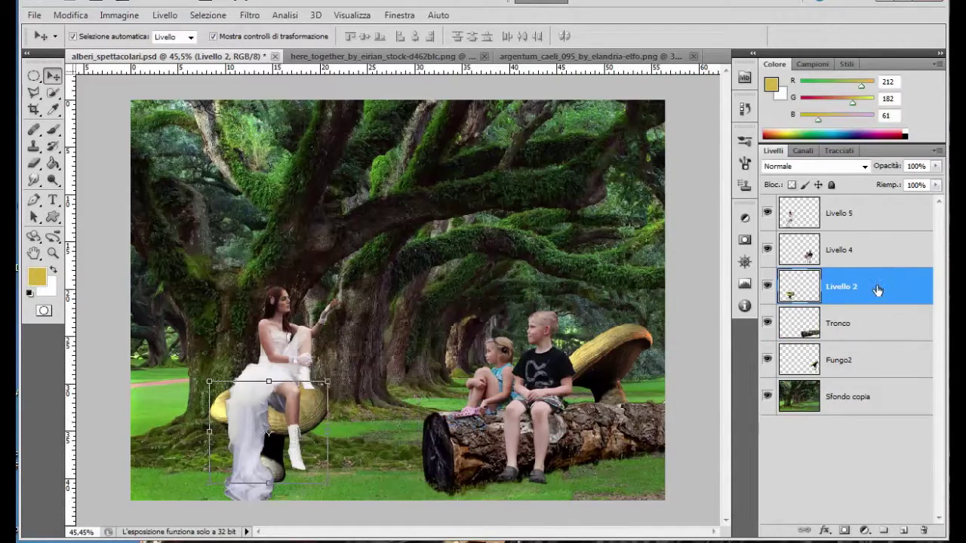
# Rename layers to Fungo1, Bimbi and Elfo, and add a new empty layer above Tronco.
pyautogui.doubleClick(854, 287)
pyautogui.write('Fungo1')
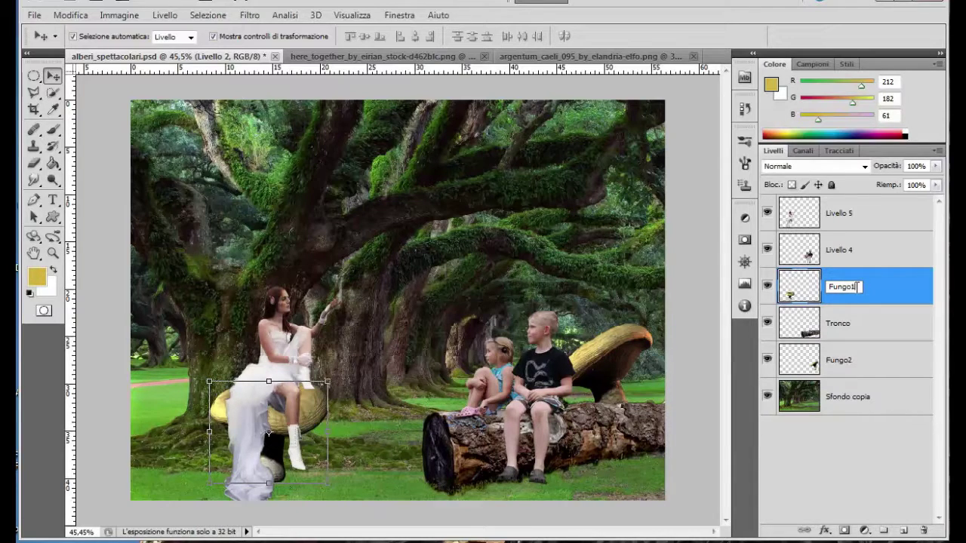
pyautogui.click(843, 252)
pyautogui.doubleClick(842, 251)
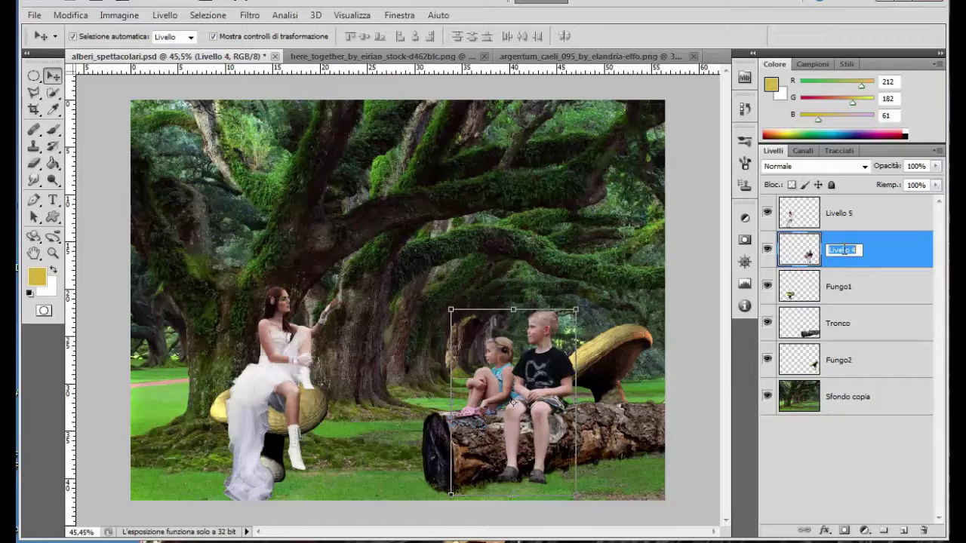
pyautogui.write('Bimbi')
pyautogui.doubleClick(843, 213)
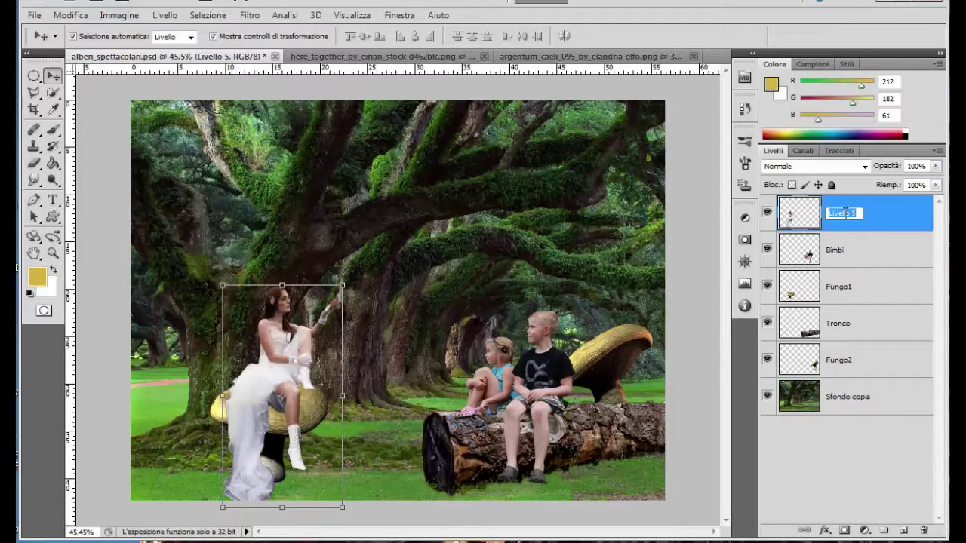
pyautogui.write('Olfo')
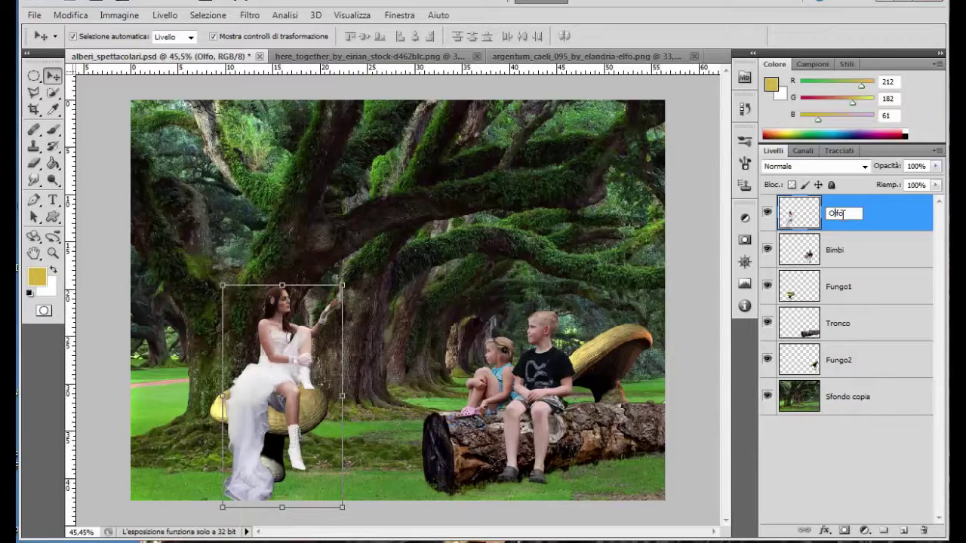
pyautogui.press('Return')
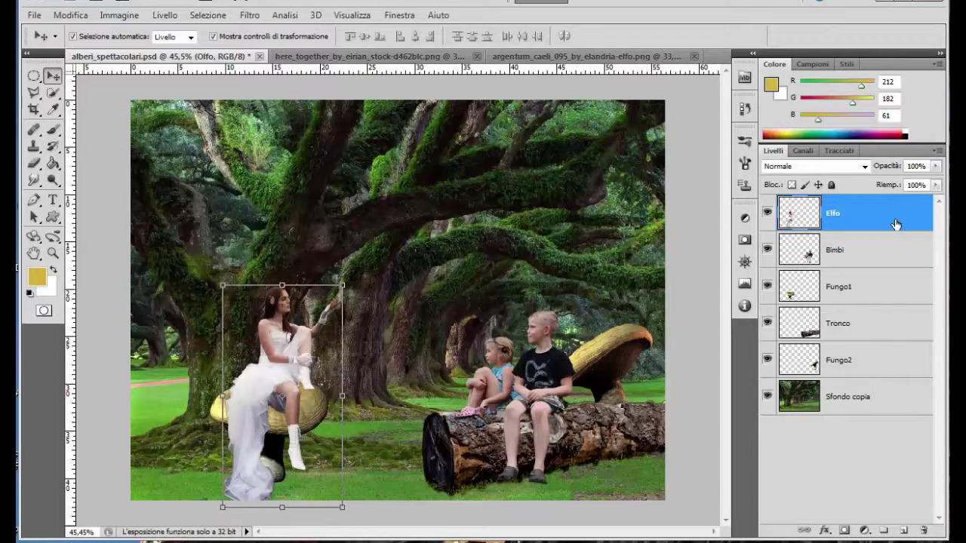
pyautogui.click(636, 439)
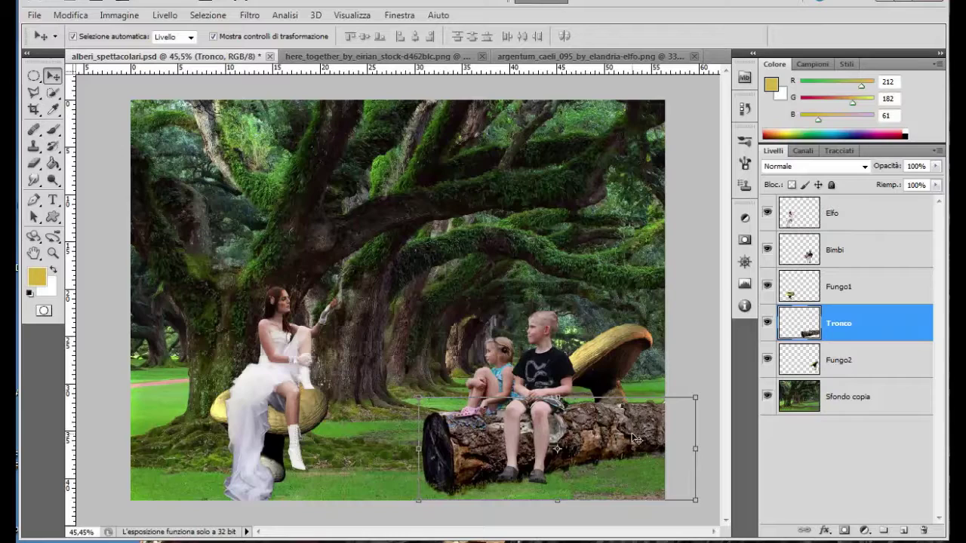
pyautogui.click(902, 532)
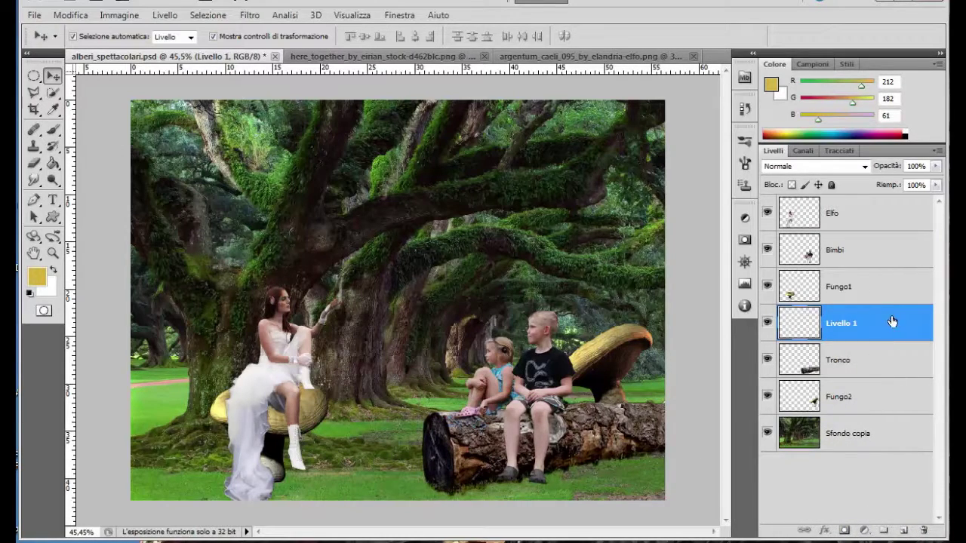
# Move the new layer below Tronco and set up a black brush at 24% opacity.
pyautogui.moveTo(890, 323); pyautogui.dragTo(891, 370)
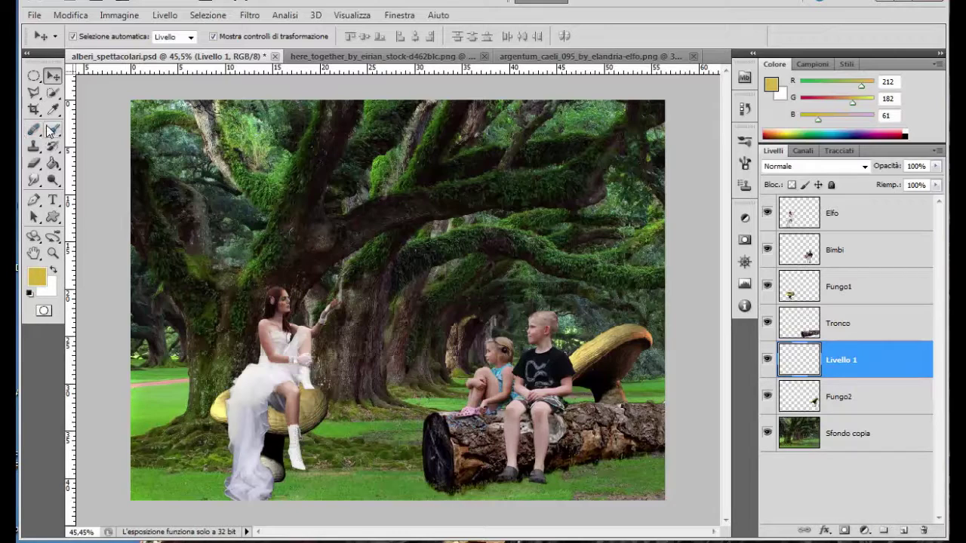
pyautogui.click(53, 129)
pyautogui.click(29, 294)
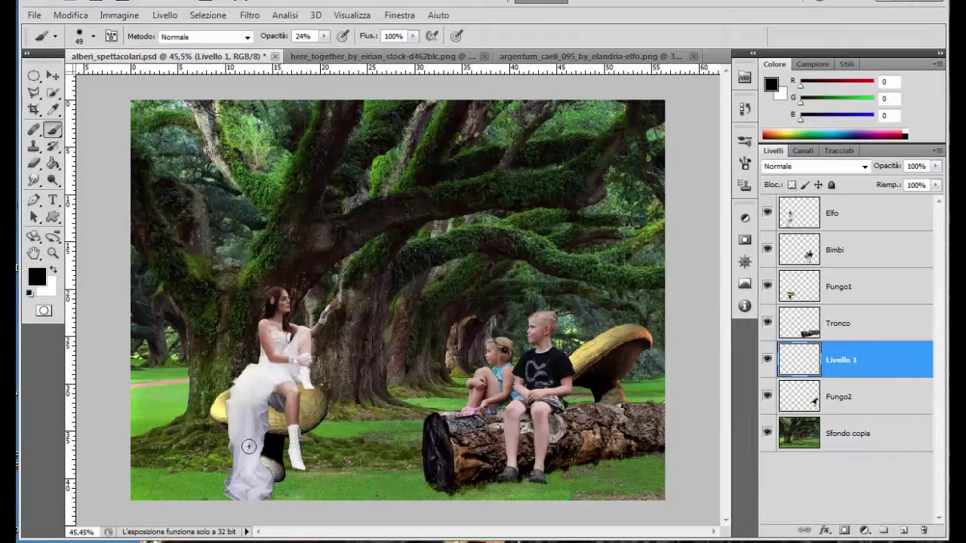
pyautogui.scroll(1, 513, 521)
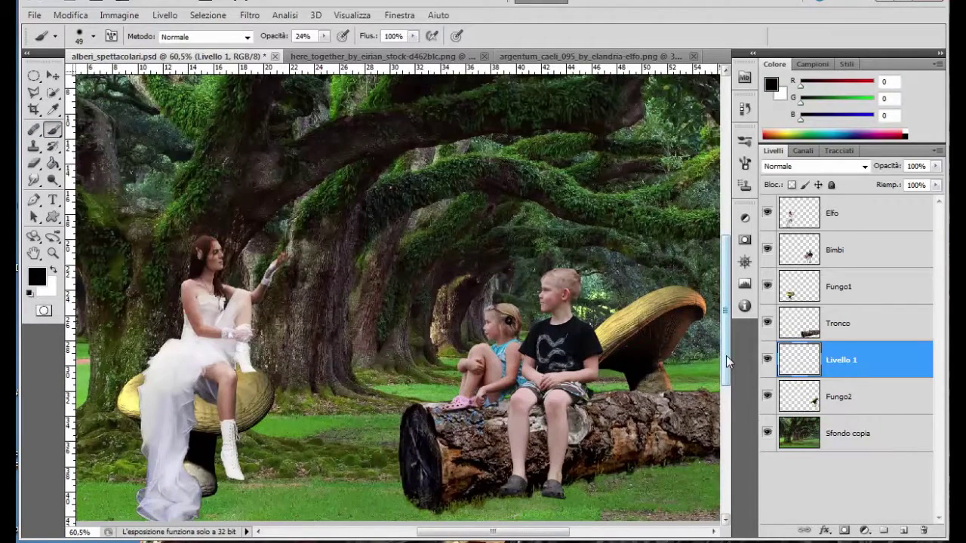
pyautogui.scroll(-3, 725, 356)
pyautogui.moveTo(541, 534); pyautogui.dragTo(558, 534)
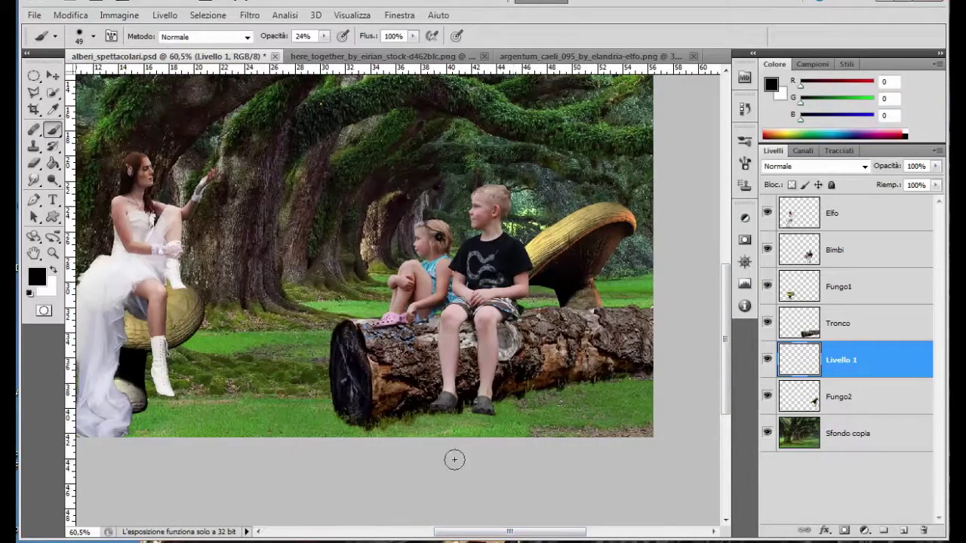
# Paint a dark shadow along the log's base and lower the layer opacity to 71%.
pyautogui.moveTo(339, 414)
pyautogui.mouseDown()
pyautogui.moveTo(659, 386)
pyautogui.moveTo(452, 409)
pyautogui.mouseUp()
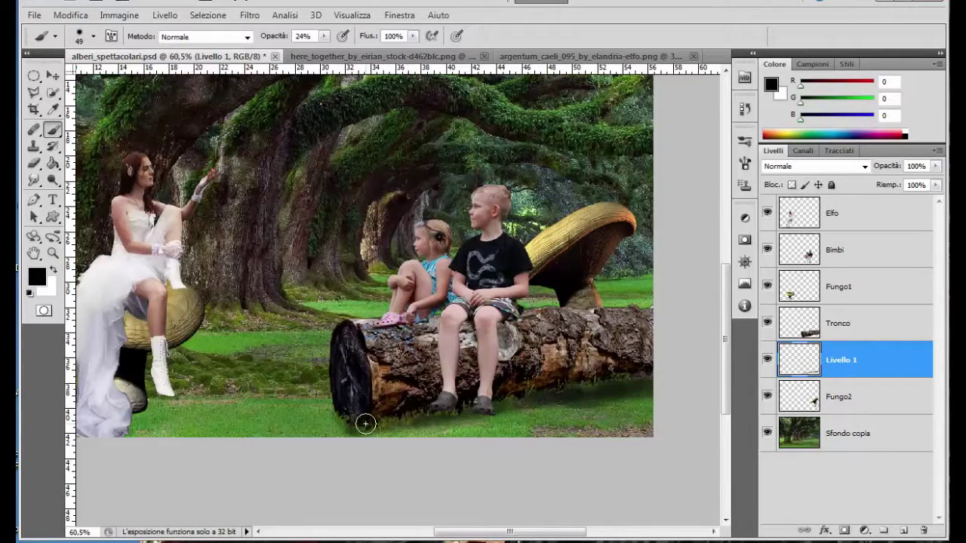
pyautogui.moveTo(367, 422)
pyautogui.mouseDown()
pyautogui.moveTo(646, 395)
pyautogui.moveTo(448, 421)
pyautogui.moveTo(423, 436)
pyautogui.moveTo(675, 397)
pyautogui.mouseUp()
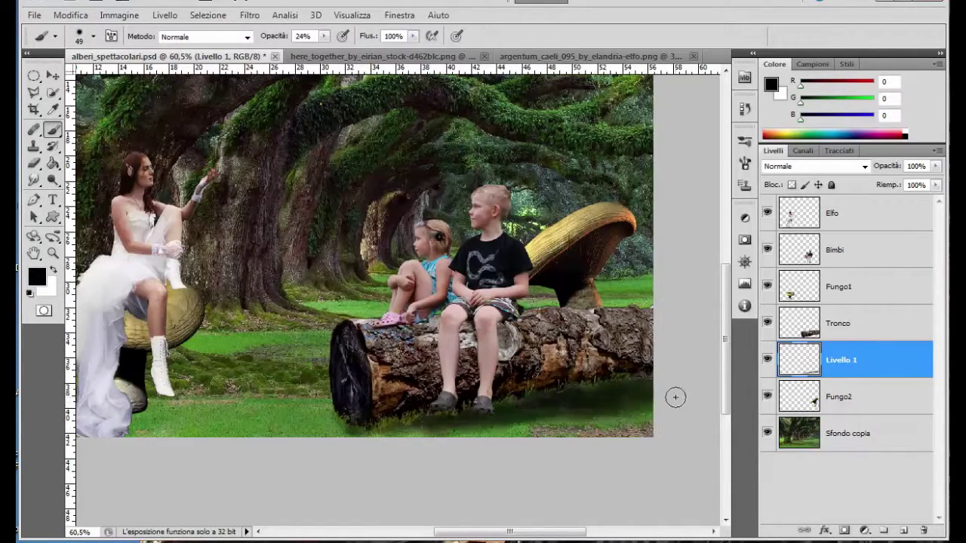
pyautogui.moveTo(935, 165)
pyautogui.mouseDown()
pyautogui.moveTo(935, 184)
pyautogui.moveTo(911, 184)
pyautogui.mouseUp()
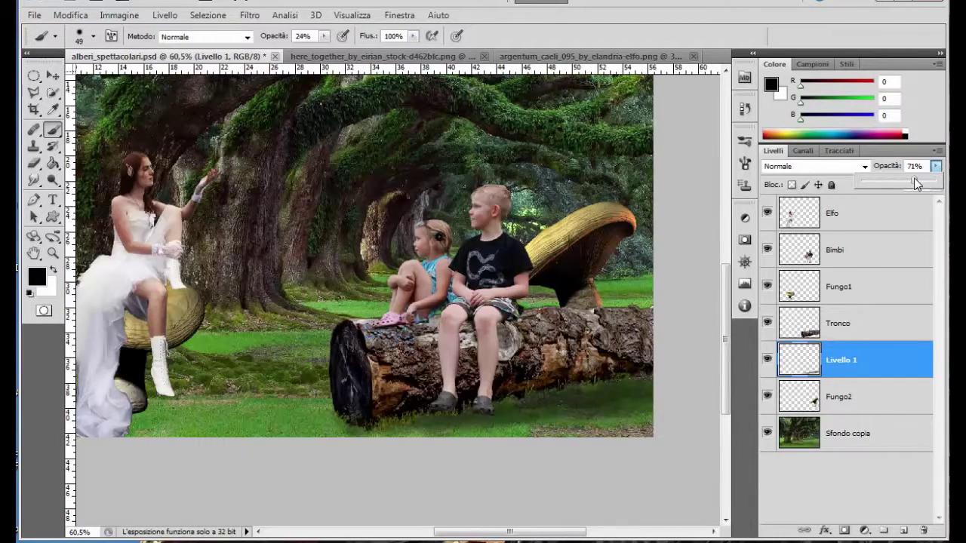
# Burn the lower right edge of the Tronco log darker (midtones, 100% exposure).
pyautogui.click(875, 328)
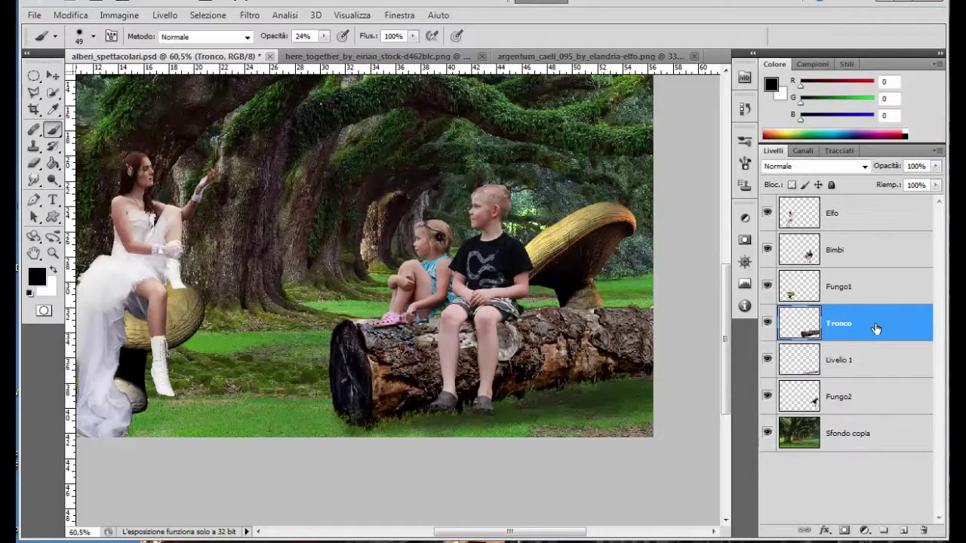
pyautogui.click(52, 179)
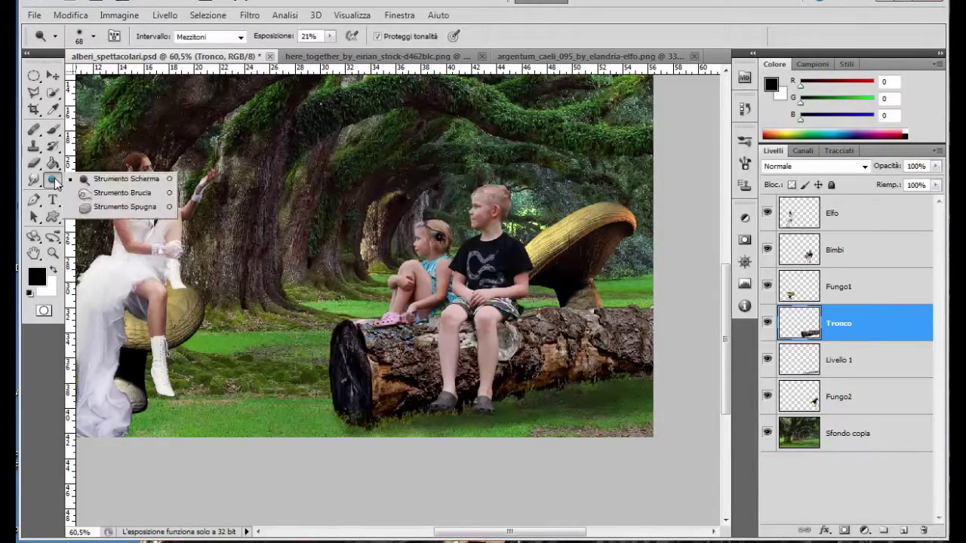
pyautogui.click(113, 191)
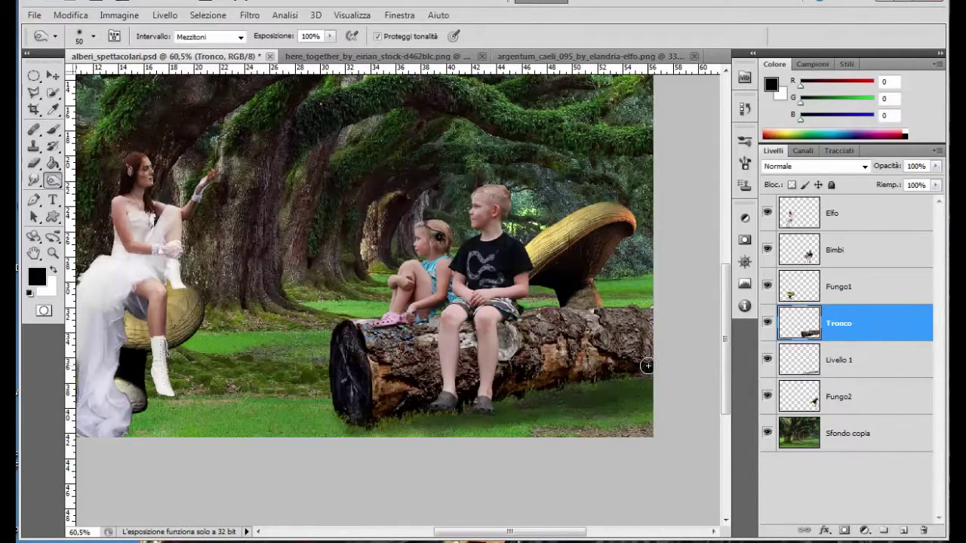
pyautogui.moveTo(648, 368); pyautogui.dragTo(381, 410)
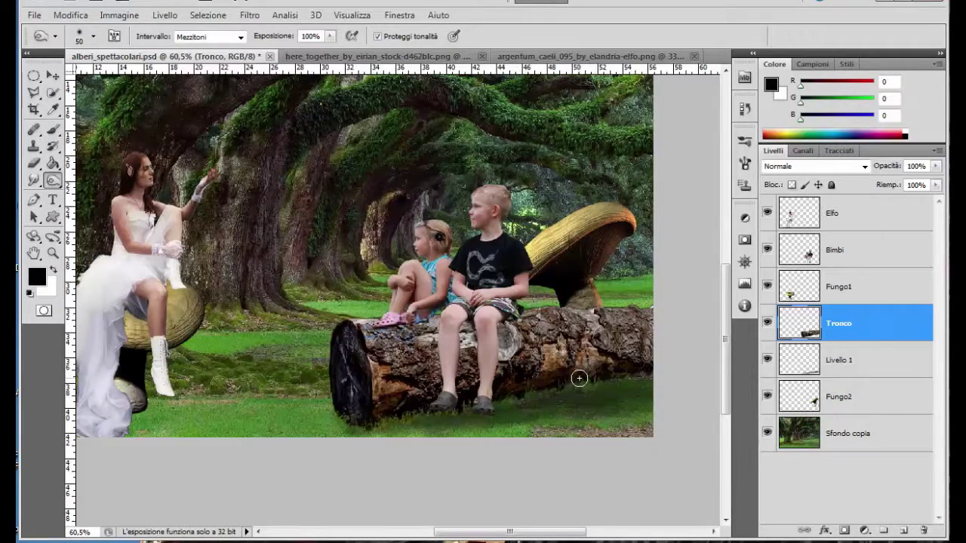
pyautogui.click(872, 291)
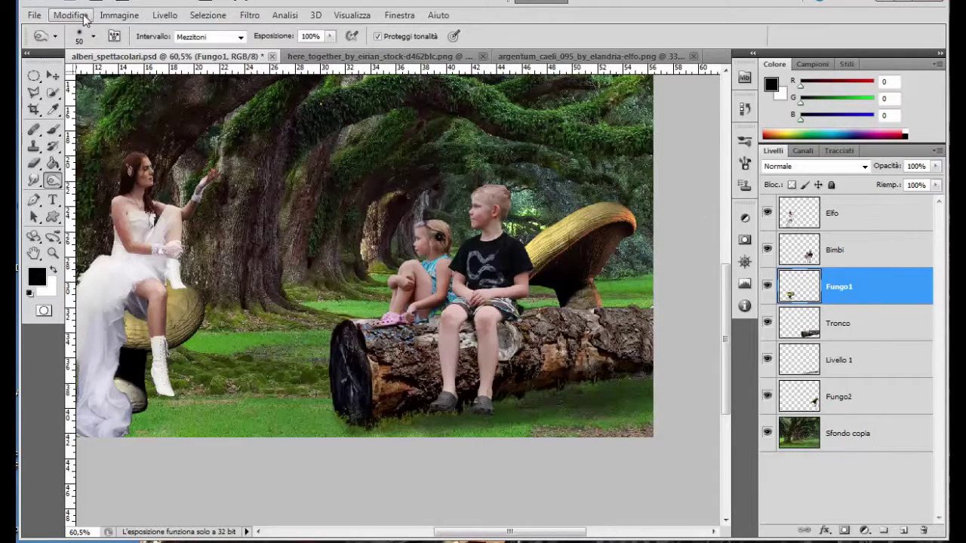
# Apply Hue/Saturation to Fungo1 with Saturation −7 and Lightness +9.
pyautogui.click(121, 16)
pyautogui.moveTo(133, 51)
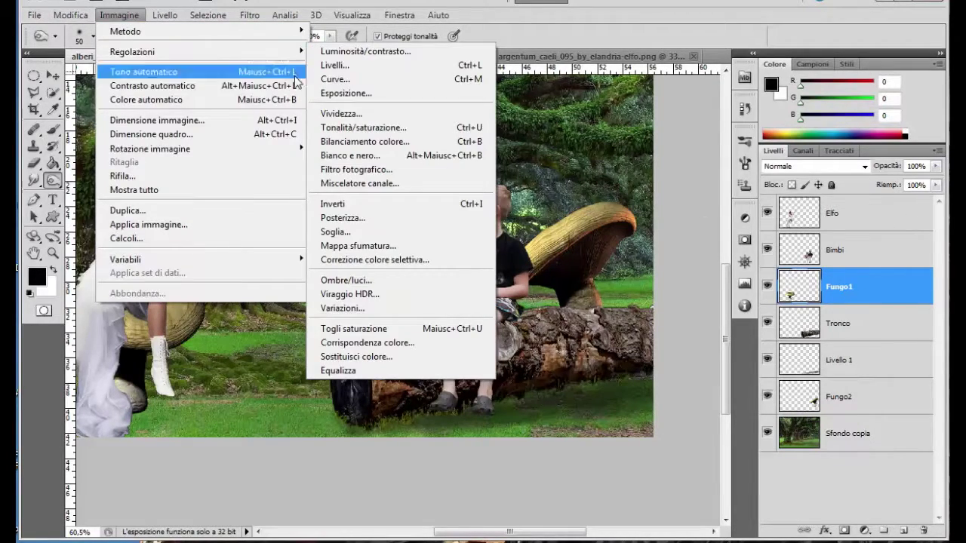
pyautogui.click(334, 130)
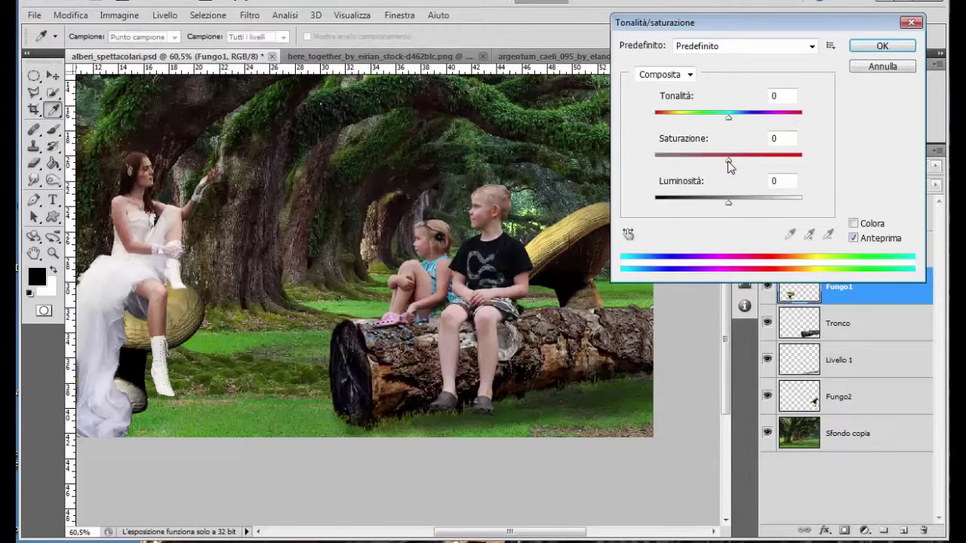
pyautogui.moveTo(728, 160)
pyautogui.mouseDown()
pyautogui.moveTo(709, 157)
pyautogui.moveTo(724, 162)
pyautogui.mouseUp()
pyautogui.moveTo(729, 202); pyautogui.dragTo(736, 201)
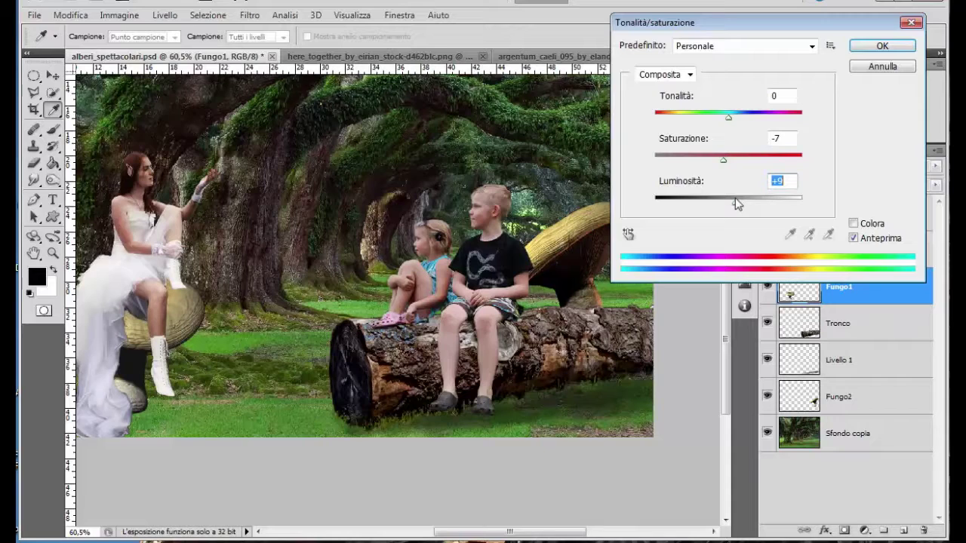
pyautogui.click(883, 47)
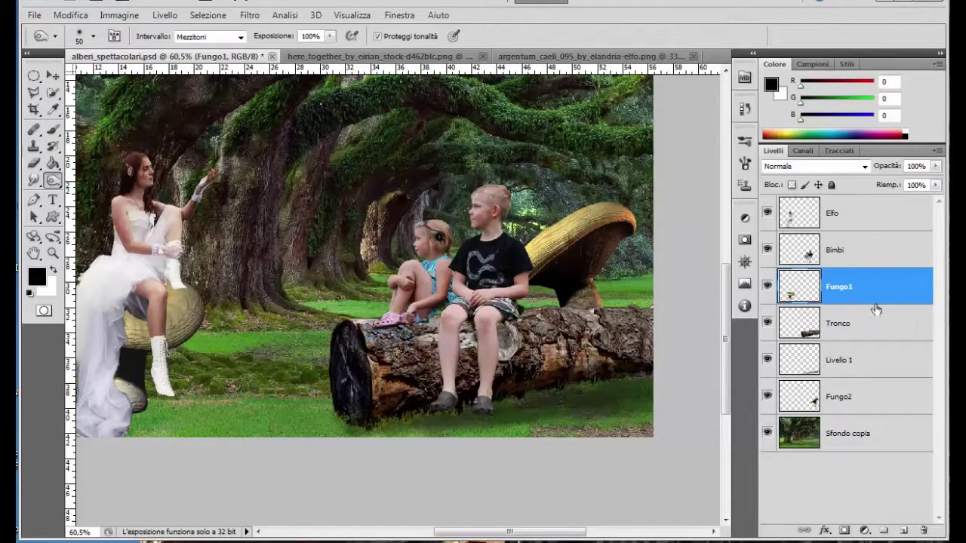
# Tone down the Fungo2 mushroom with Hue/Saturation: saturation −49, lightness −9.
pyautogui.click(858, 395)
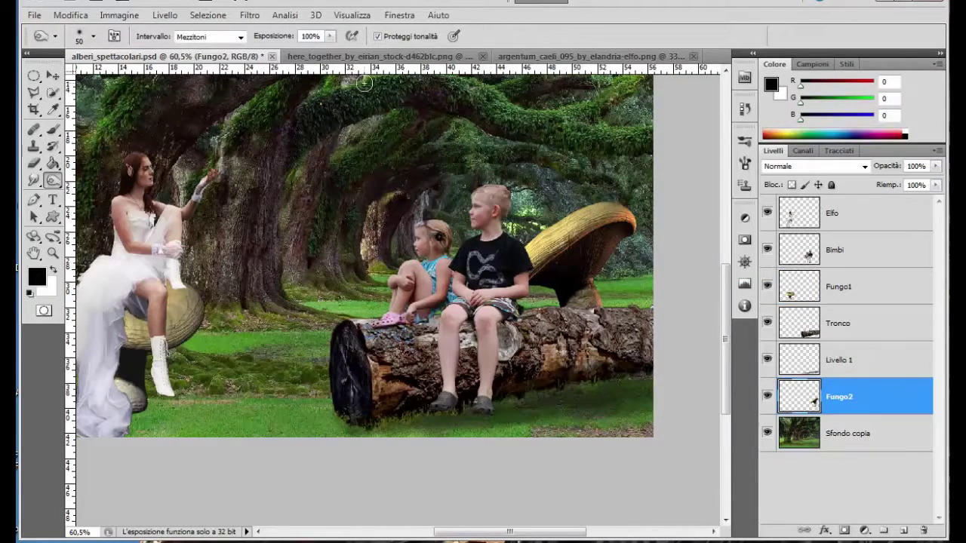
pyautogui.click(119, 15)
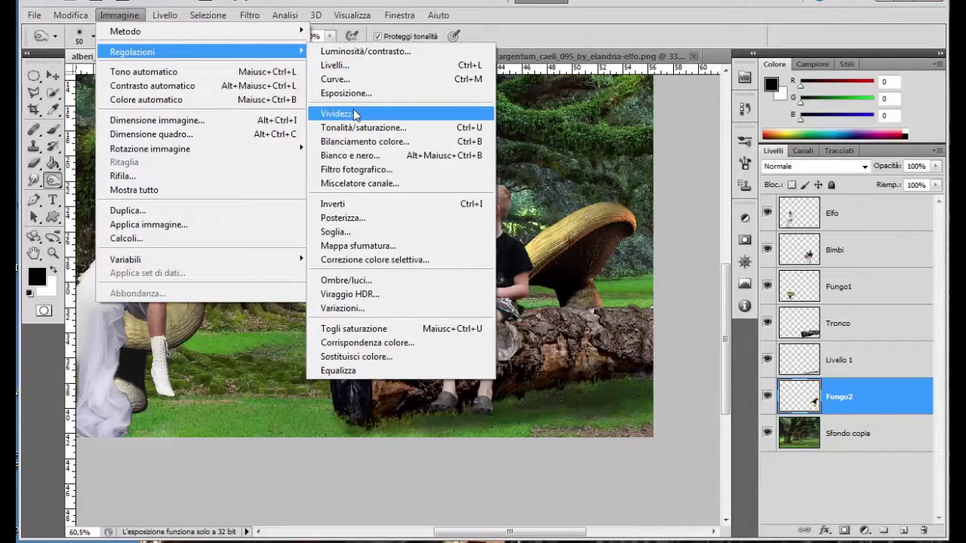
pyautogui.click(361, 129)
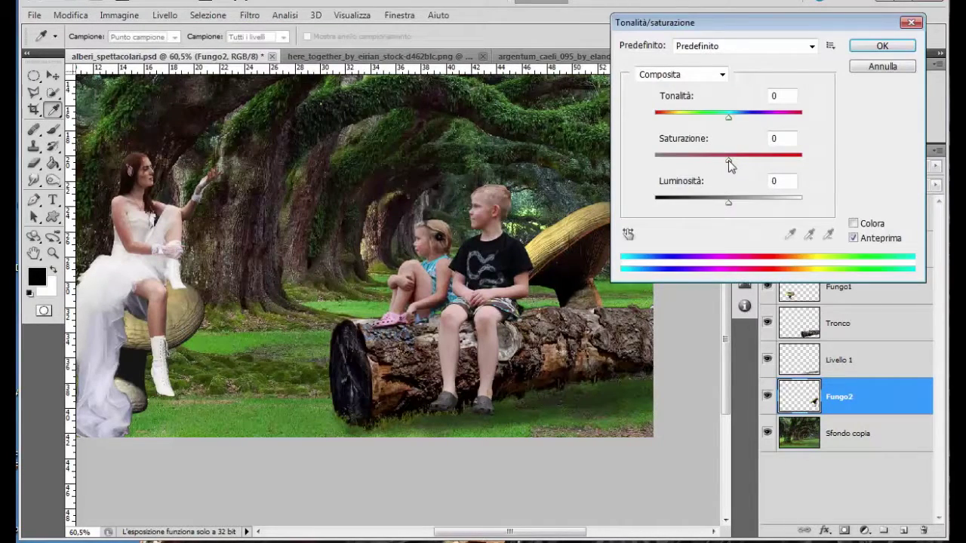
pyautogui.moveTo(728, 160); pyautogui.dragTo(692, 165)
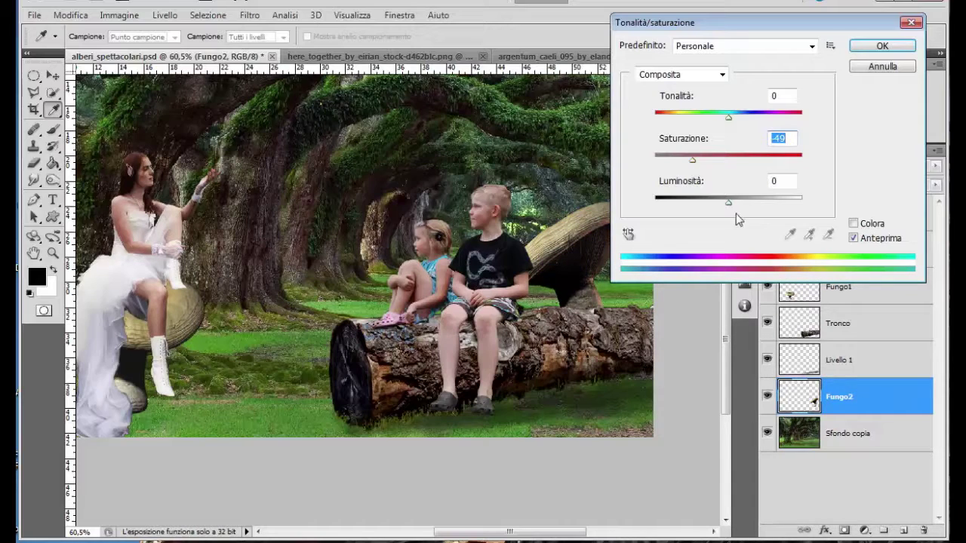
pyautogui.moveTo(729, 205); pyautogui.dragTo(722, 205)
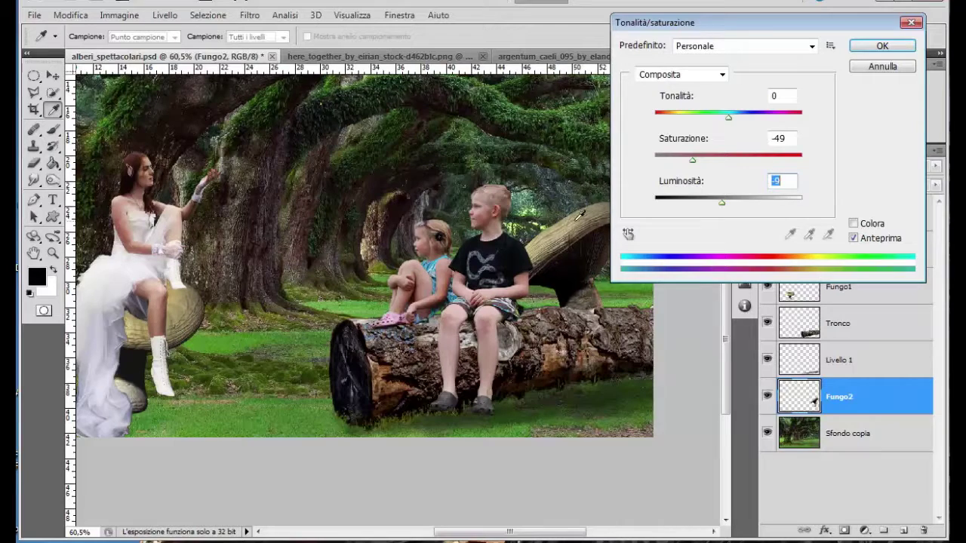
pyautogui.click(875, 46)
pyautogui.press('o')
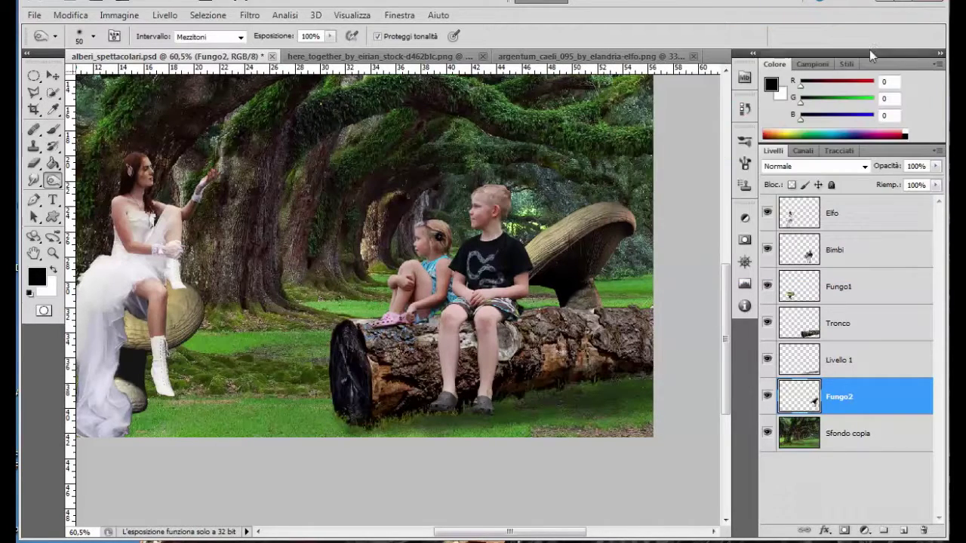
pyautogui.hotkey('ctrl', '-')
pyautogui.scroll(-1, 551, 252)
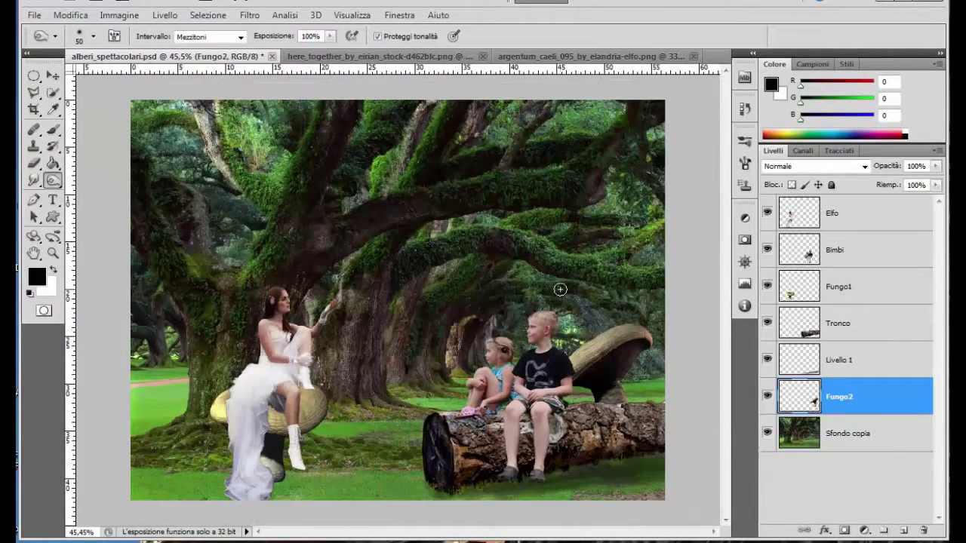
pyautogui.scroll(-1, 562, 294)
# Add a new layer above Sfondo copia and set the foreground colour to #ebc645.
pyautogui.click(866, 436)
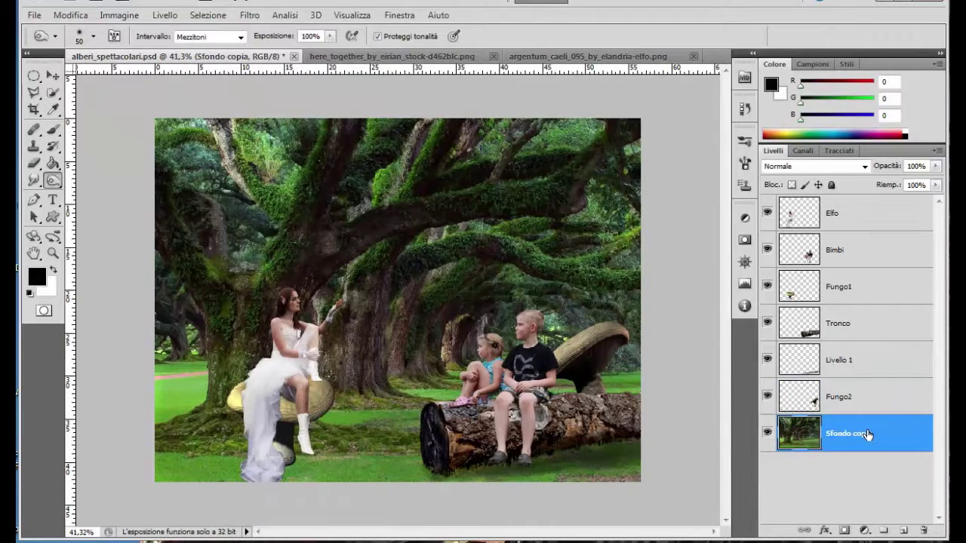
pyautogui.click(904, 530)
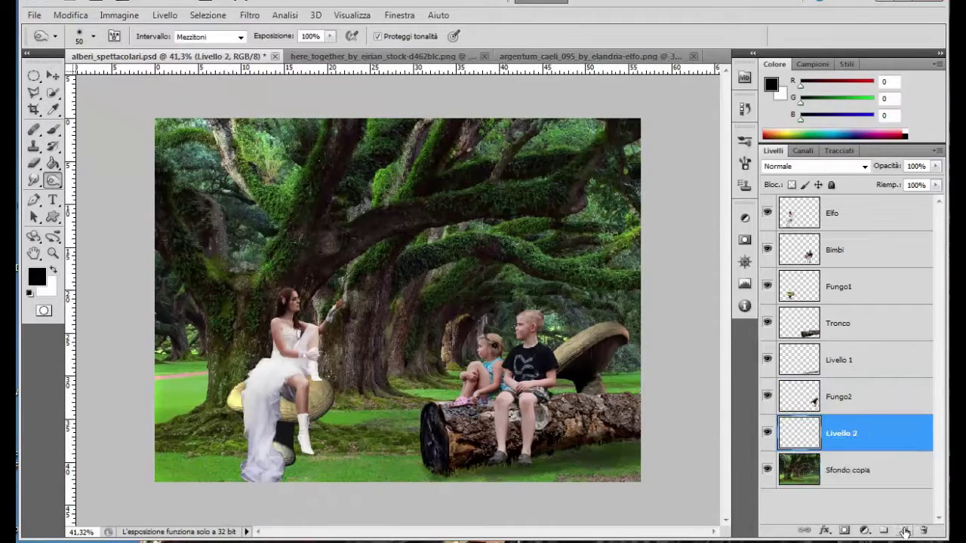
pyautogui.click(42, 277)
pyautogui.click(798, 367)
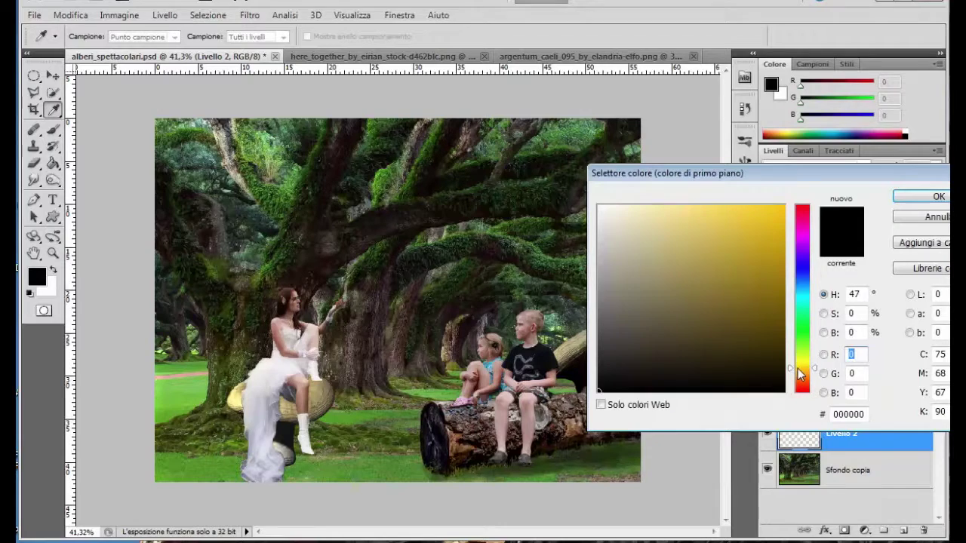
pyautogui.click(723, 219)
pyautogui.moveTo(723, 219); pyautogui.dragTo(730, 219)
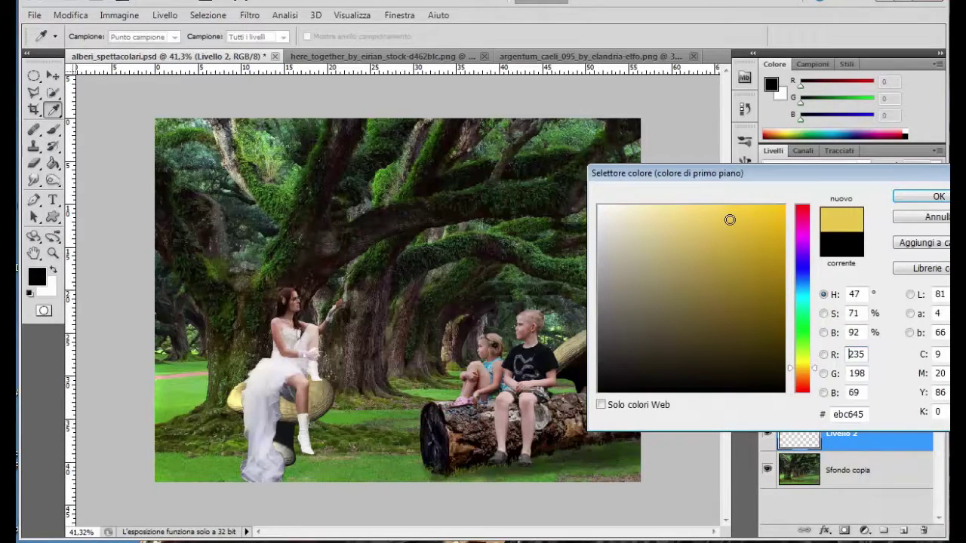
pyautogui.click(939, 197)
# Fill Livello 2 with the yellow and set it to 70% opacity in Luce soffusa mode.
pyautogui.click(53, 163)
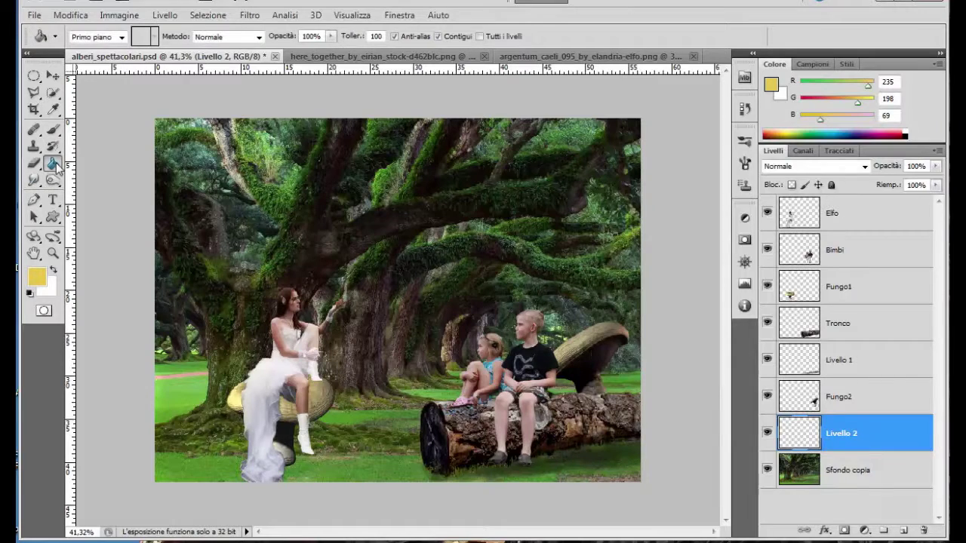
pyautogui.click(195, 249)
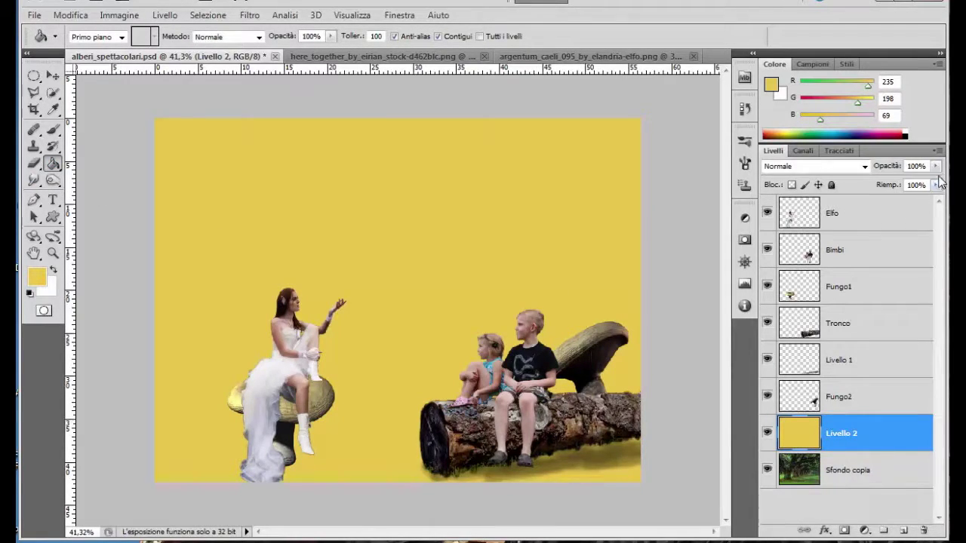
pyautogui.moveTo(935, 166); pyautogui.dragTo(914, 187)
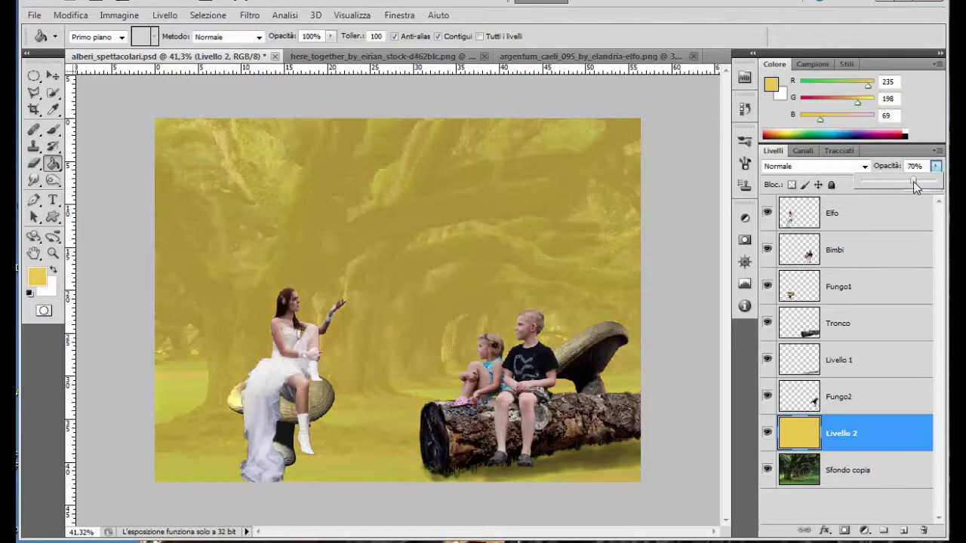
pyautogui.click(813, 167)
pyautogui.click(834, 369)
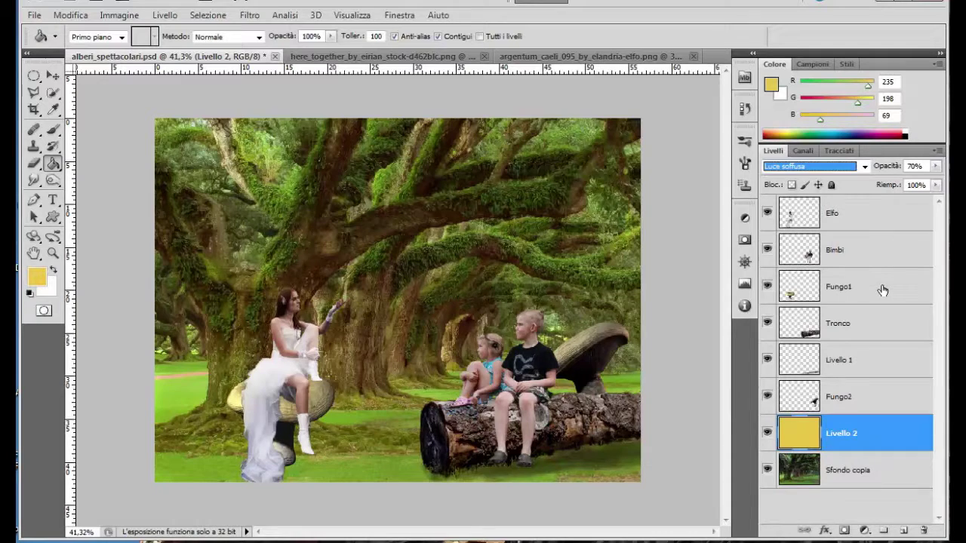
# Apply Levels to the yellow layer with black input 43 and gamma 1,58.
pyautogui.click(115, 15)
pyautogui.moveTo(132, 51)
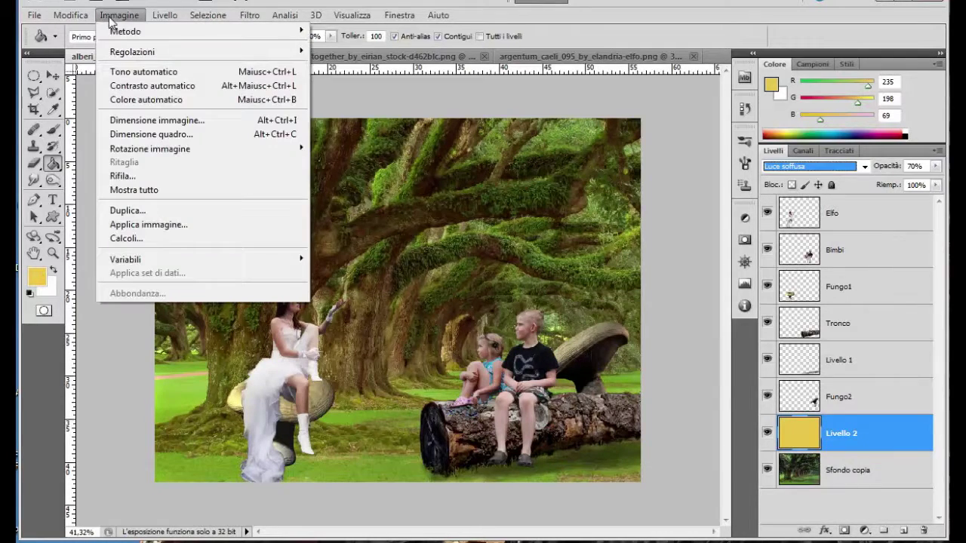
pyautogui.click(332, 65)
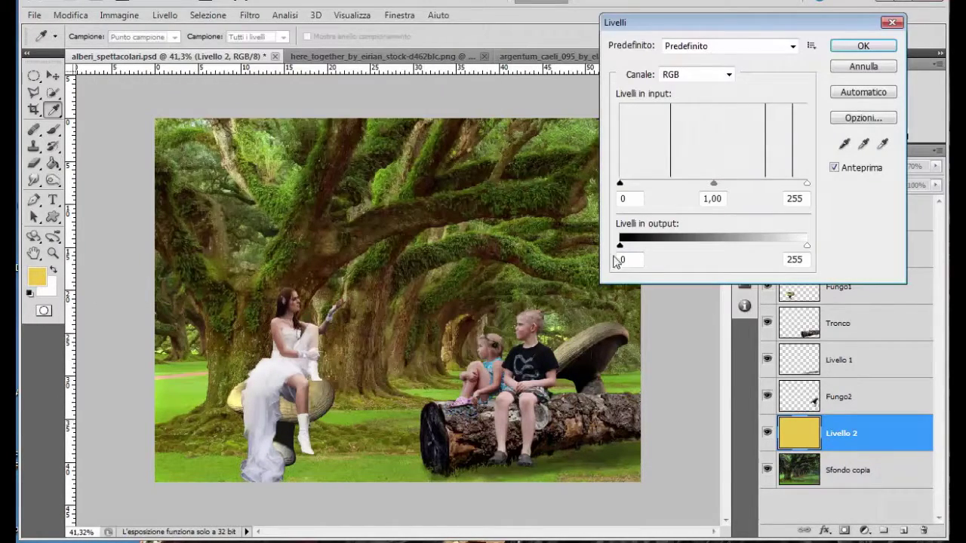
pyautogui.moveTo(620, 185); pyautogui.dragTo(652, 185)
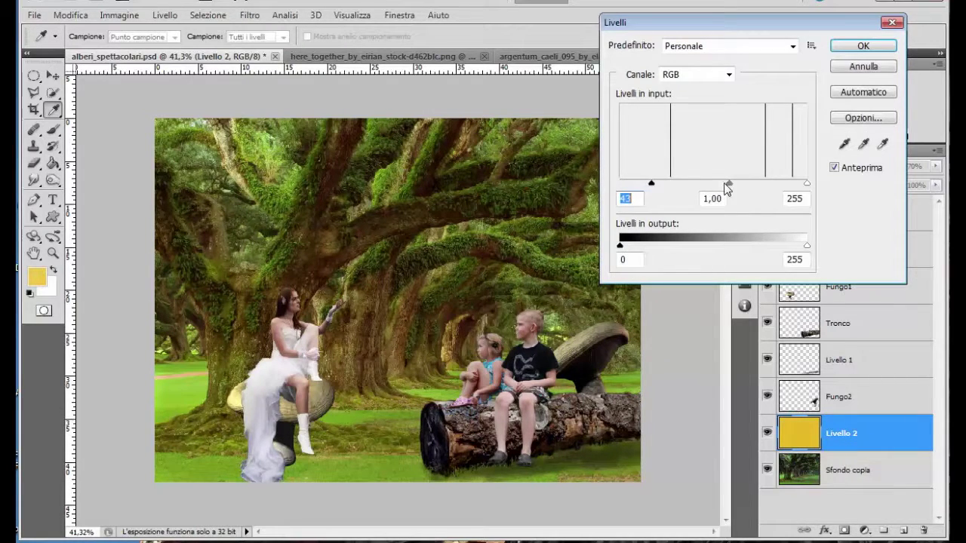
pyautogui.moveTo(732, 184); pyautogui.dragTo(703, 184)
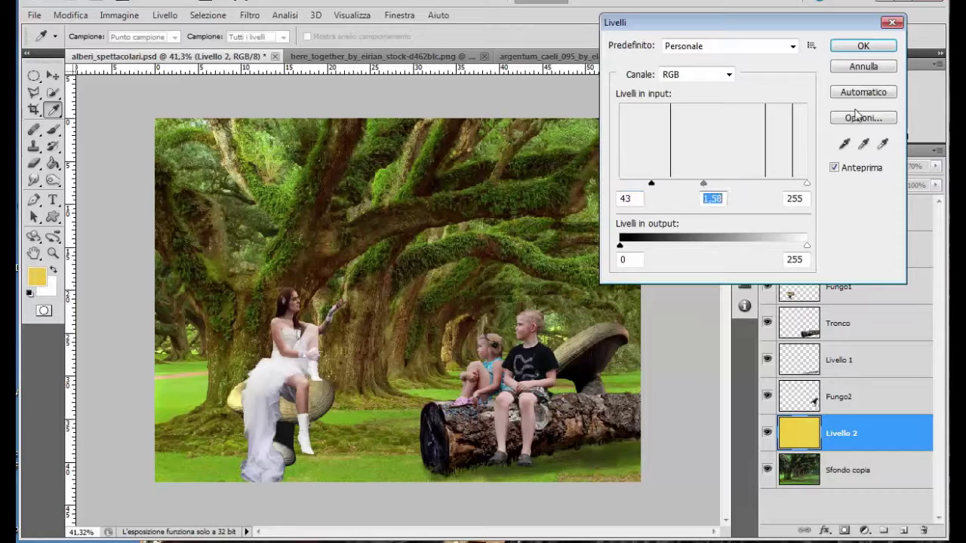
pyautogui.click(867, 66)
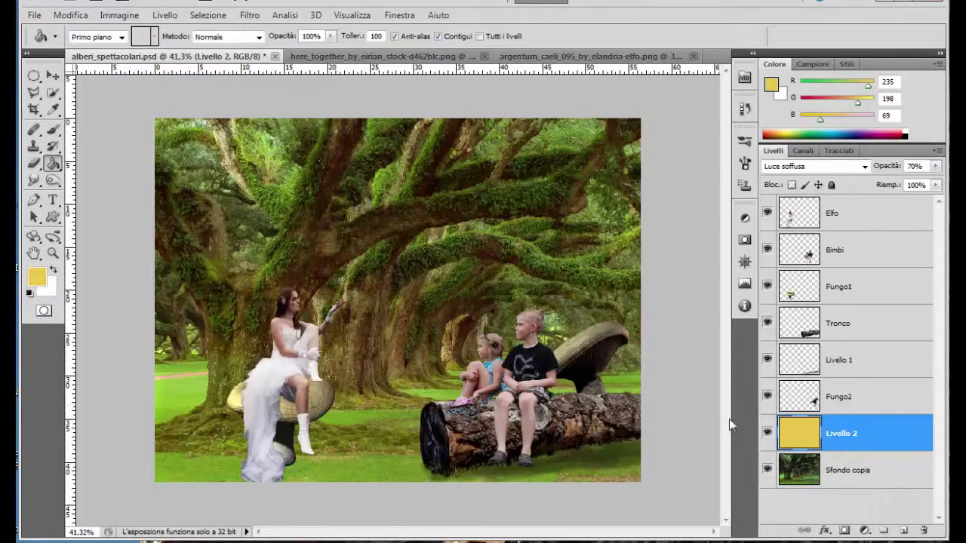
# Lower Livello 2's opacity to 35%, toggling its visibility to compare.
pyautogui.click(766, 434)
pyautogui.click(766, 434)
pyautogui.click(934, 167)
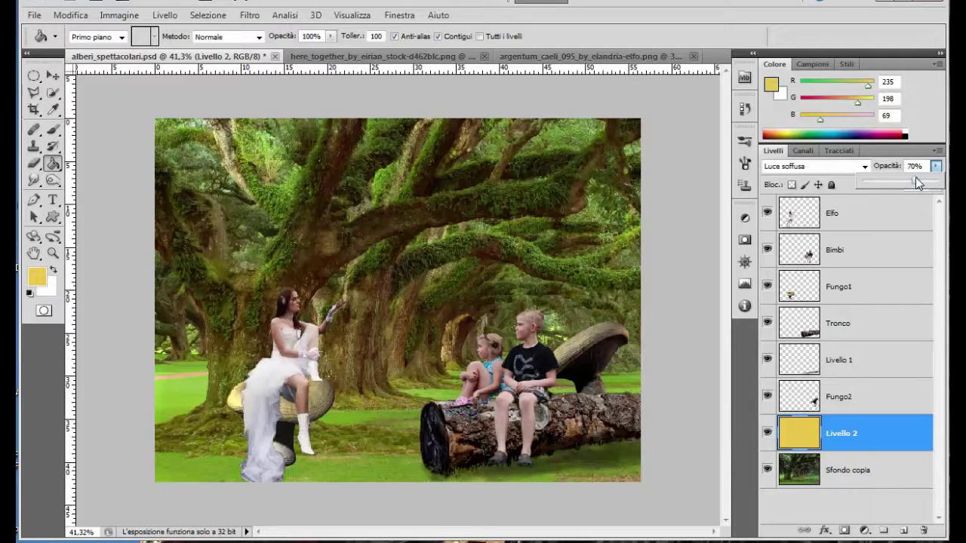
pyautogui.click(766, 435)
pyautogui.click(766, 434)
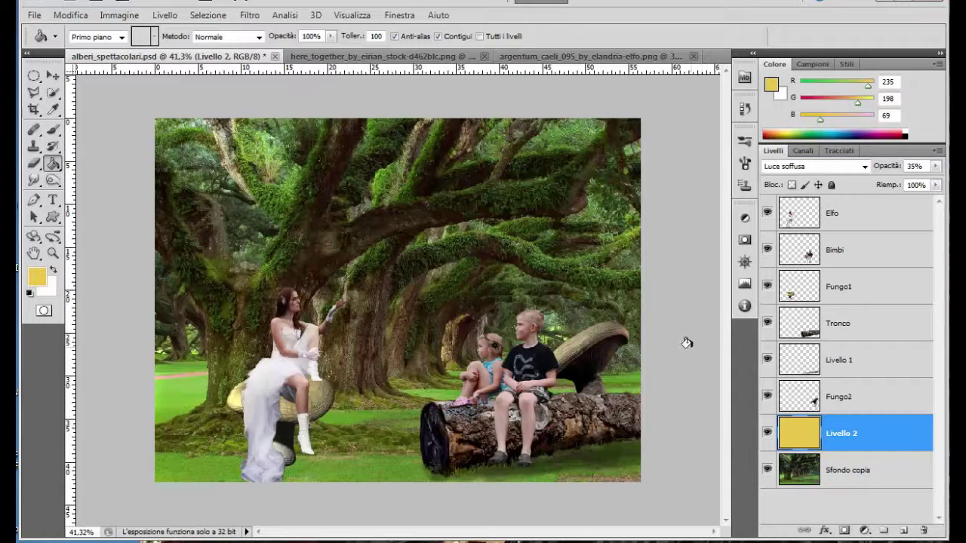
pyautogui.click(894, 220)
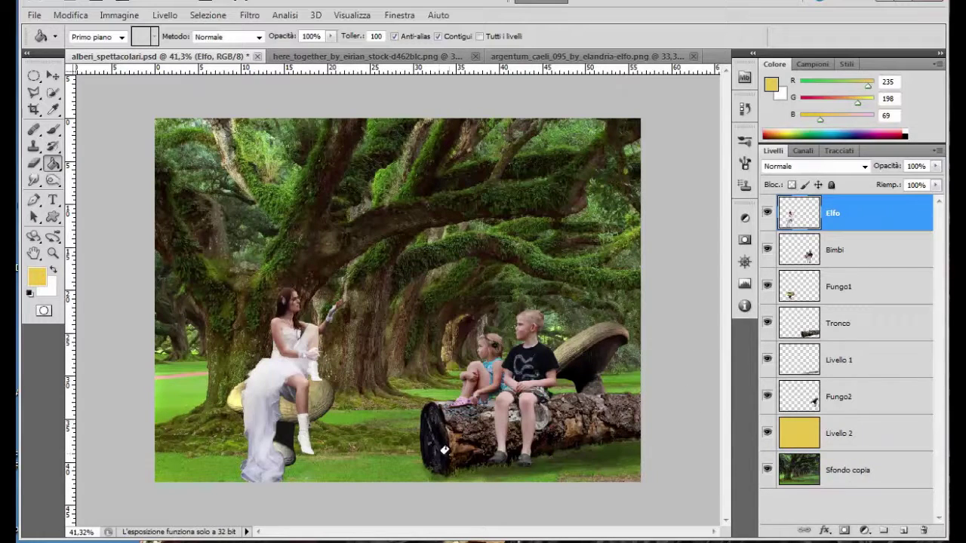
# Add Livello 3 beneath the Bimbi layer and set a soft black brush.
pyautogui.click(892, 260)
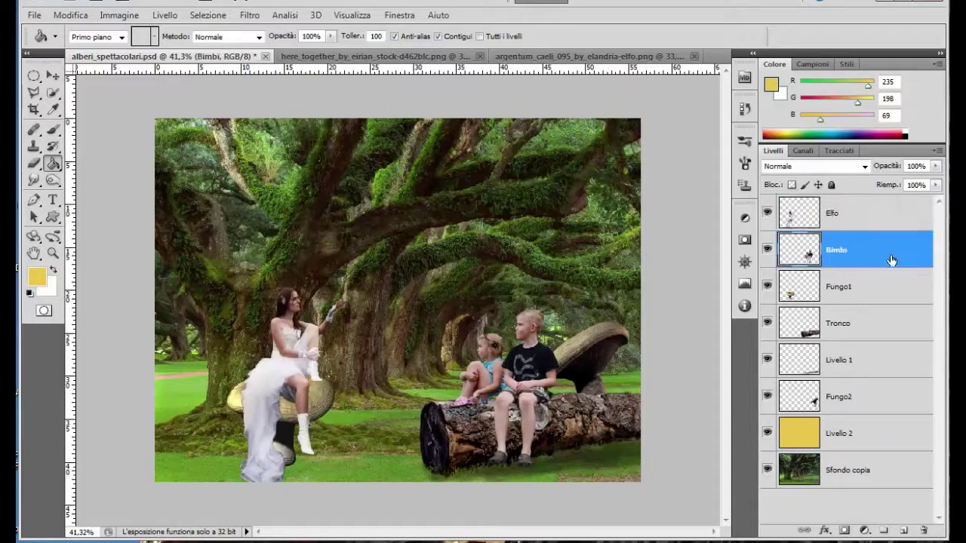
pyautogui.click(903, 530)
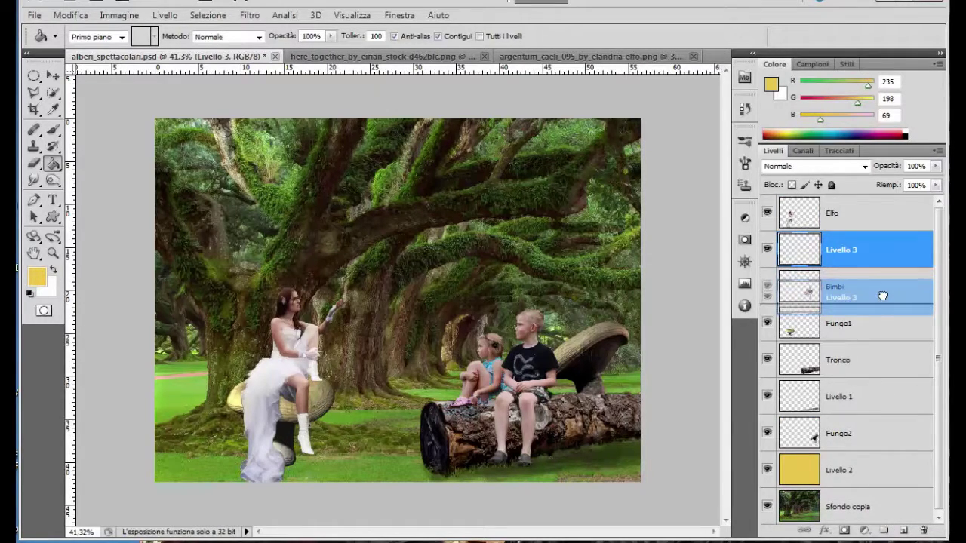
pyautogui.moveTo(882, 261); pyautogui.dragTo(883, 302)
pyautogui.click(53, 129)
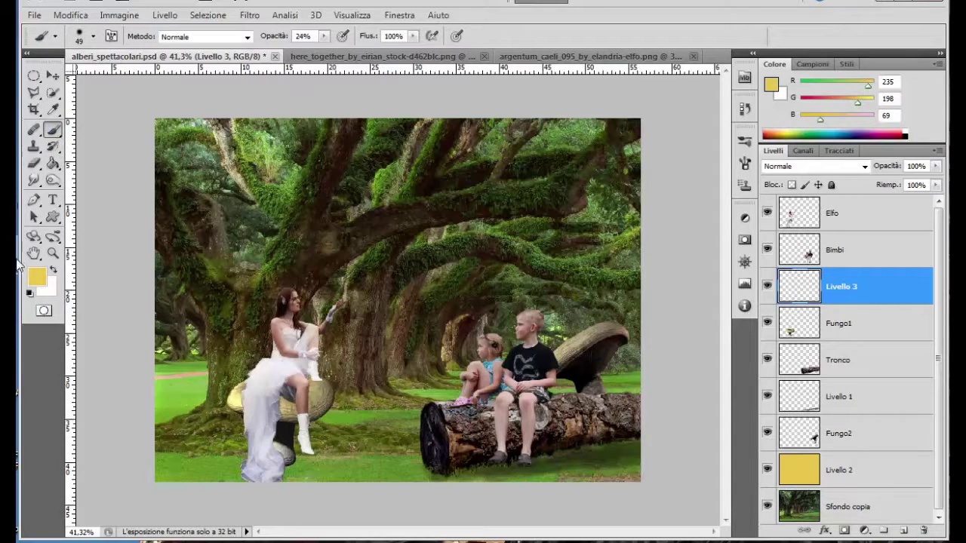
pyautogui.click(28, 294)
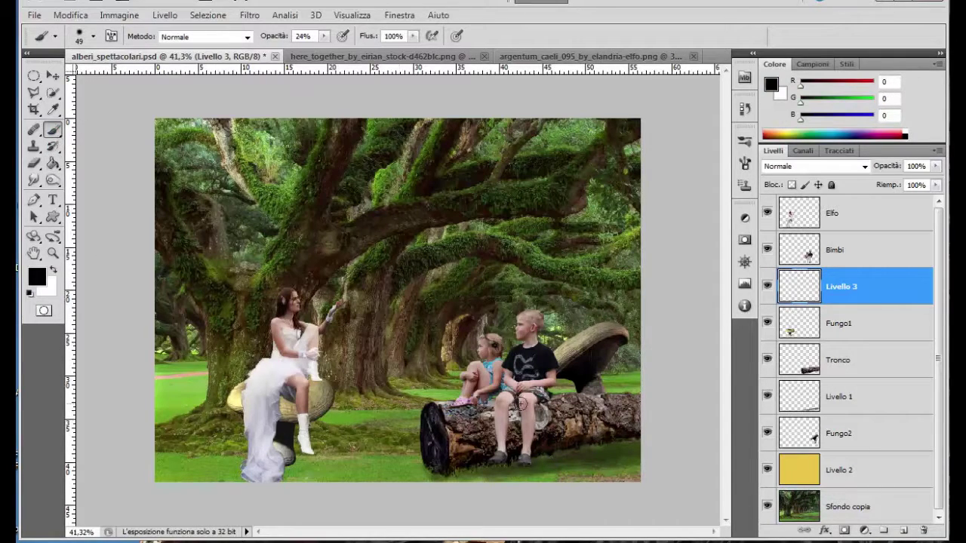
# Paint soft shadows on the log around the children's feet, legs and knees.
pyautogui.scroll(3, 520, 403)
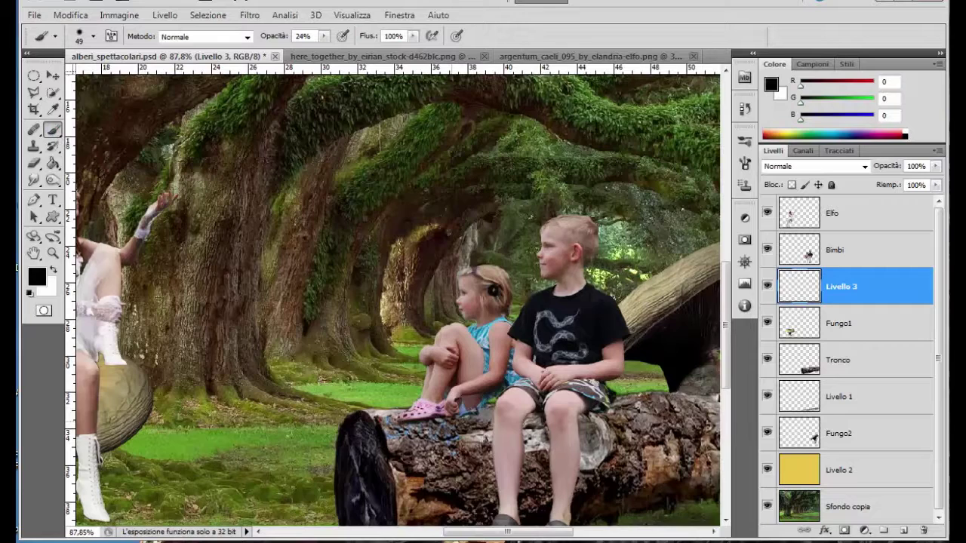
pyautogui.moveTo(429, 425)
pyautogui.mouseDown()
pyautogui.moveTo(407, 421)
pyautogui.moveTo(475, 416)
pyautogui.moveTo(469, 427)
pyautogui.moveTo(525, 446)
pyautogui.moveTo(529, 498)
pyautogui.moveTo(582, 409)
pyautogui.moveTo(619, 407)
pyautogui.moveTo(584, 428)
pyautogui.moveTo(581, 467)
pyautogui.mouseUp()
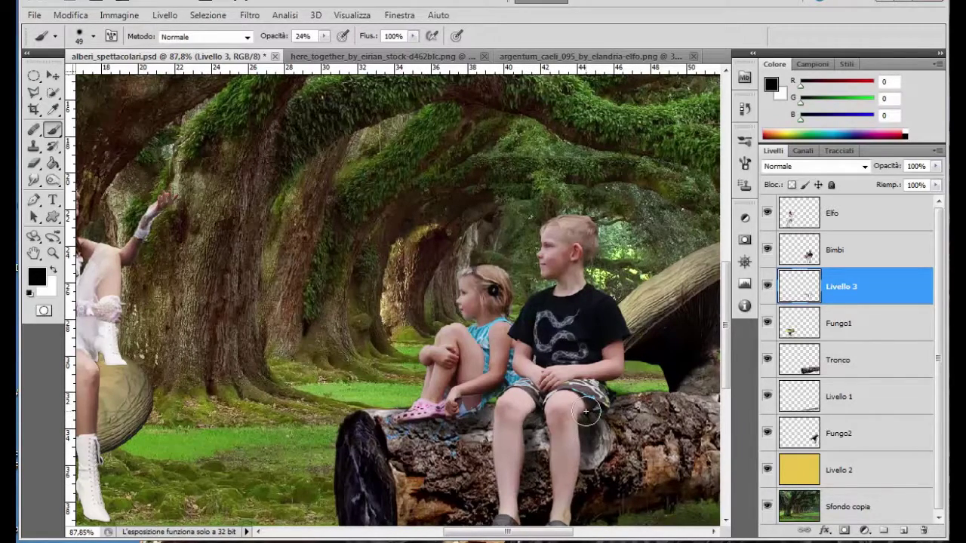
pyautogui.moveTo(584, 408); pyautogui.dragTo(571, 450)
pyautogui.moveTo(585, 411)
pyautogui.mouseDown()
pyautogui.moveTo(622, 404)
pyautogui.moveTo(475, 408)
pyautogui.moveTo(414, 426)
pyautogui.moveTo(453, 422)
pyautogui.moveTo(418, 434)
pyautogui.mouseUp()
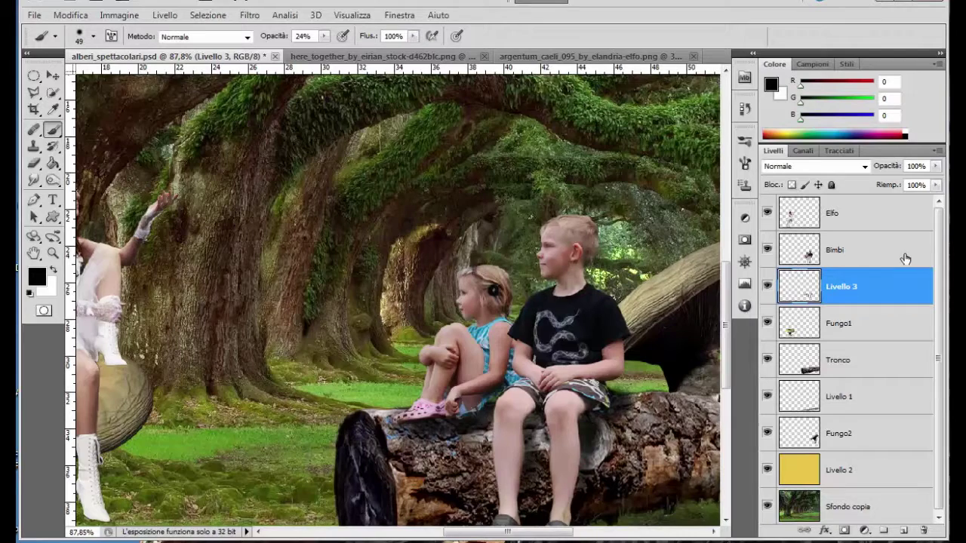
pyautogui.click(887, 222)
# Add Livello 4 below Elfo and shade the mushroom cap and edges beside the dress.
pyautogui.click(903, 530)
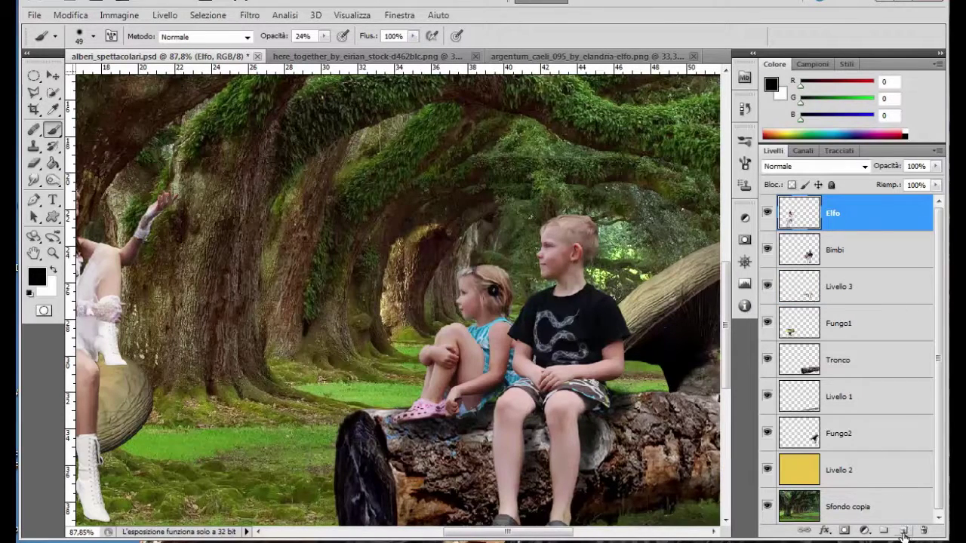
pyautogui.moveTo(873, 220); pyautogui.dragTo(880, 261)
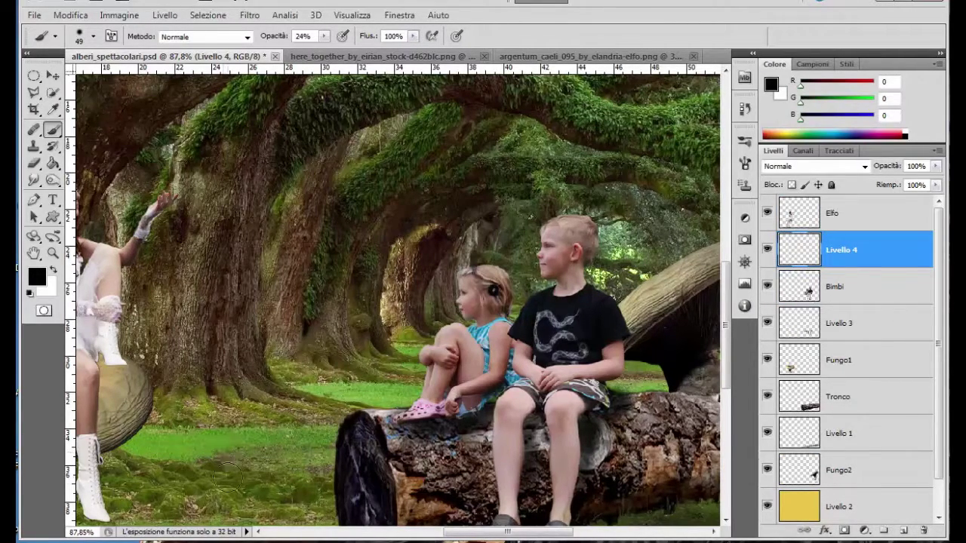
pyautogui.moveTo(544, 532); pyautogui.dragTo(477, 537)
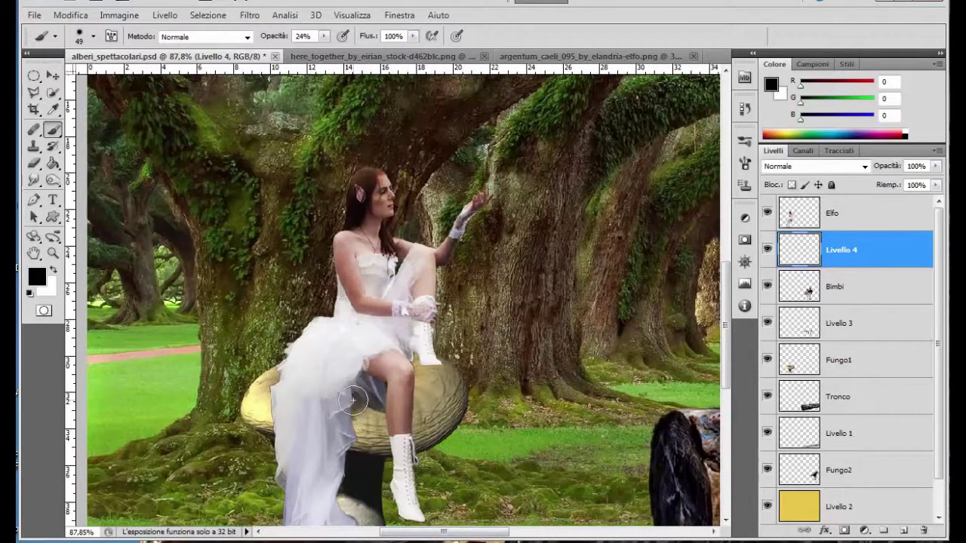
pyautogui.moveTo(353, 404)
pyautogui.mouseDown()
pyautogui.moveTo(399, 424)
pyautogui.moveTo(383, 433)
pyautogui.moveTo(415, 359)
pyautogui.moveTo(427, 368)
pyautogui.moveTo(416, 385)
pyautogui.mouseUp()
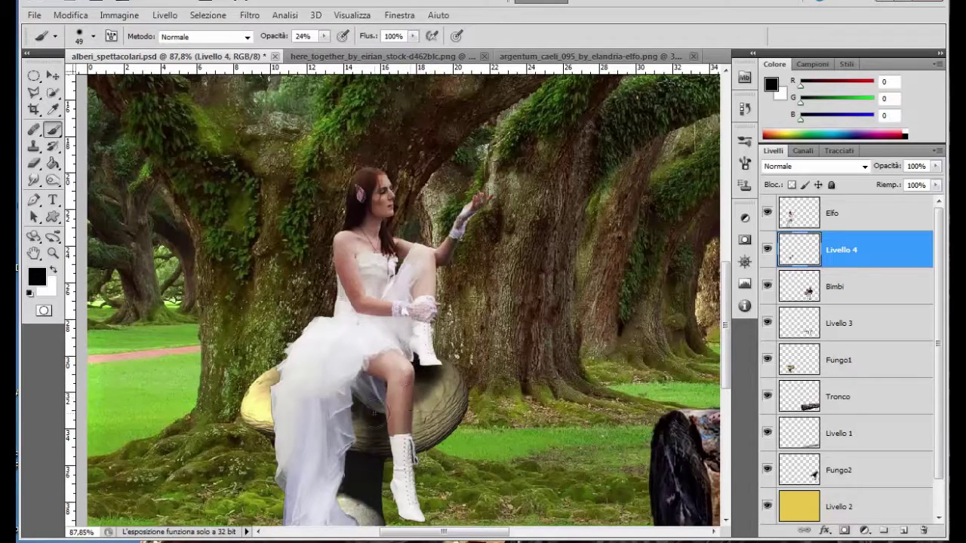
pyautogui.moveTo(280, 375); pyautogui.dragTo(266, 424)
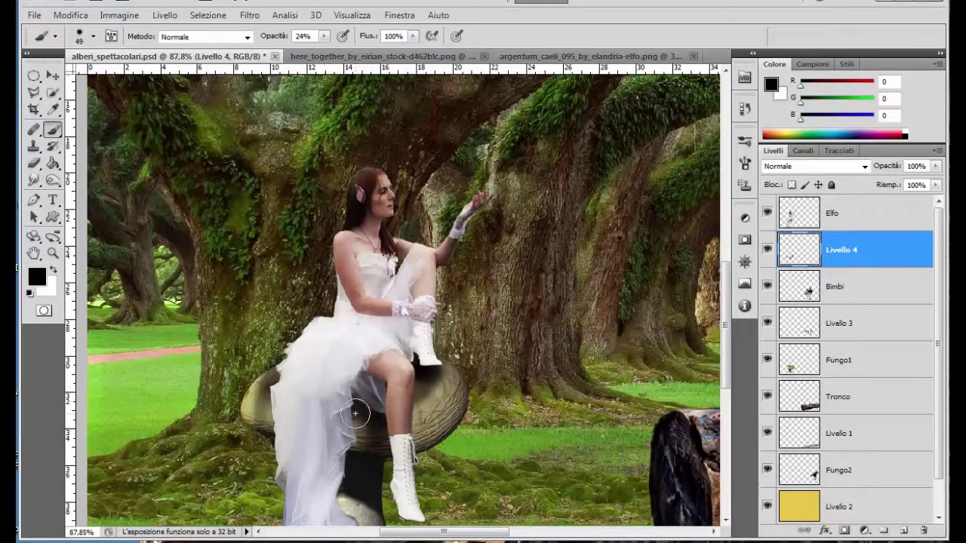
pyautogui.keyDown('alt'); pyautogui.scroll(-2, 265, 424); pyautogui.keyUp('alt')
pyautogui.keyDown('alt'); pyautogui.scroll(4, 256, 423); pyautogui.keyUp('alt')
pyautogui.keyDown('alt'); pyautogui.scroll(2, 252, 426); pyautogui.keyUp('alt')
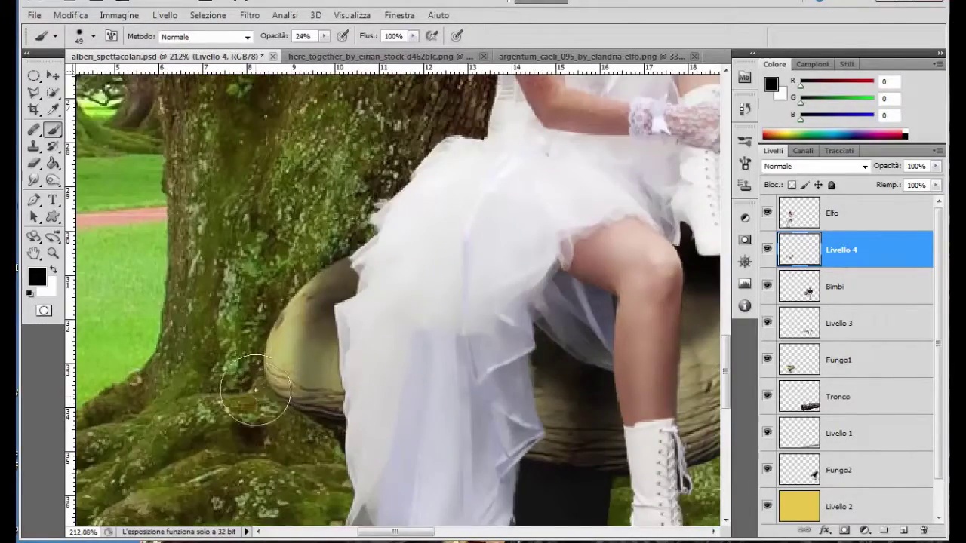
pyautogui.moveTo(277, 362)
pyautogui.mouseDown()
pyautogui.moveTo(356, 334)
pyautogui.moveTo(351, 275)
pyautogui.moveTo(276, 370)
pyautogui.moveTo(319, 292)
pyautogui.mouseUp()
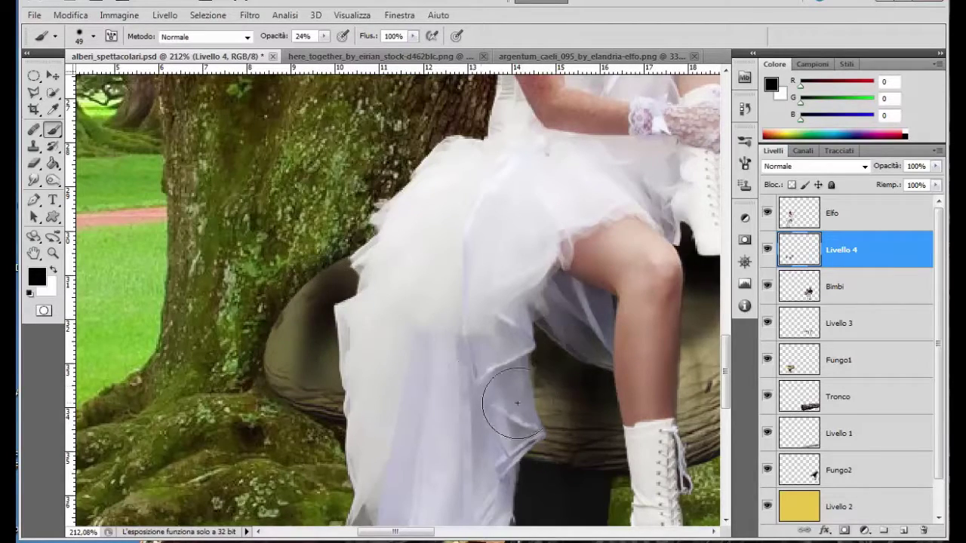
# Paint soft dark shadow on the grass and stem around the dress hem.
pyautogui.keyDown('alt'); pyautogui.scroll(-2, 502, 394); pyautogui.keyUp('alt')
pyautogui.keyDown('alt'); pyautogui.scroll(-2, 502, 394); pyautogui.keyUp('alt')
pyautogui.keyDown('alt'); pyautogui.scroll(-1, 502, 394); pyautogui.keyUp('alt')
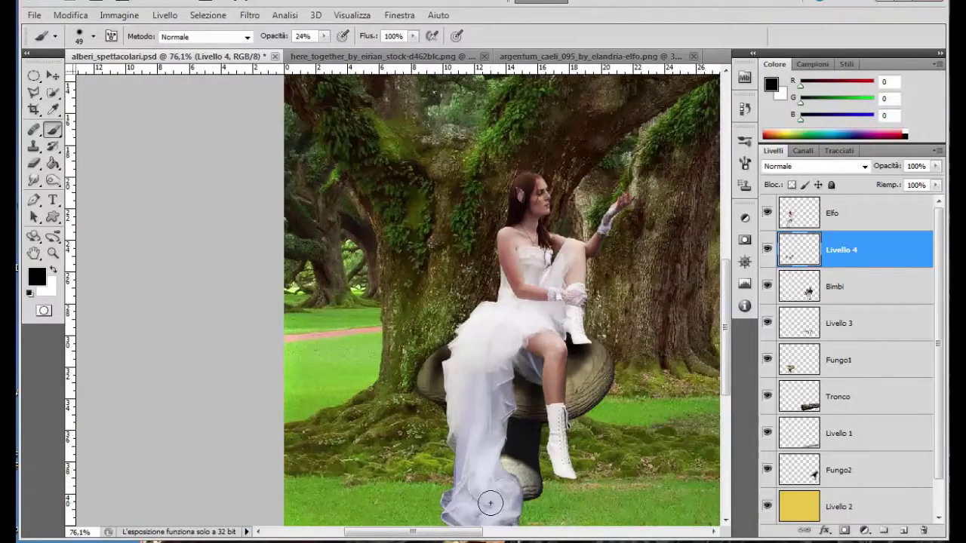
pyautogui.moveTo(496, 457)
pyautogui.mouseDown()
pyautogui.moveTo(528, 475)
pyautogui.moveTo(478, 457)
pyautogui.moveTo(510, 453)
pyautogui.mouseUp()
pyautogui.moveTo(527, 470); pyautogui.dragTo(517, 464)
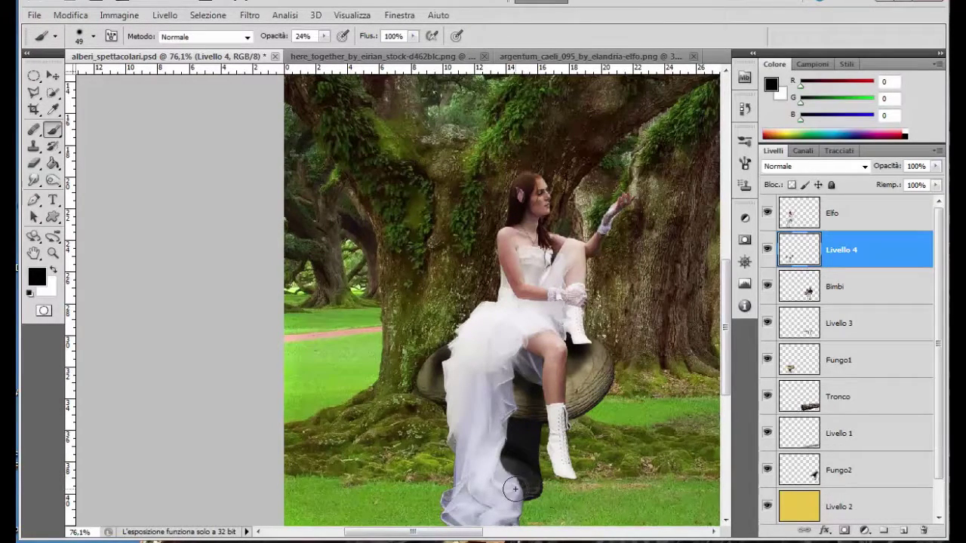
pyautogui.moveTo(459, 492); pyautogui.dragTo(418, 504)
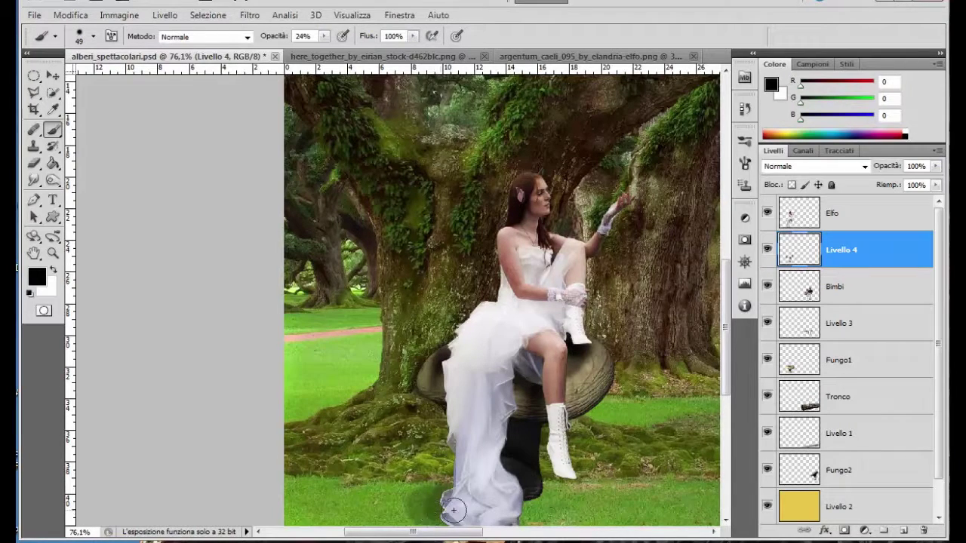
pyautogui.moveTo(725, 333); pyautogui.dragTo(724, 351)
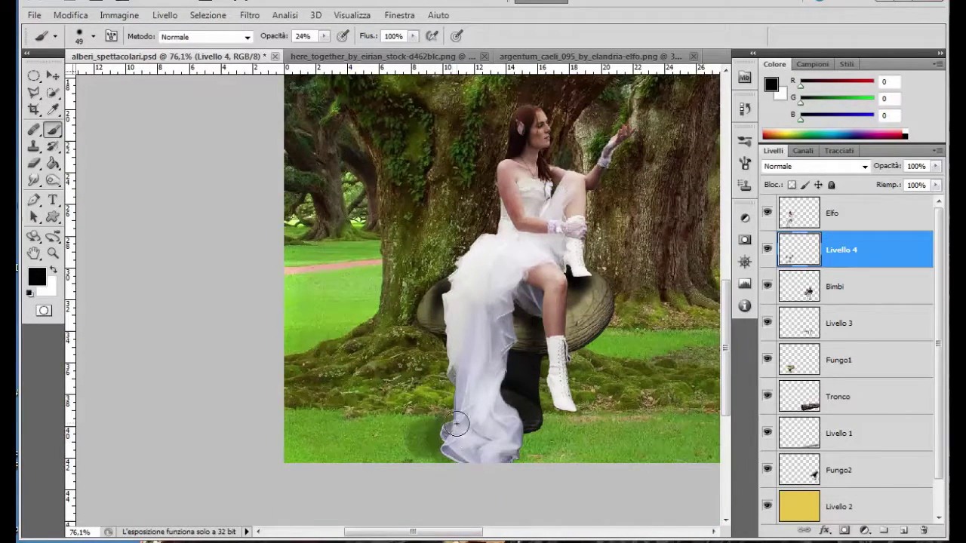
pyautogui.moveTo(453, 420); pyautogui.dragTo(414, 443)
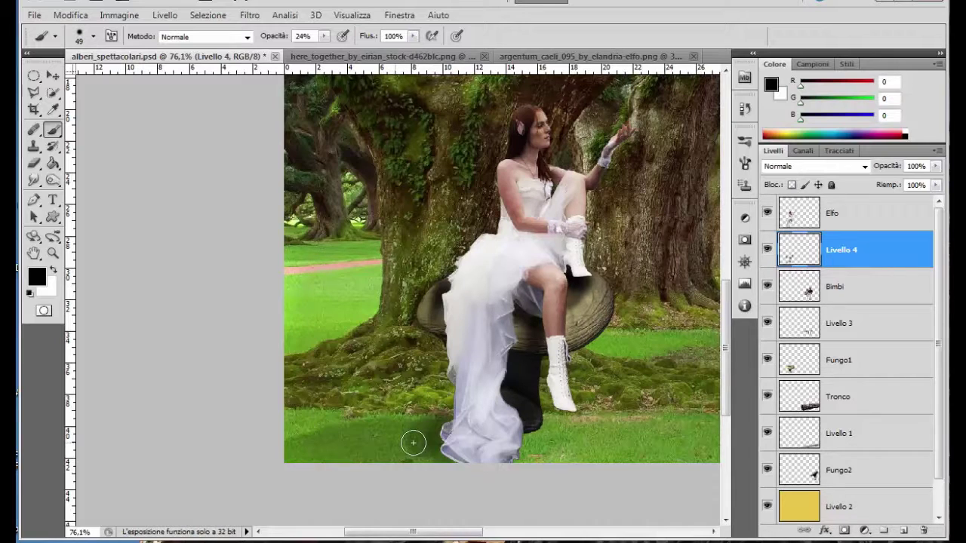
pyautogui.moveTo(413, 443); pyautogui.dragTo(480, 455)
# Burn the elf's dress hem on the Elfo layer.
pyautogui.hotkey('alt', ']')
pyautogui.press('o')
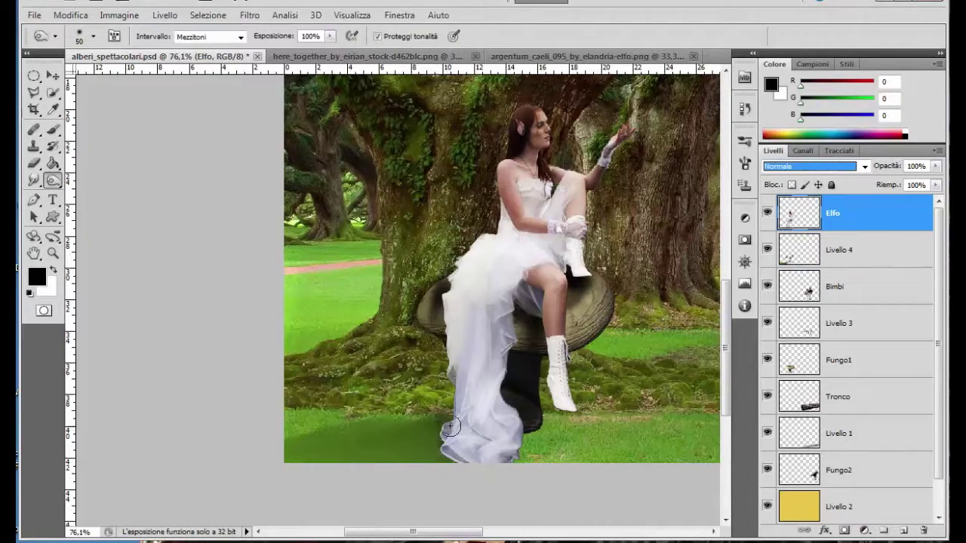
pyautogui.moveTo(445, 427)
pyautogui.mouseDown()
pyautogui.moveTo(460, 452)
pyautogui.moveTo(519, 456)
pyautogui.mouseUp()
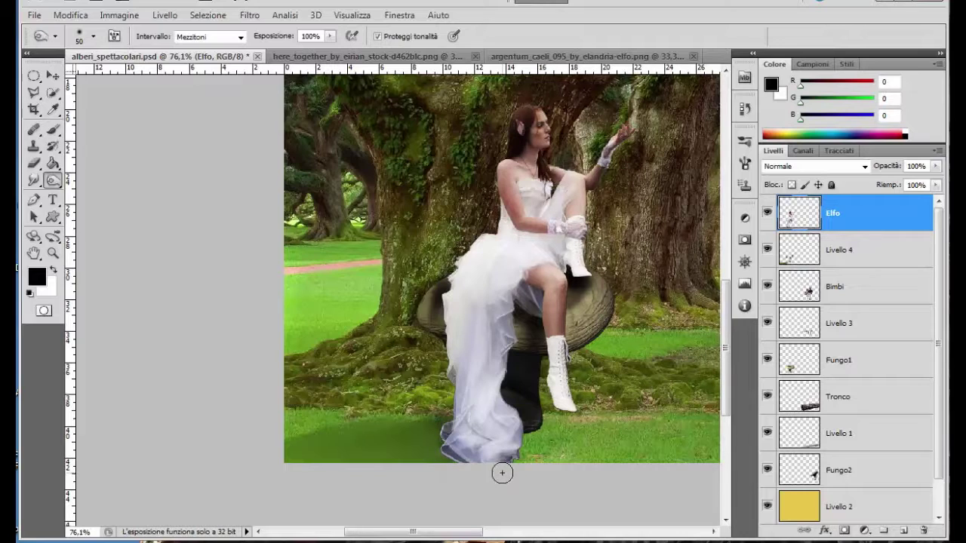
pyautogui.moveTo(447, 453); pyautogui.dragTo(432, 457)
# Lower Burn exposure to 57% and darken the lower part of the dress.
pyautogui.click(330, 36)
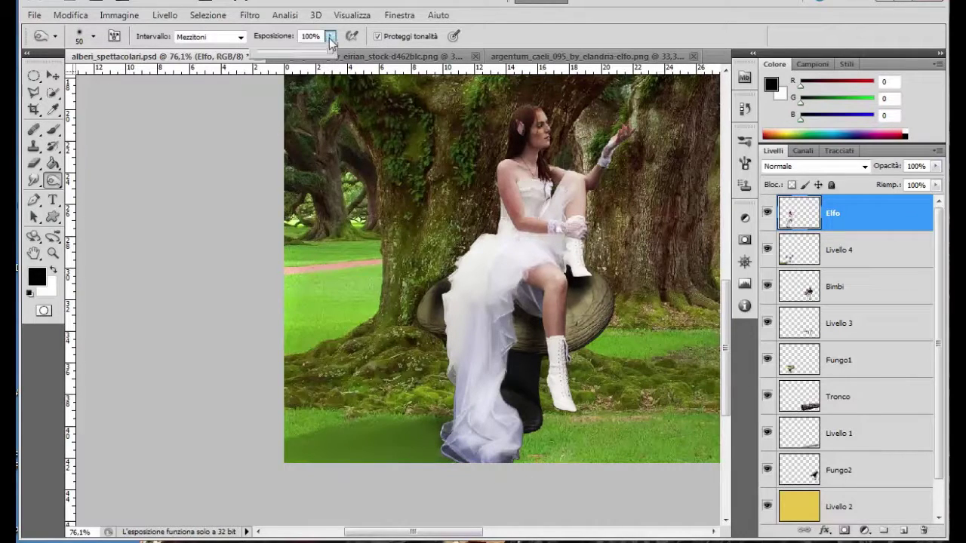
pyautogui.moveTo(330, 51); pyautogui.dragTo(300, 53)
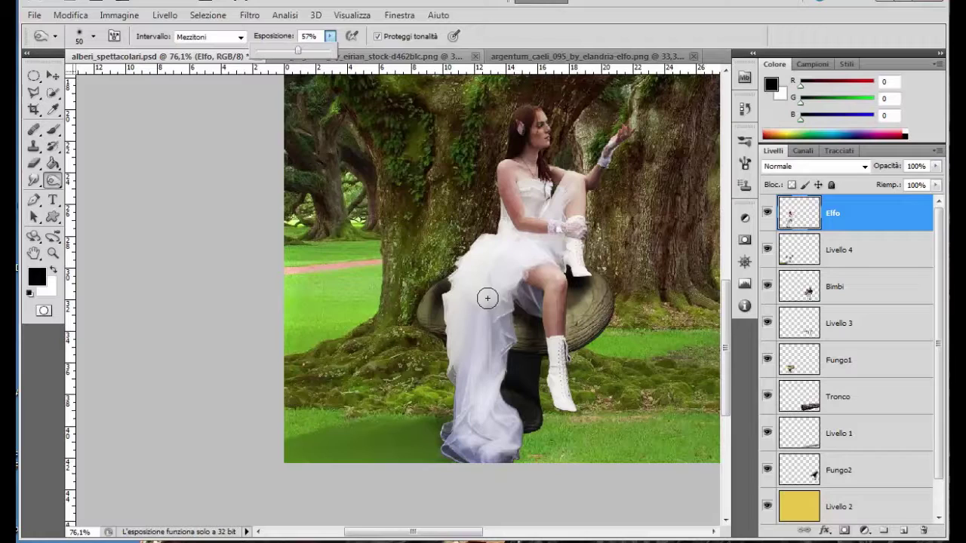
pyautogui.moveTo(532, 288); pyautogui.dragTo(538, 329)
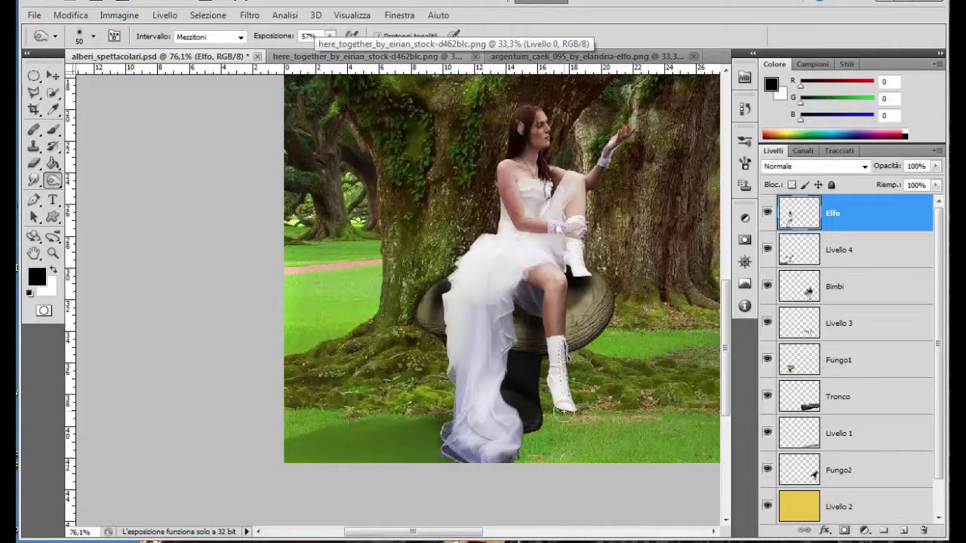
pyautogui.moveTo(528, 281); pyautogui.dragTo(505, 411)
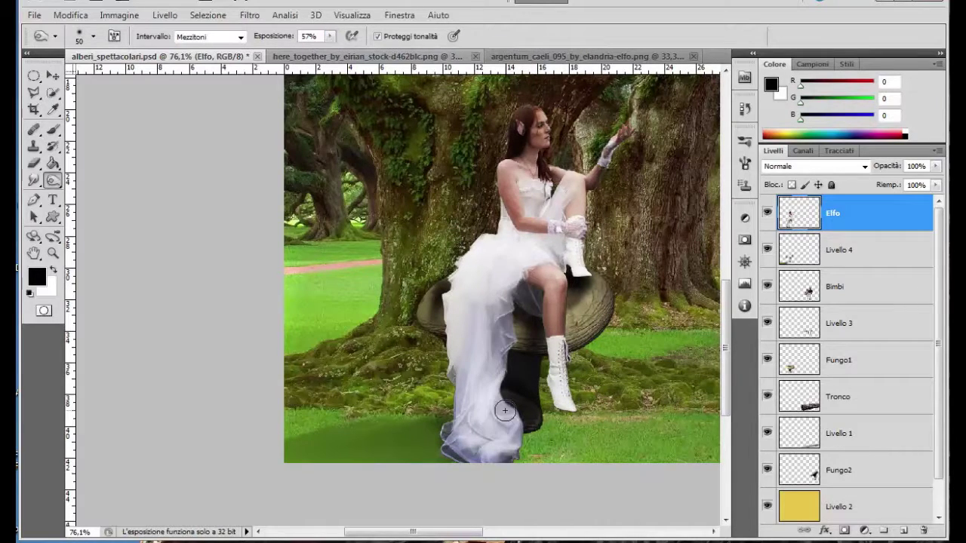
pyautogui.moveTo(549, 230); pyautogui.dragTo(560, 246)
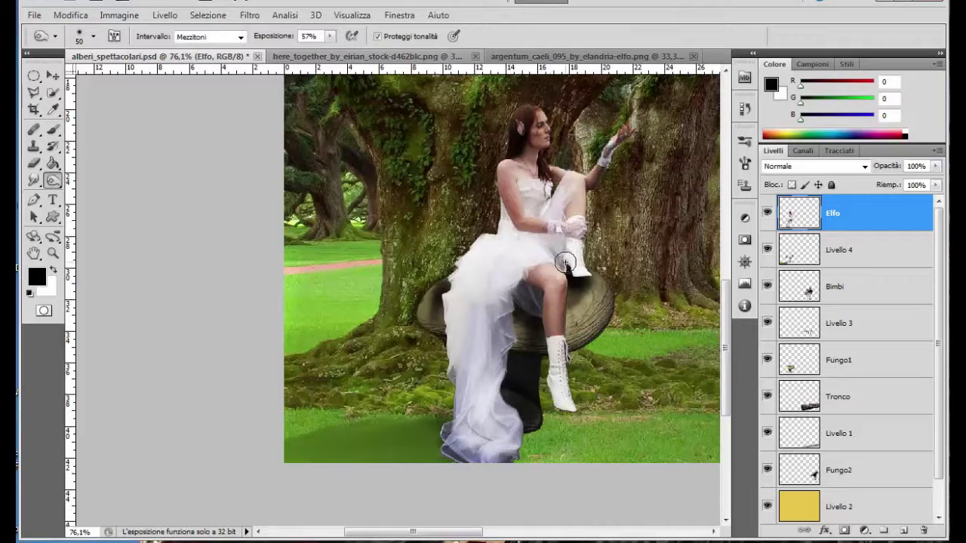
pyautogui.moveTo(483, 242)
pyautogui.mouseDown()
pyautogui.moveTo(483, 310)
pyautogui.moveTo(496, 254)
pyautogui.moveTo(470, 401)
pyautogui.moveTo(515, 438)
pyautogui.mouseUp()
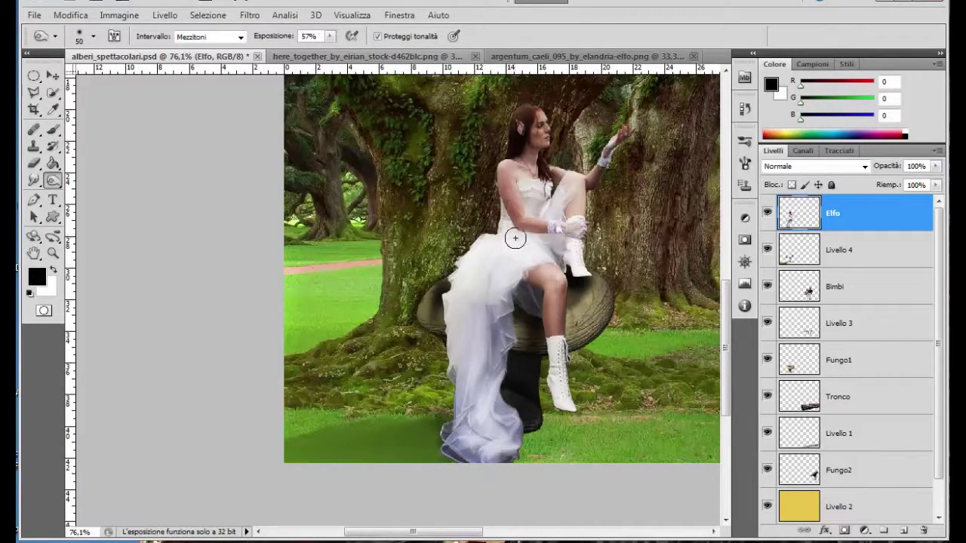
pyautogui.scroll(-2, 481, 214)
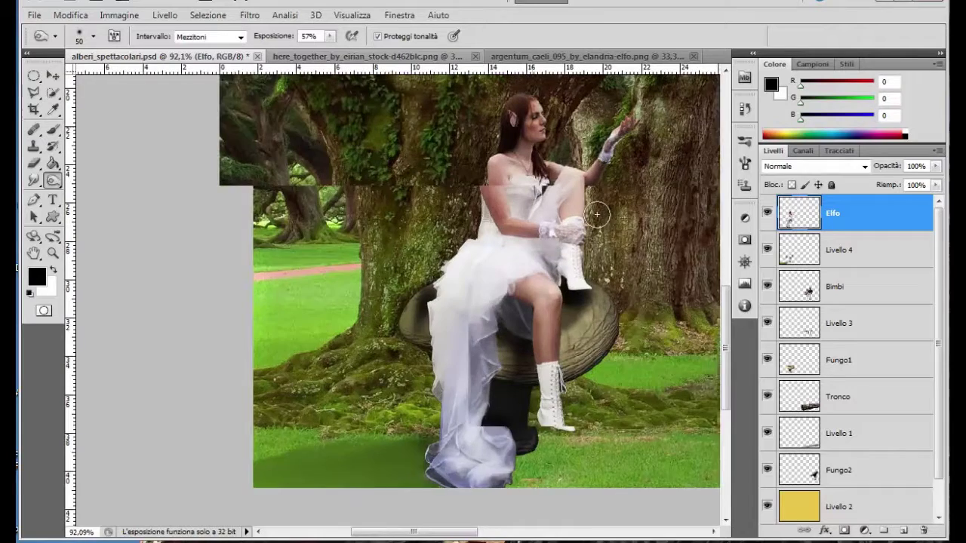
pyautogui.scroll(-2, 497, 203)
# Add a new layer above Livello 2 and set the Gradient tool to Radial.
pyautogui.scroll(1, 511, 293)
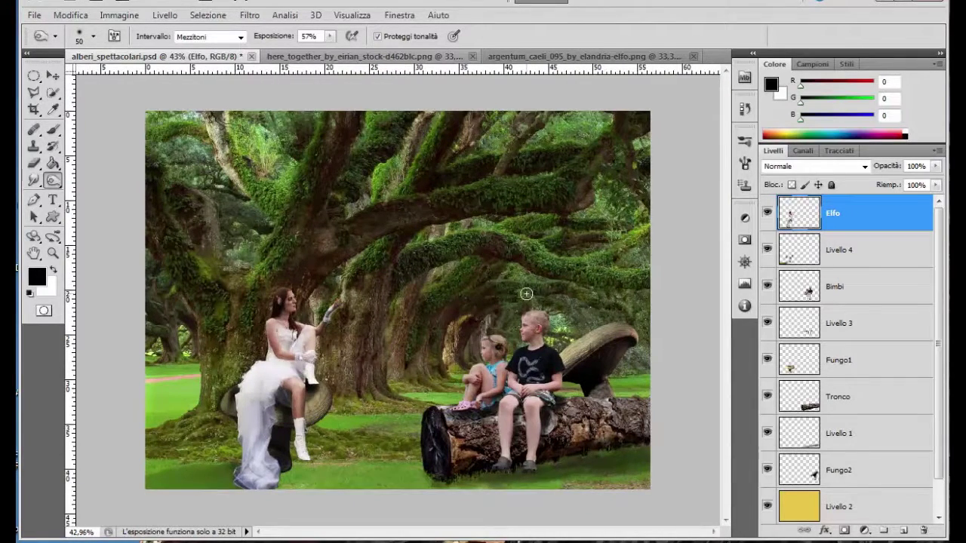
pyautogui.scroll(-1, 523, 294)
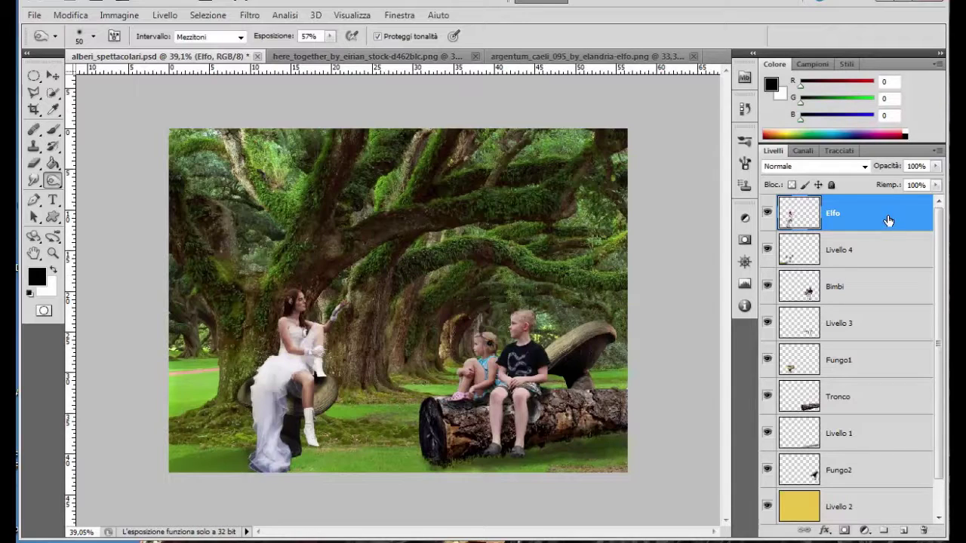
pyautogui.scroll(-2, 875, 487)
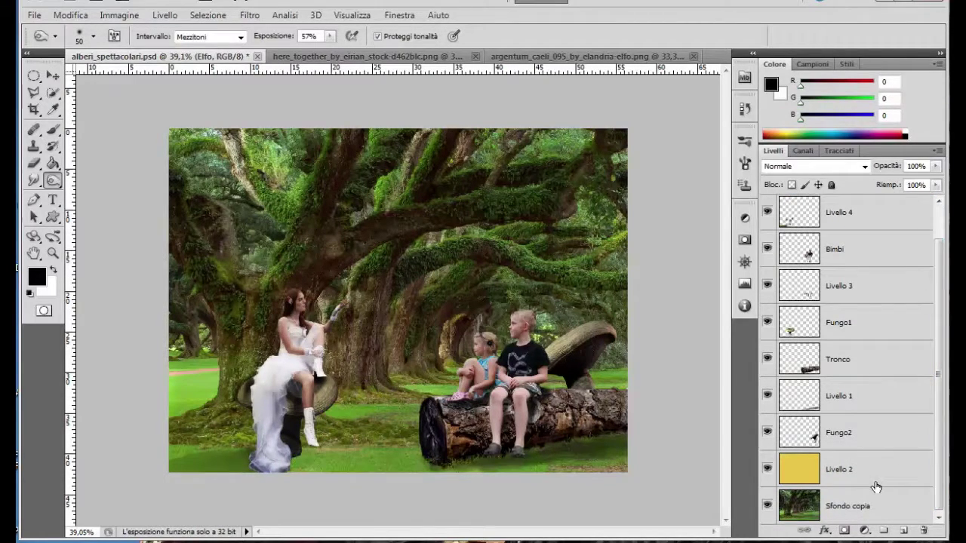
pyautogui.click(887, 475)
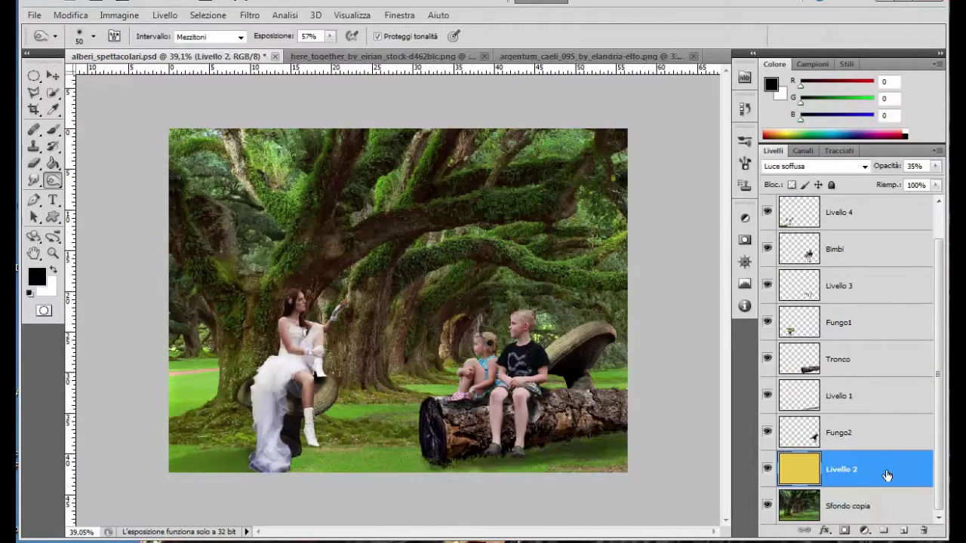
pyautogui.click(902, 532)
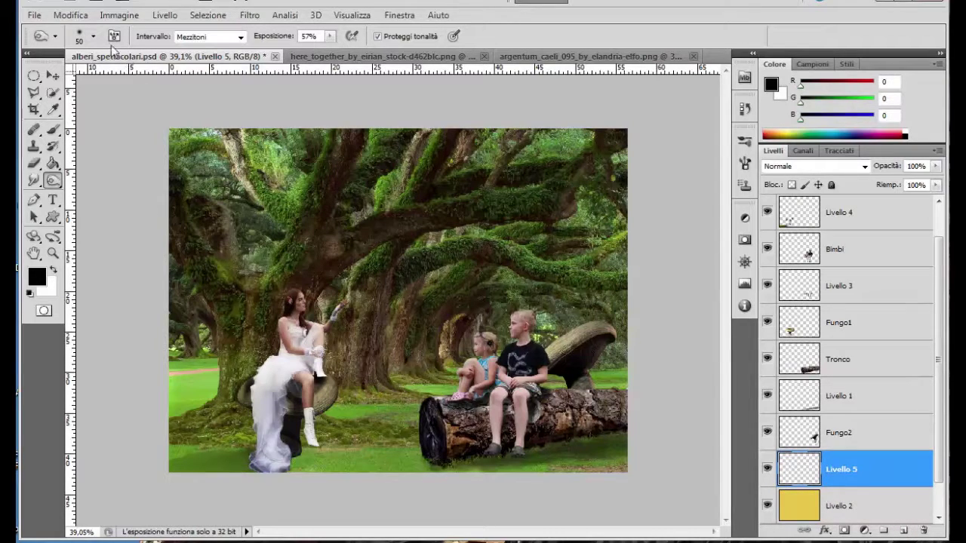
pyautogui.click(53, 163)
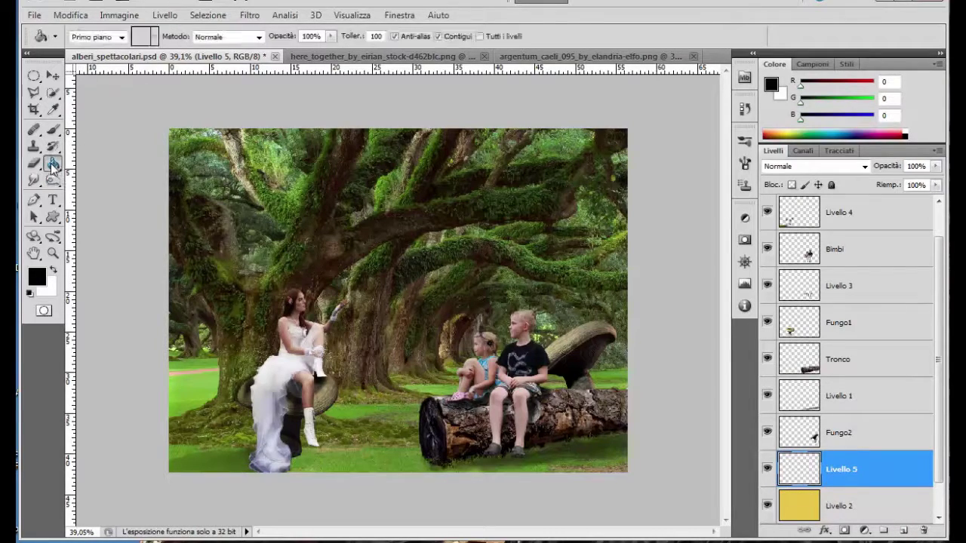
pyautogui.click(96, 167)
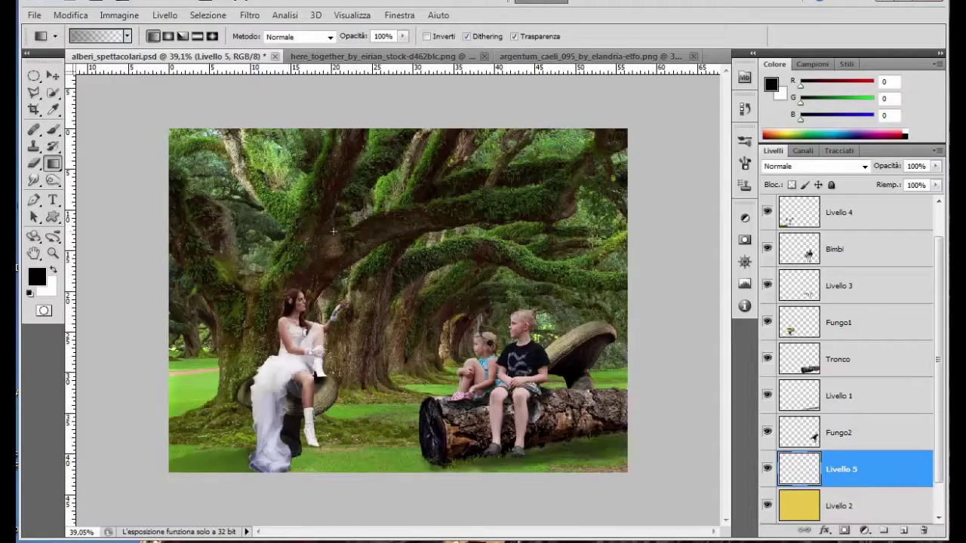
pyautogui.click(169, 38)
# Drag dark gradients in from each corner and the left side to vignette the scene.
pyautogui.moveTo(204, 158); pyautogui.dragTo(380, 297)
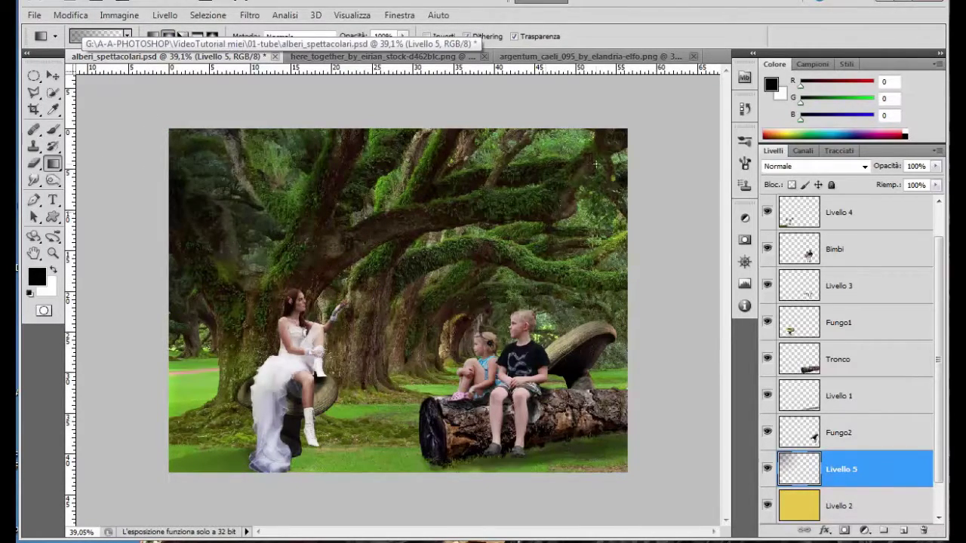
pyautogui.moveTo(620, 134); pyautogui.dragTo(484, 267)
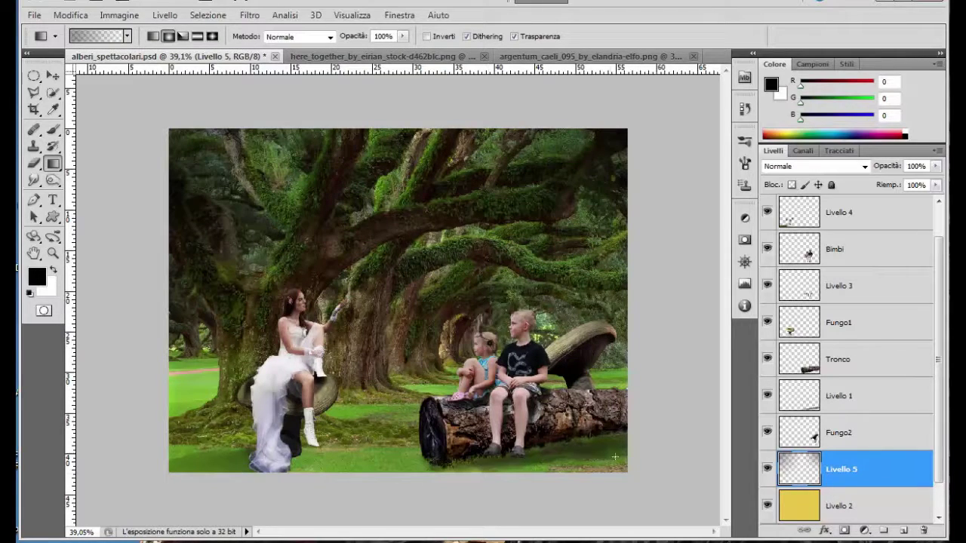
pyautogui.moveTo(620, 466); pyautogui.dragTo(503, 349)
pyautogui.moveTo(255, 391); pyautogui.dragTo(360, 287)
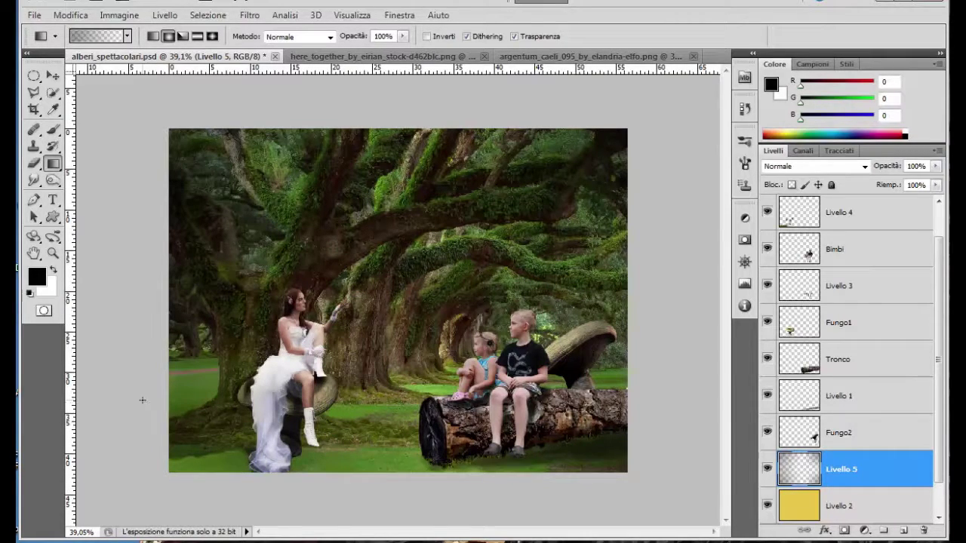
pyautogui.moveTo(229, 354); pyautogui.dragTo(243, 351)
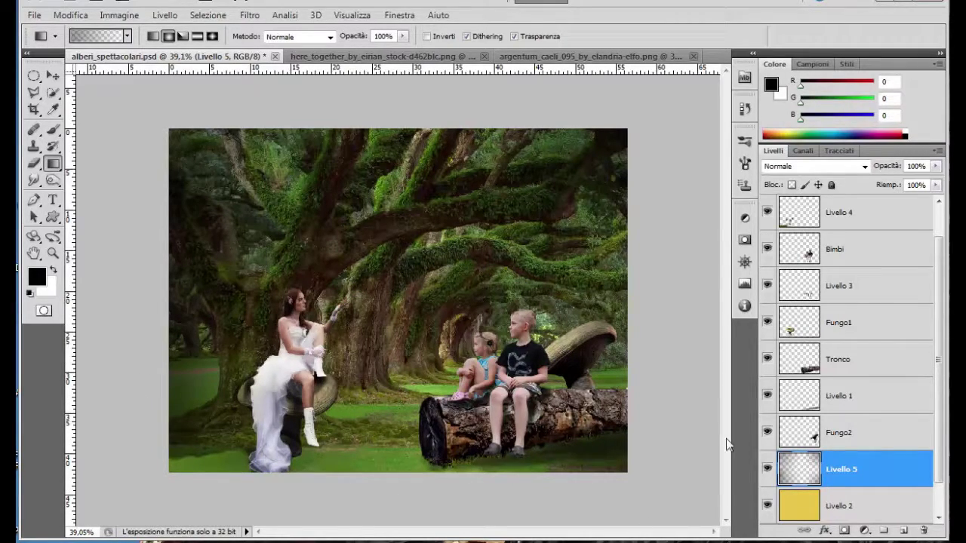
pyautogui.scroll(2, 890, 302)
# Select the Elfo layer and set up the toning tool with an 18 px brush.
pyautogui.click(889, 225)
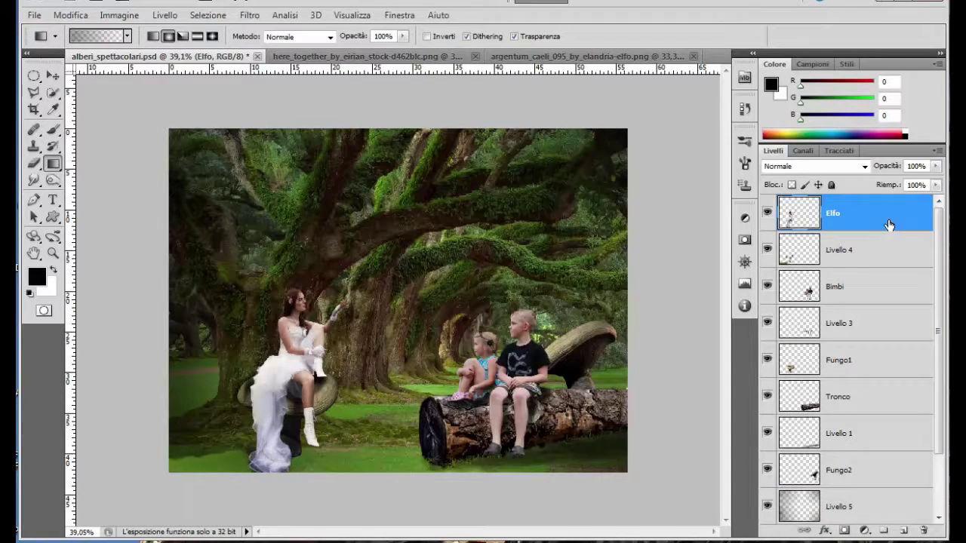
pyautogui.hotkey('ctrl', '+')
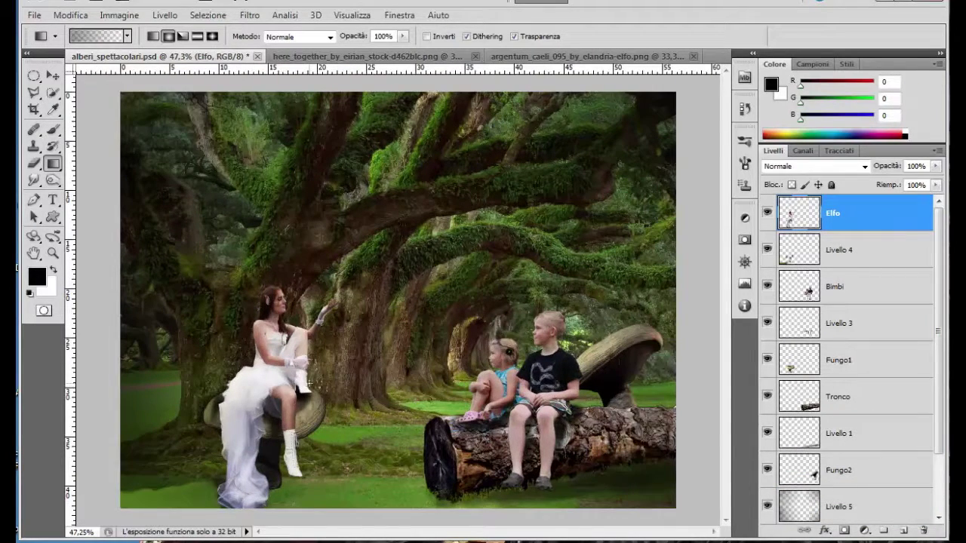
pyautogui.scroll(2, 265, 272)
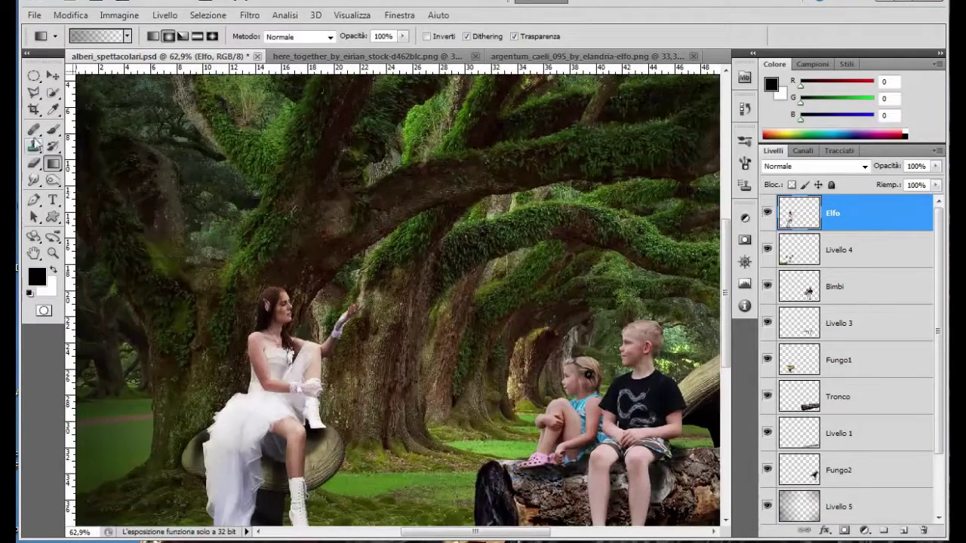
pyautogui.click(52, 182)
pyautogui.rightClick(51, 185)
pyautogui.click(101, 190)
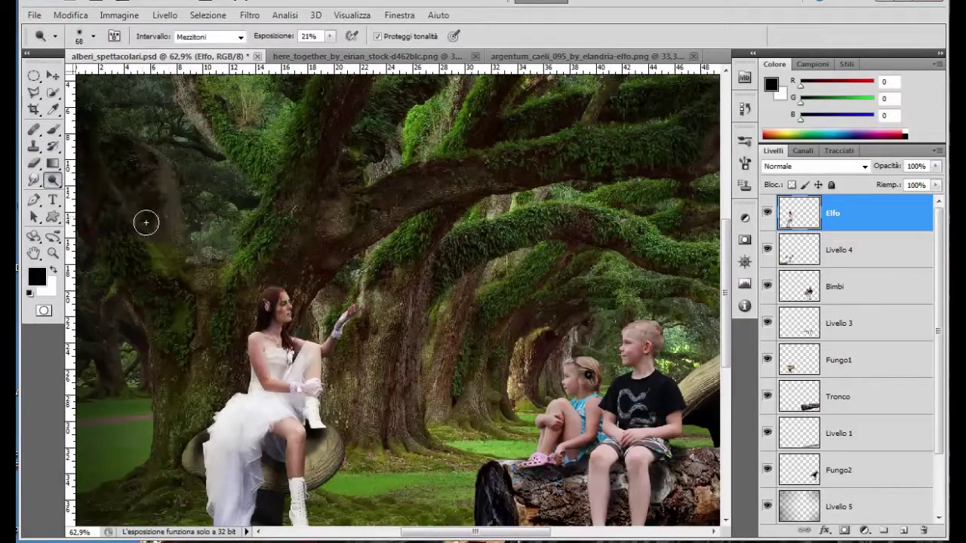
pyautogui.scroll(4, 270, 337)
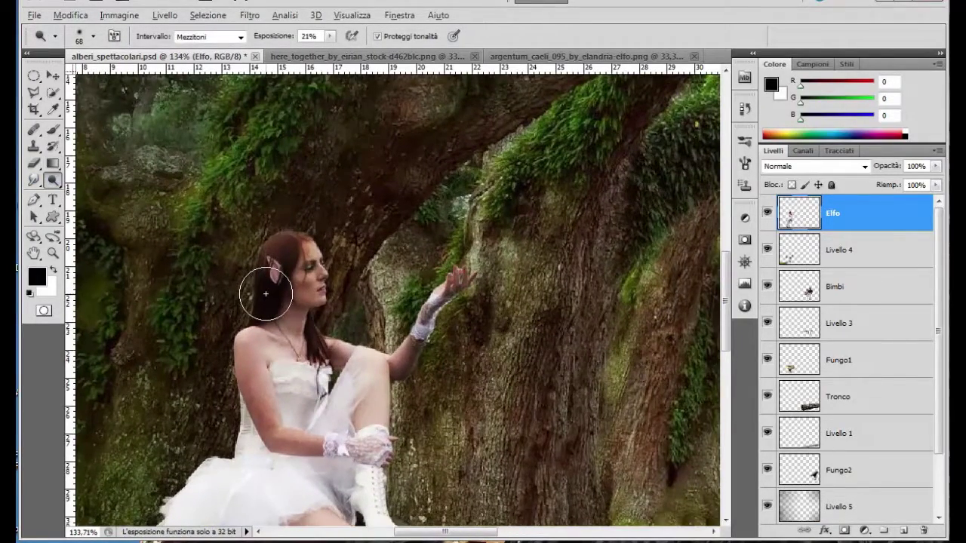
pyautogui.press('[')
pyautogui.press('[')
pyautogui.press('[')
# Burn the elf's face, neck and shoulder, then lightly dodge her face profile.
pyautogui.moveTo(320, 261); pyautogui.dragTo(318, 298)
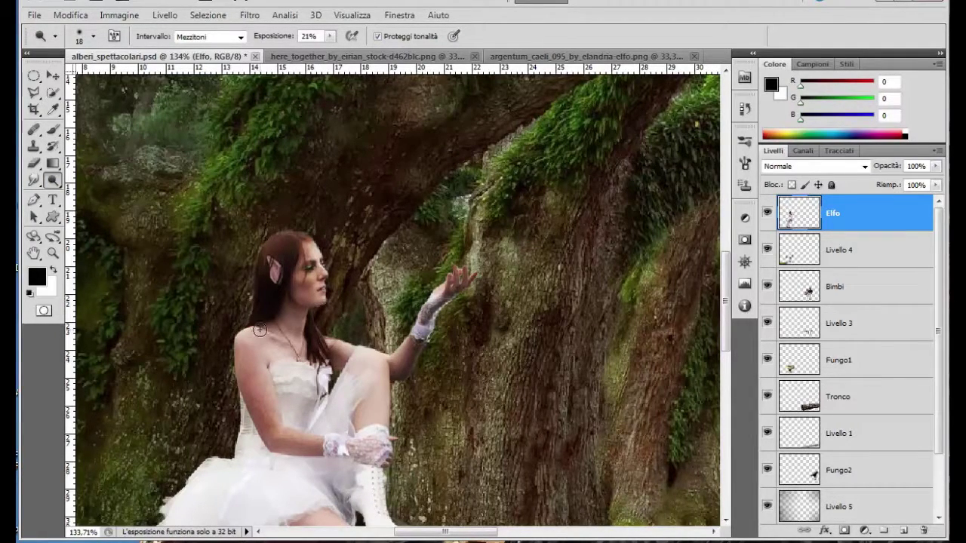
pyautogui.moveTo(259, 329)
pyautogui.mouseDown()
pyautogui.moveTo(254, 338)
pyautogui.moveTo(263, 340)
pyautogui.mouseUp()
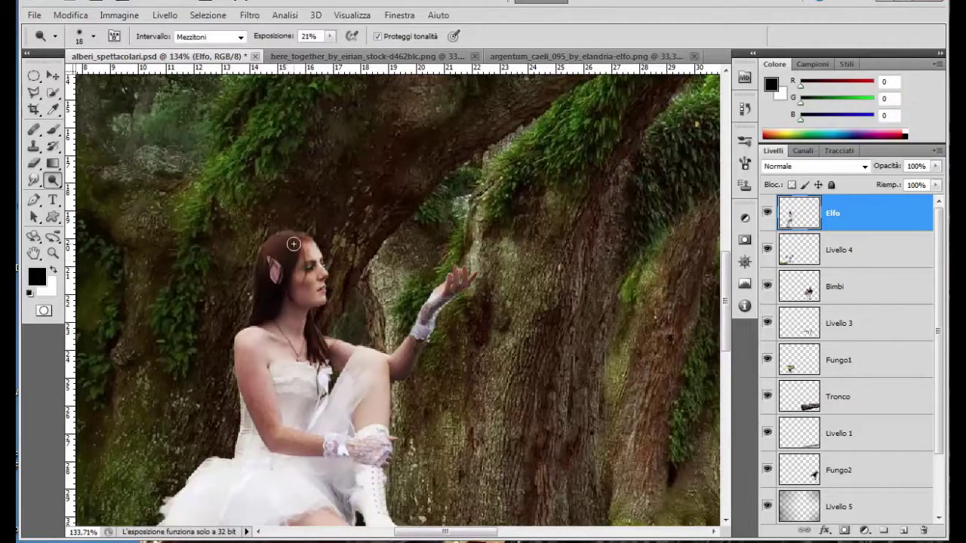
pyautogui.moveTo(316, 267); pyautogui.dragTo(321, 270)
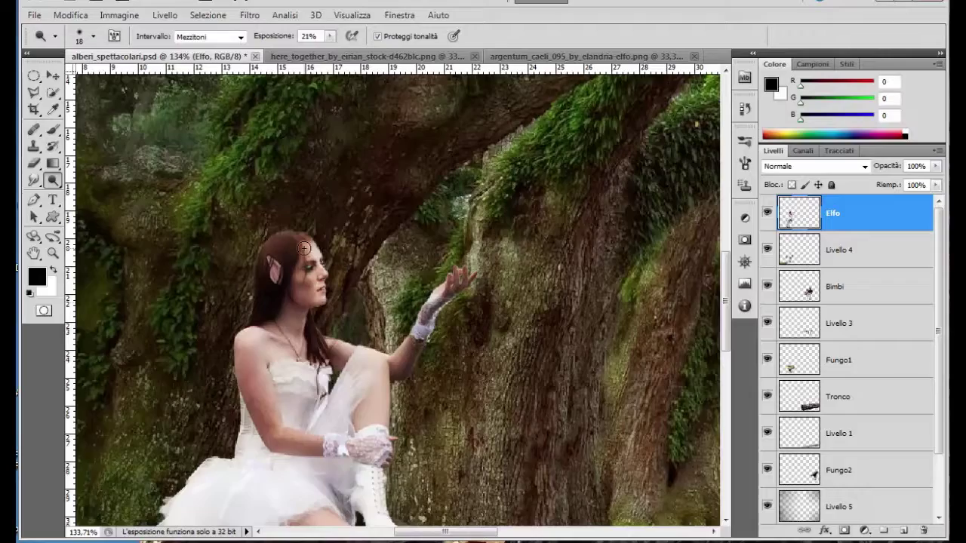
pyautogui.scroll(-5, 367, 403)
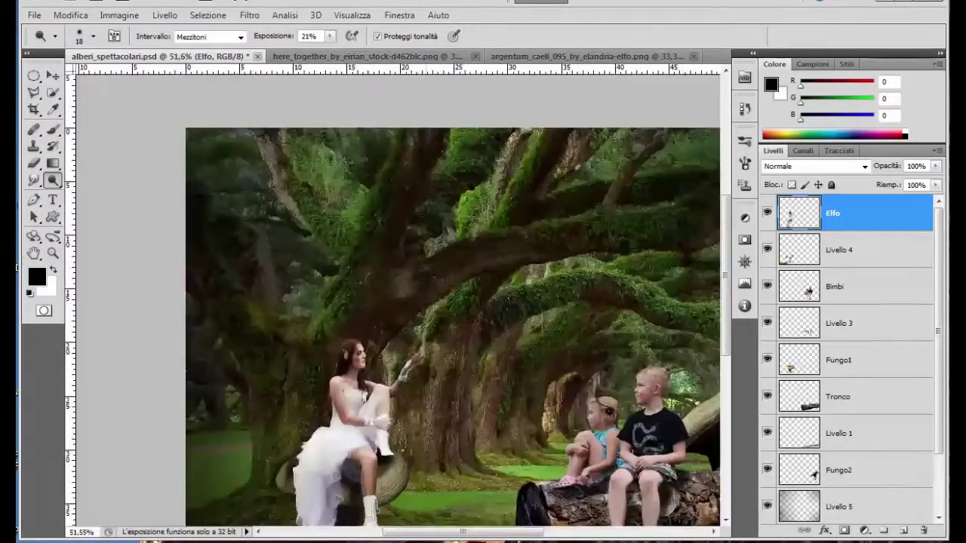
# On the Bimbi layer, dodge the girl's hair, shin, knee and arm.
pyautogui.click(860, 287)
pyautogui.scroll(2, 622, 391)
pyautogui.scroll(1, 622, 391)
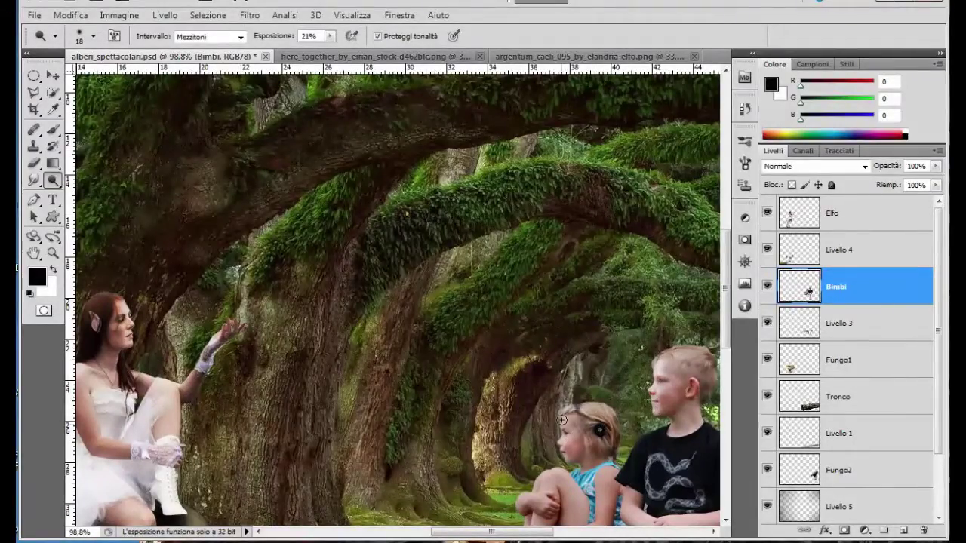
pyautogui.moveTo(562, 411); pyautogui.dragTo(571, 407)
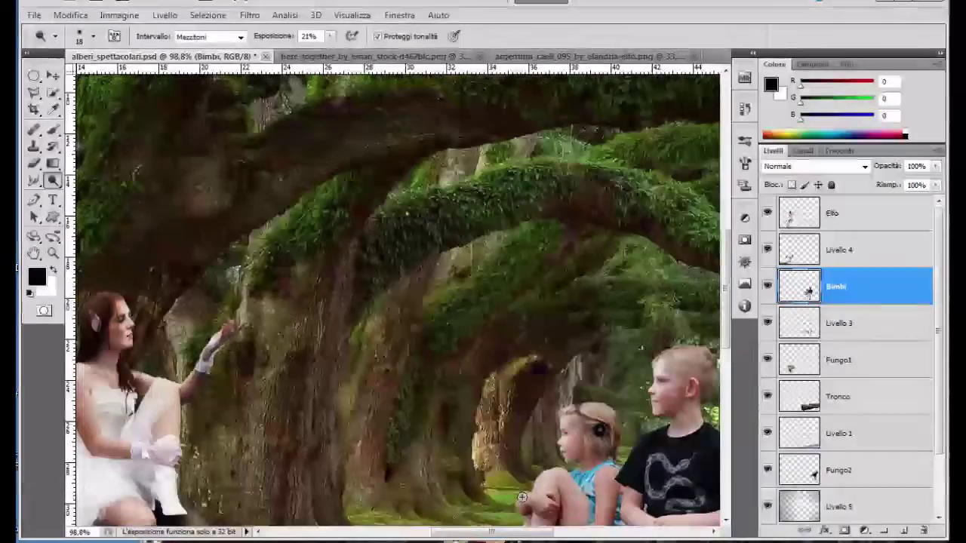
pyautogui.scroll(1, 539, 492)
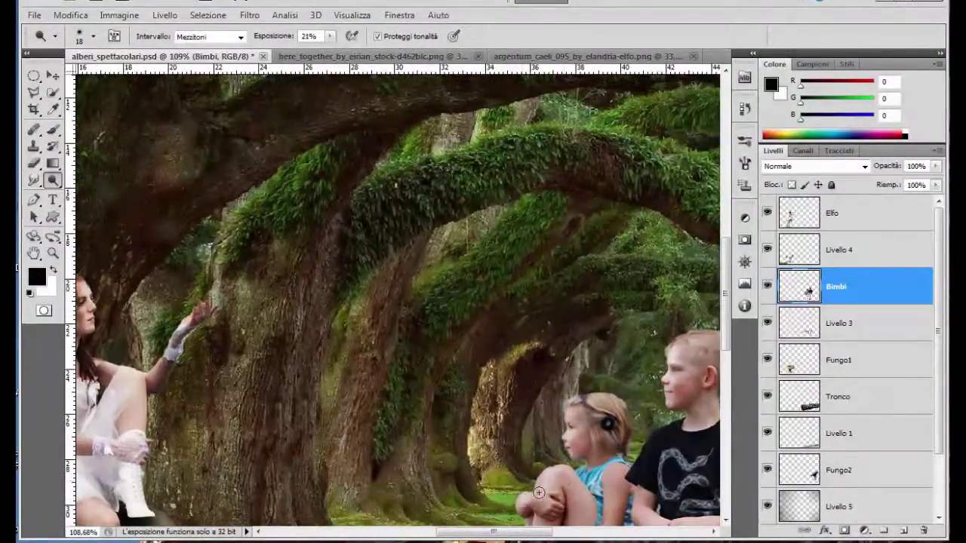
pyautogui.scroll(2, 539, 453)
pyautogui.scroll(1, 539, 393)
pyautogui.scroll(1, 540, 362)
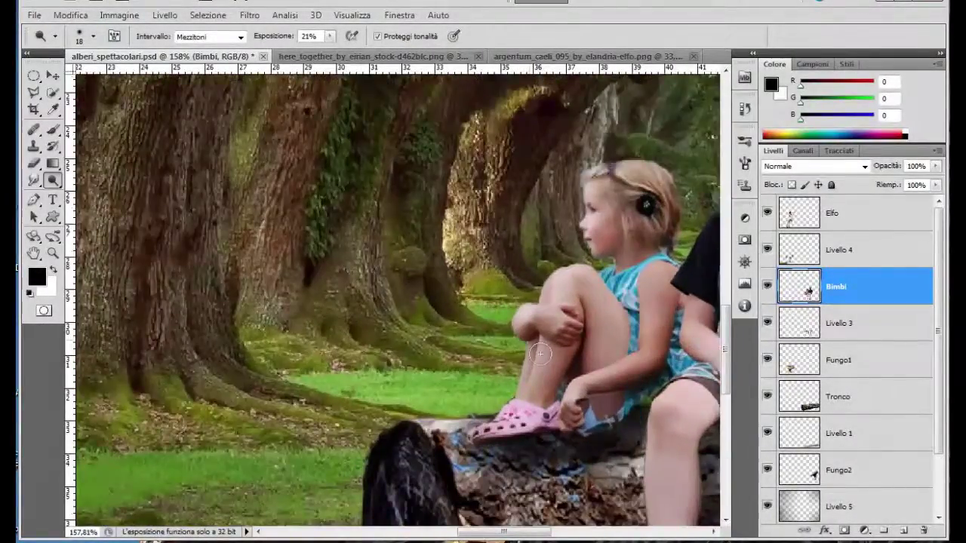
pyautogui.scroll(3, 540, 353)
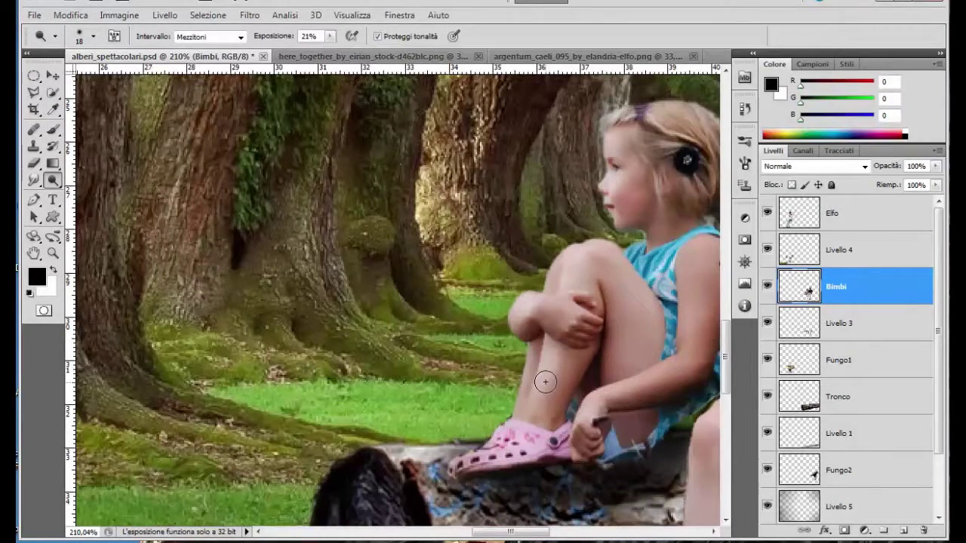
pyautogui.moveTo(550, 352); pyautogui.dragTo(545, 366)
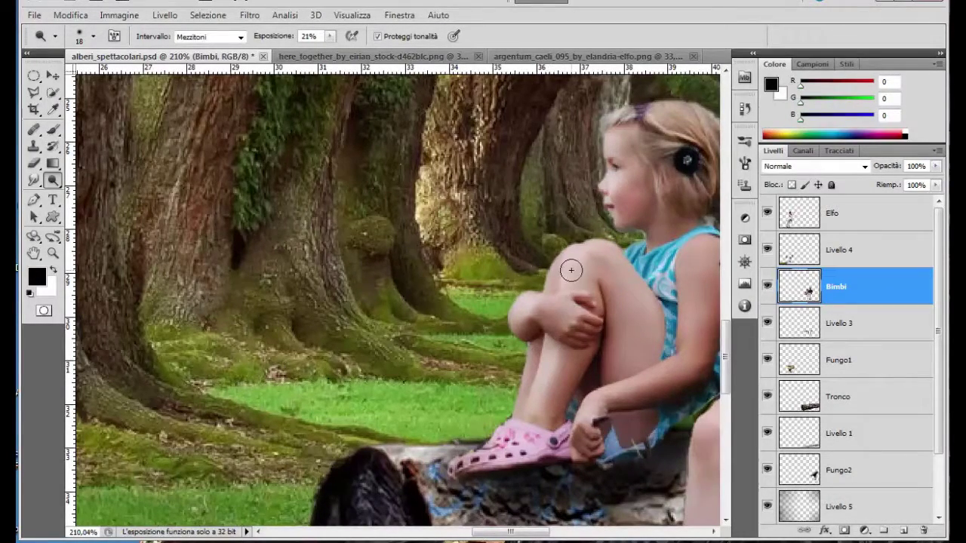
pyautogui.moveTo(572, 269); pyautogui.dragTo(622, 272)
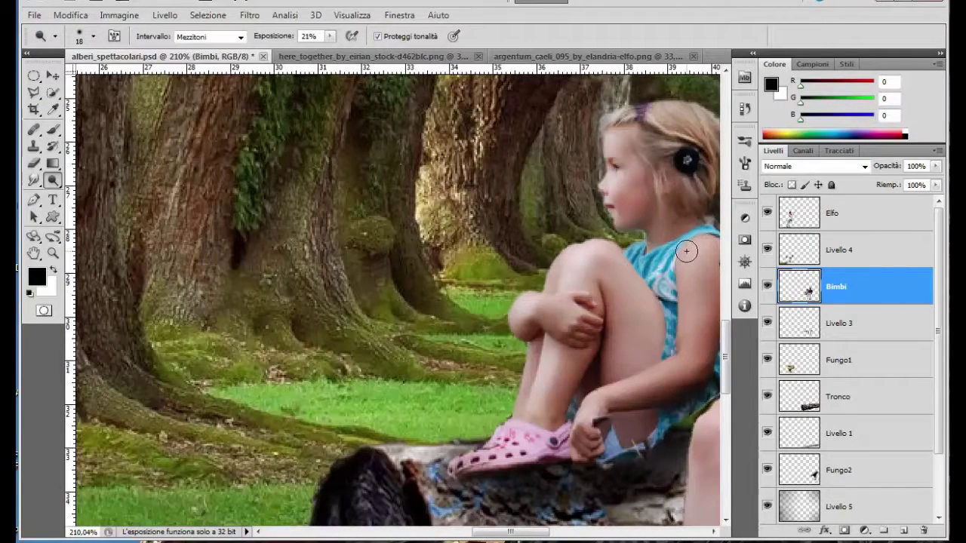
pyautogui.moveTo(686, 250)
pyautogui.mouseDown()
pyautogui.moveTo(694, 246)
pyautogui.moveTo(694, 291)
pyautogui.moveTo(666, 367)
pyautogui.mouseUp()
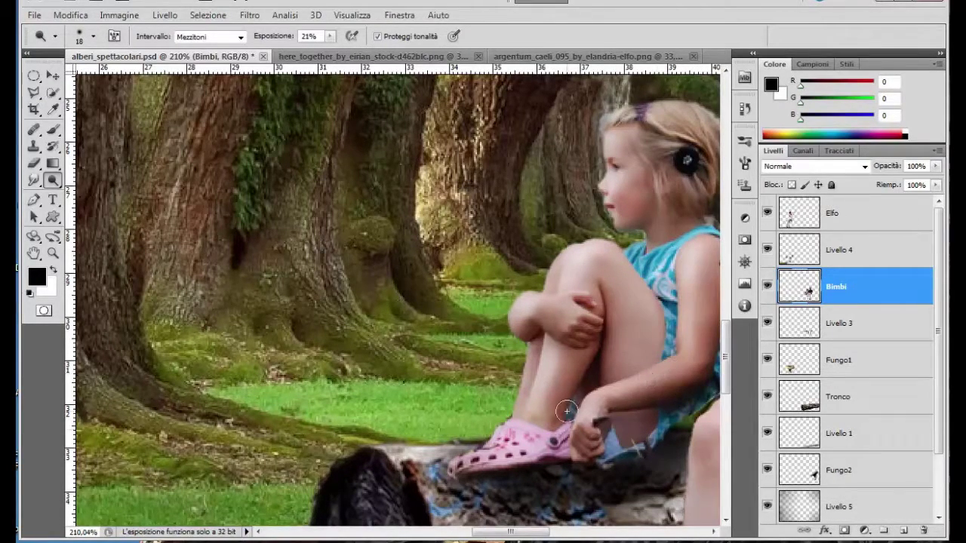
# Dodge the boy's knees, legs and shins to lighten them.
pyautogui.moveTo(494, 531); pyautogui.dragTo(523, 531)
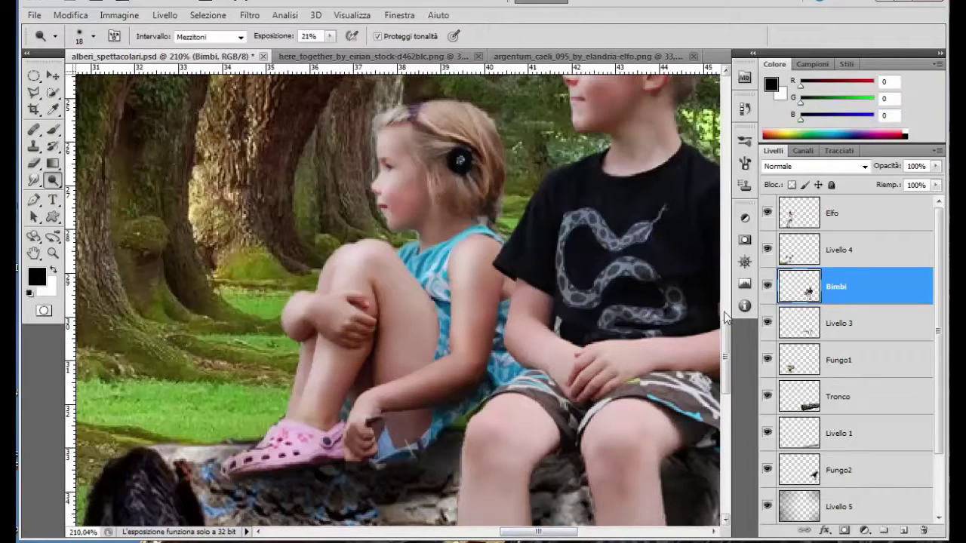
pyautogui.moveTo(728, 336); pyautogui.dragTo(728, 357)
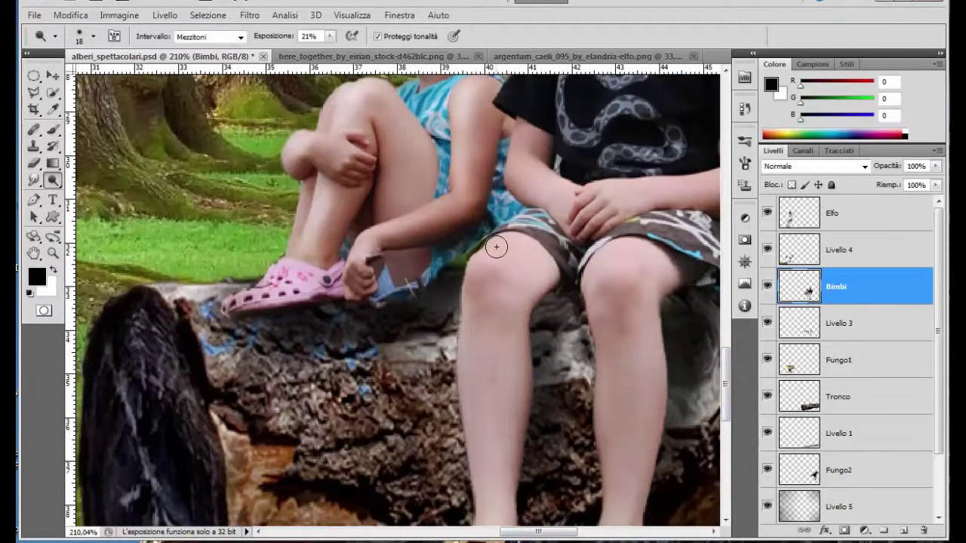
pyautogui.moveTo(503, 242)
pyautogui.mouseDown()
pyautogui.moveTo(478, 258)
pyautogui.moveTo(501, 243)
pyautogui.moveTo(481, 272)
pyautogui.mouseUp()
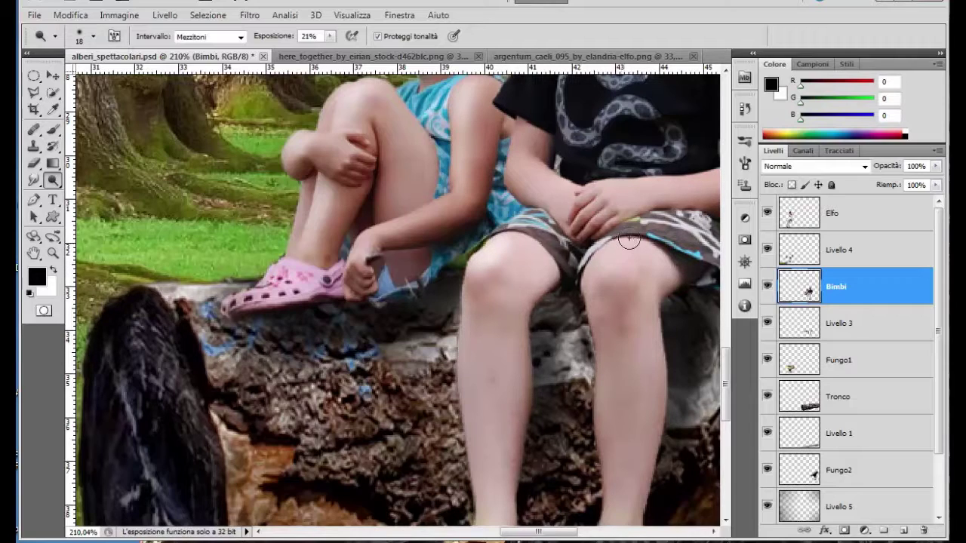
pyautogui.moveTo(606, 262)
pyautogui.mouseDown()
pyautogui.moveTo(599, 280)
pyautogui.moveTo(621, 280)
pyautogui.mouseUp()
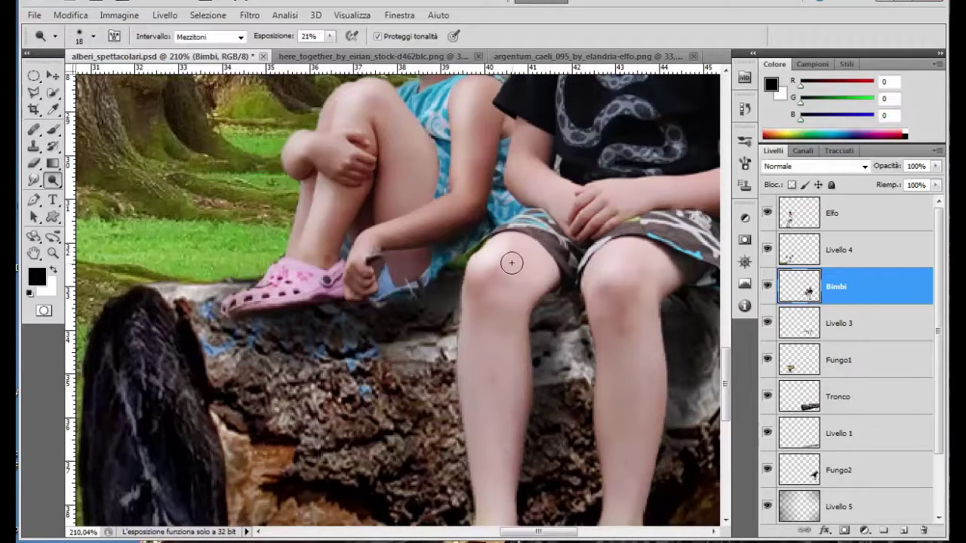
pyautogui.moveTo(485, 255); pyautogui.dragTo(463, 339)
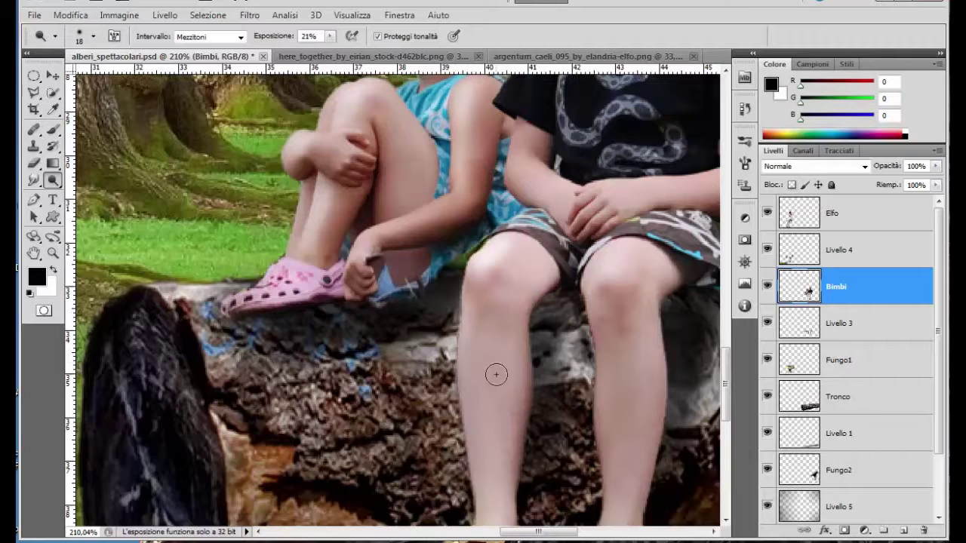
pyautogui.moveTo(493, 372); pyautogui.dragTo(465, 373)
pyautogui.moveTo(476, 330); pyautogui.dragTo(479, 269)
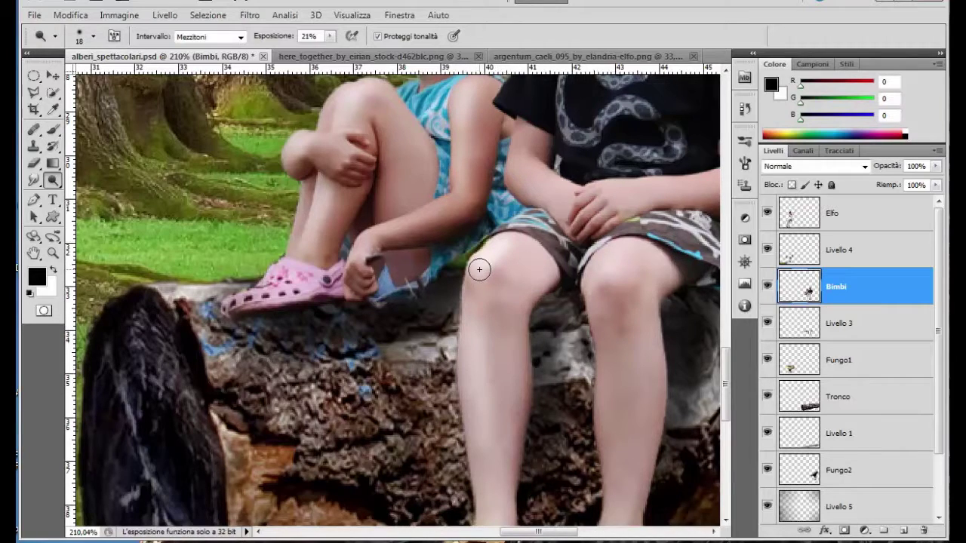
pyautogui.moveTo(593, 286)
pyautogui.mouseDown()
pyautogui.moveTo(610, 352)
pyautogui.moveTo(605, 330)
pyautogui.moveTo(611, 502)
pyautogui.mouseUp()
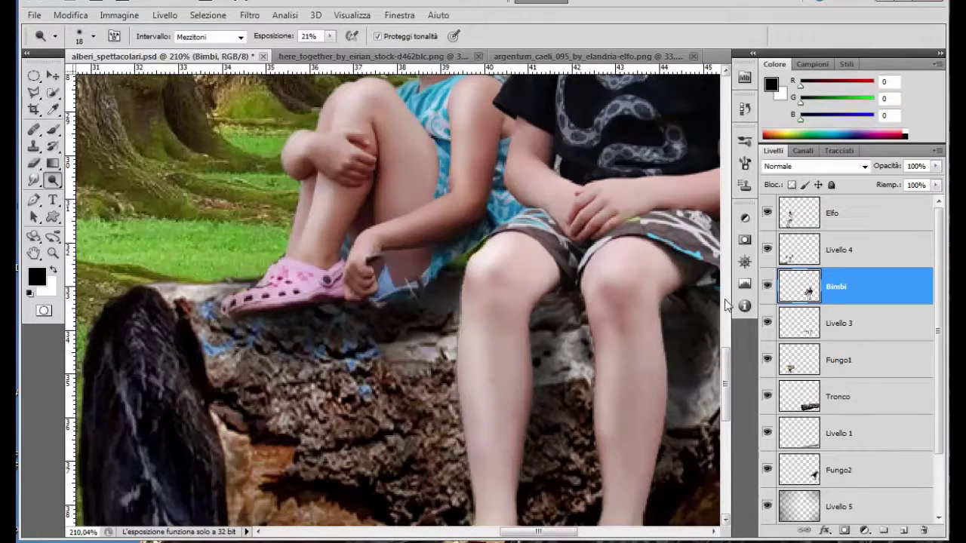
pyautogui.scroll(-3, 678, 362)
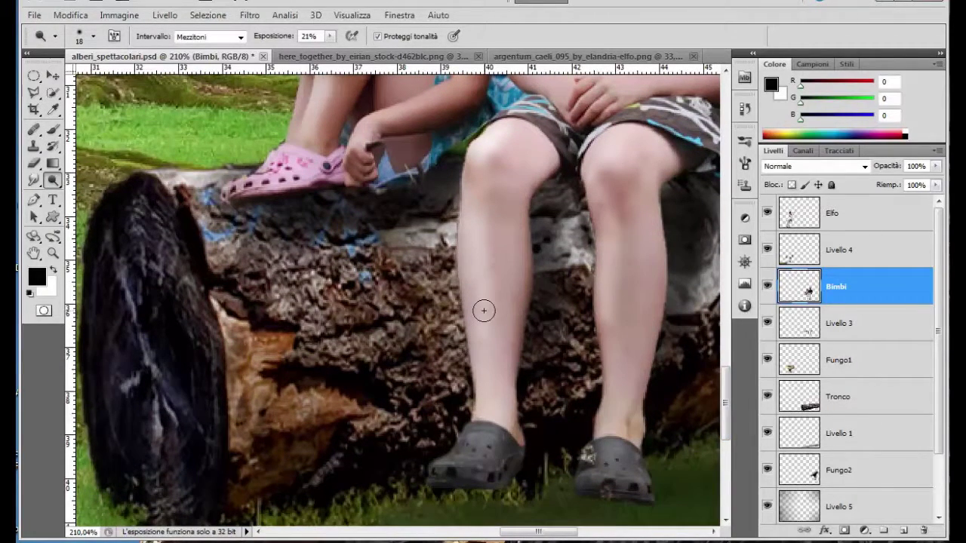
pyautogui.moveTo(612, 243); pyautogui.dragTo(602, 390)
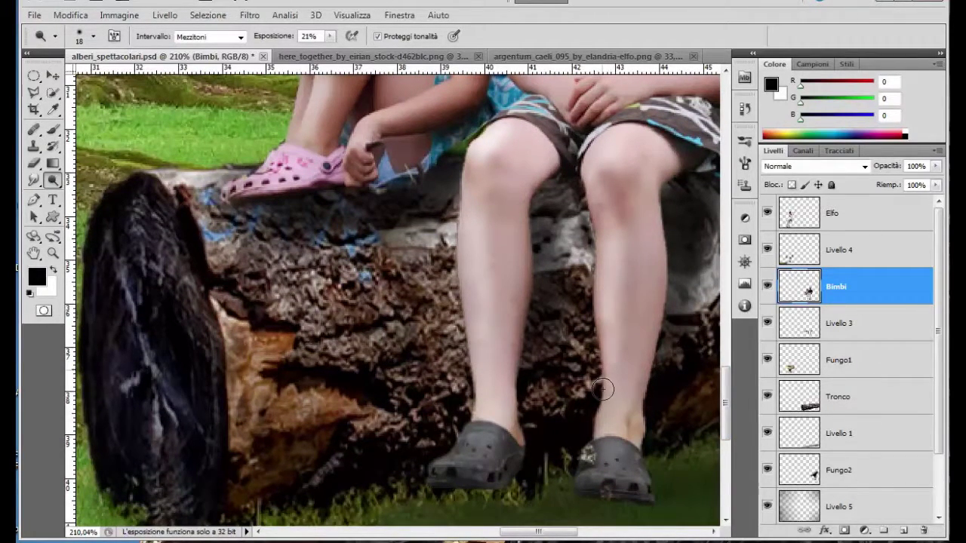
pyautogui.scroll(-2, 384, 267)
pyautogui.scroll(-2, 383, 266)
# Toggle the children layer and both mushroom layers off and on to check them.
pyautogui.scroll(-2, 384, 266)
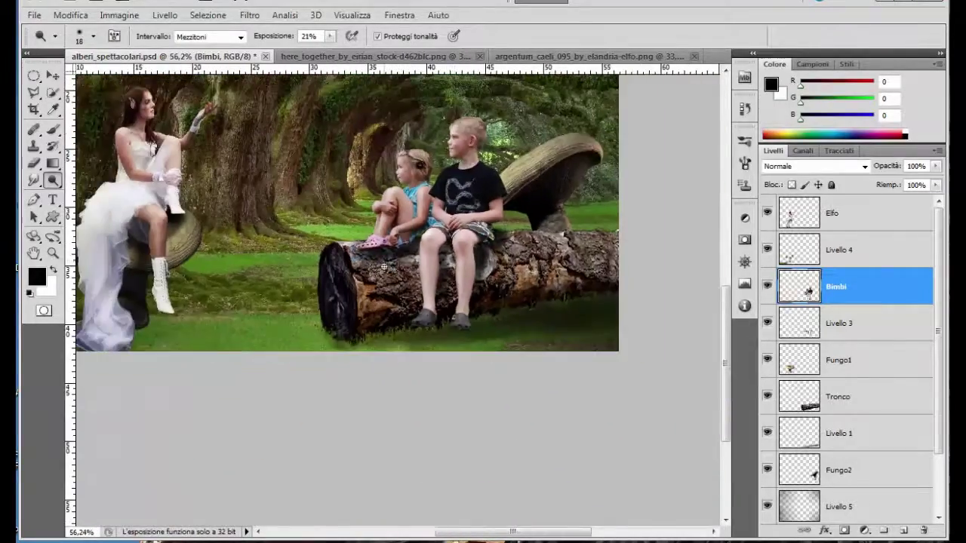
pyautogui.scroll(-1, 384, 267)
pyautogui.scroll(-1, 384, 266)
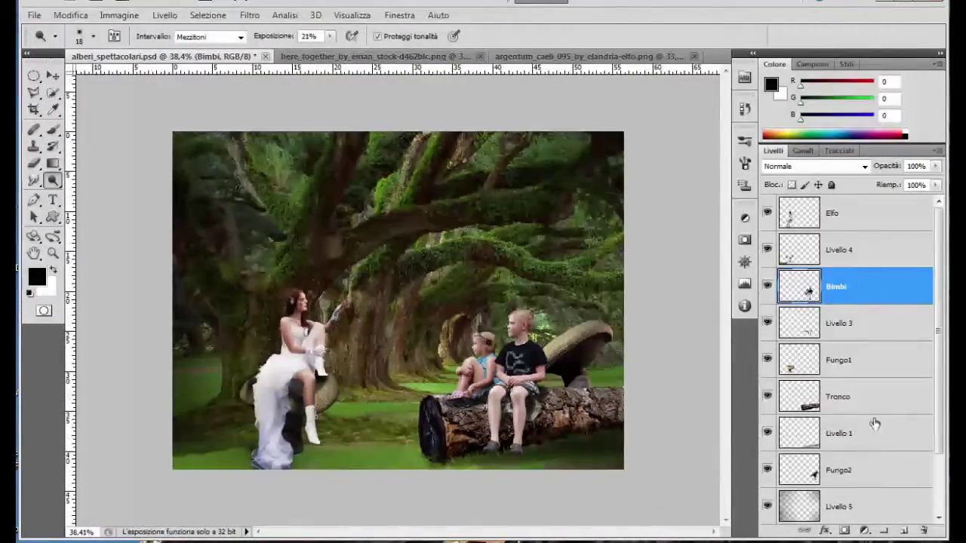
pyautogui.click(768, 288)
pyautogui.click(767, 287)
pyautogui.click(767, 470)
pyautogui.click(767, 470)
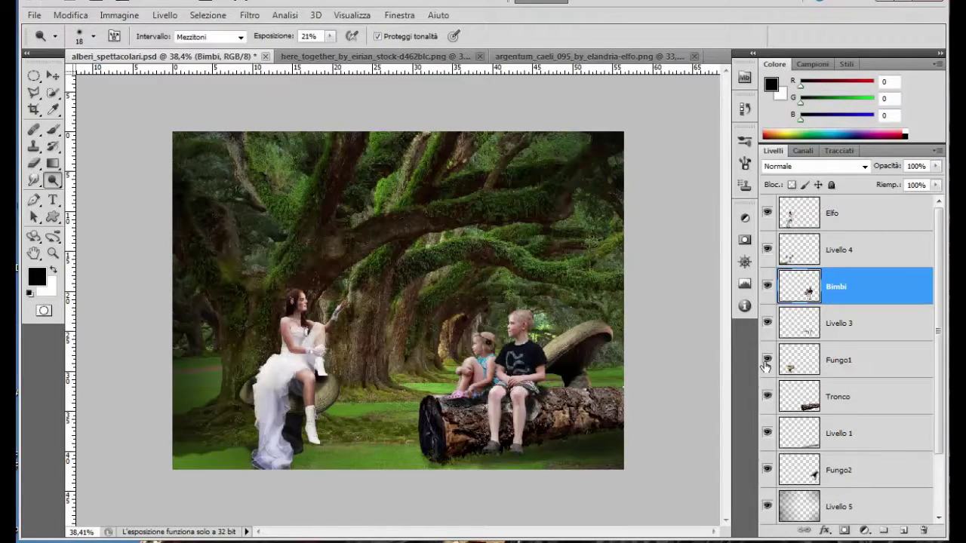
pyautogui.click(767, 361)
pyautogui.click(767, 362)
# Add a new empty layer, Livello 6, placed beneath Fungo1.
pyautogui.click(871, 367)
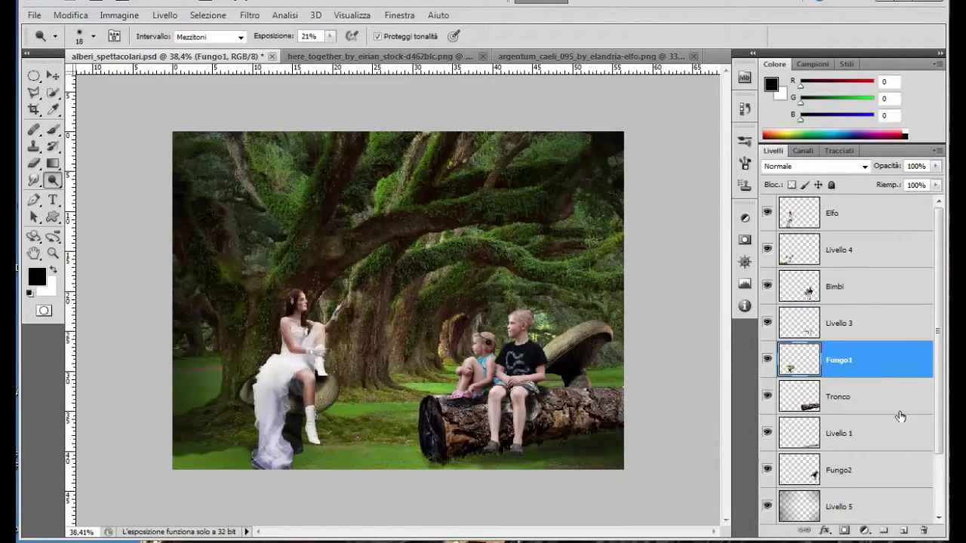
pyautogui.click(906, 531)
pyautogui.moveTo(893, 364); pyautogui.dragTo(883, 411)
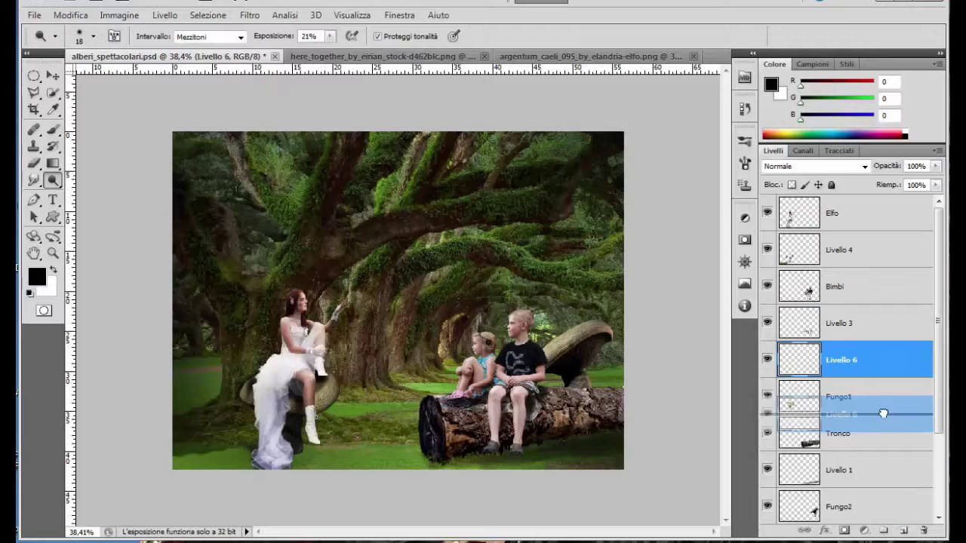
pyautogui.scroll(3, 347, 369)
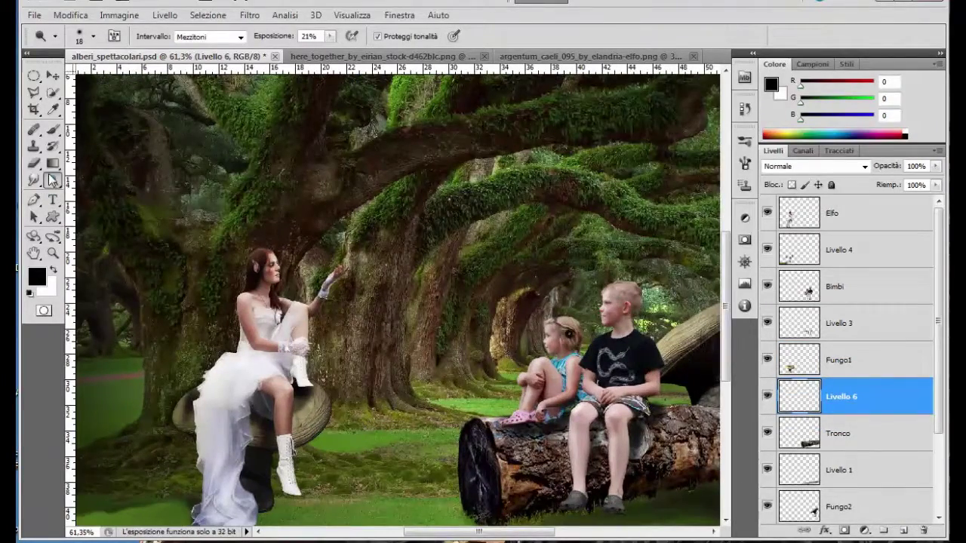
# Paint soft black shadows at the mushroom stem's base and on the grass beside the dress, using a 24% brush.
pyautogui.click(53, 131)
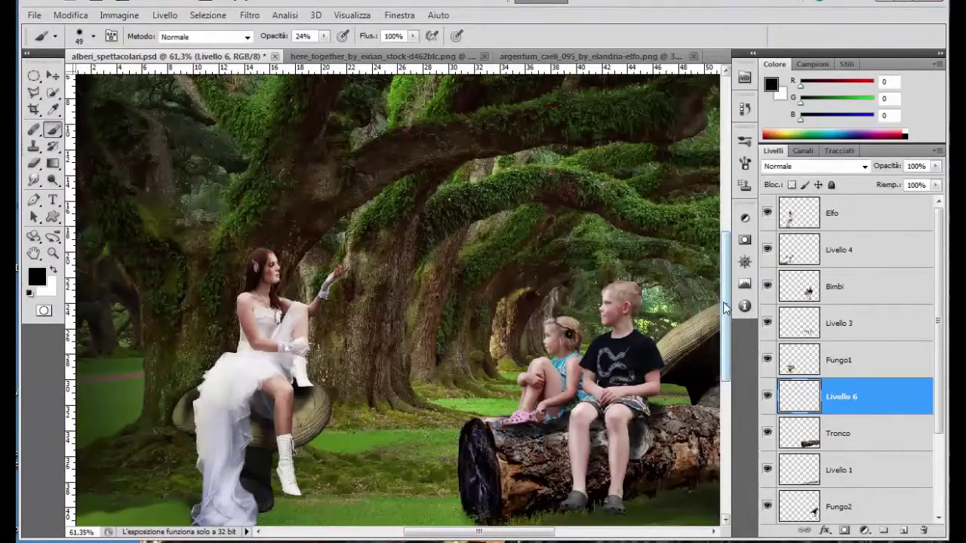
pyautogui.moveTo(724, 315); pyautogui.dragTo(724, 367)
pyautogui.moveTo(253, 350)
pyautogui.mouseDown()
pyautogui.moveTo(269, 339)
pyautogui.moveTo(245, 364)
pyautogui.moveTo(168, 349)
pyautogui.moveTo(210, 332)
pyautogui.moveTo(181, 334)
pyautogui.moveTo(272, 350)
pyautogui.moveTo(300, 370)
pyautogui.moveTo(281, 380)
pyautogui.mouseUp()
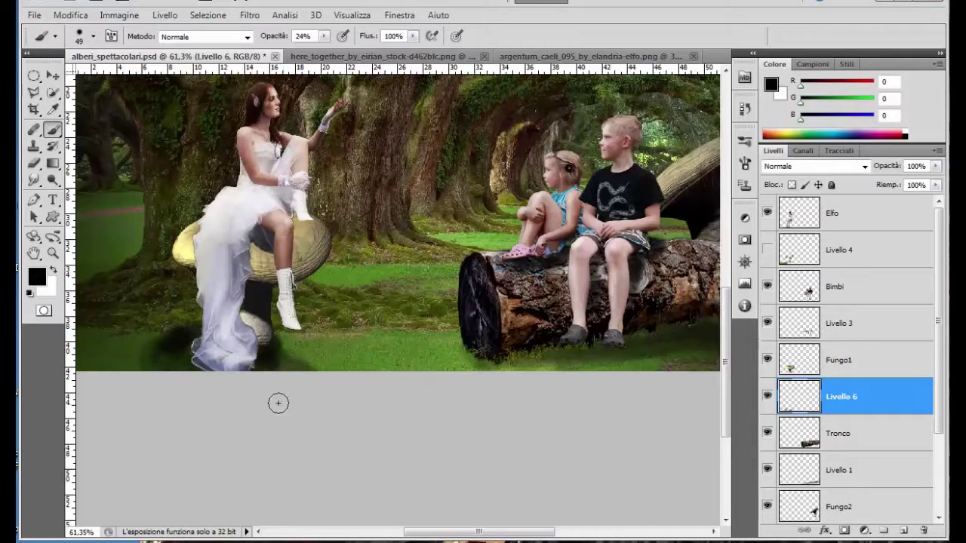
pyautogui.scroll(-2, 278, 402)
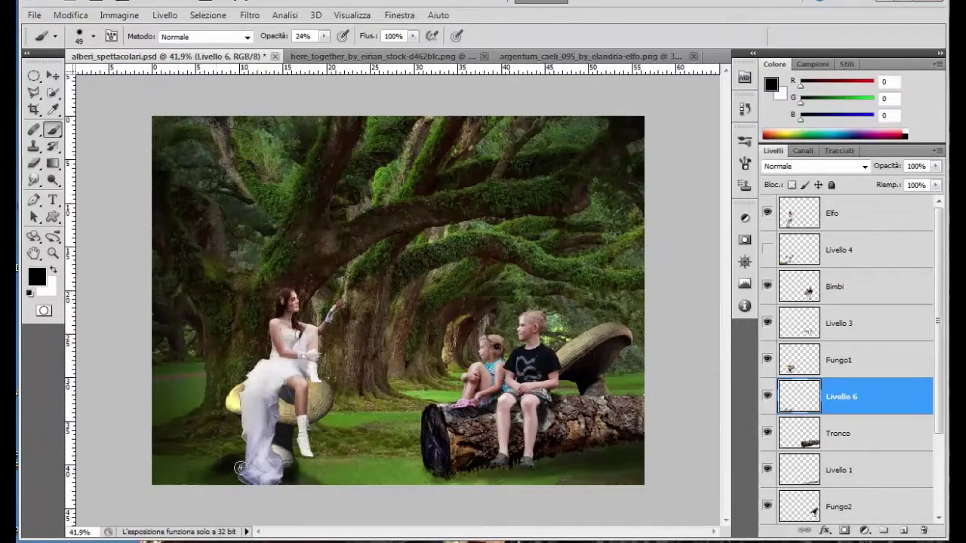
pyautogui.moveTo(240, 468)
pyautogui.mouseDown()
pyautogui.moveTo(211, 463)
pyautogui.moveTo(190, 487)
pyautogui.mouseUp()
pyautogui.click(902, 215)
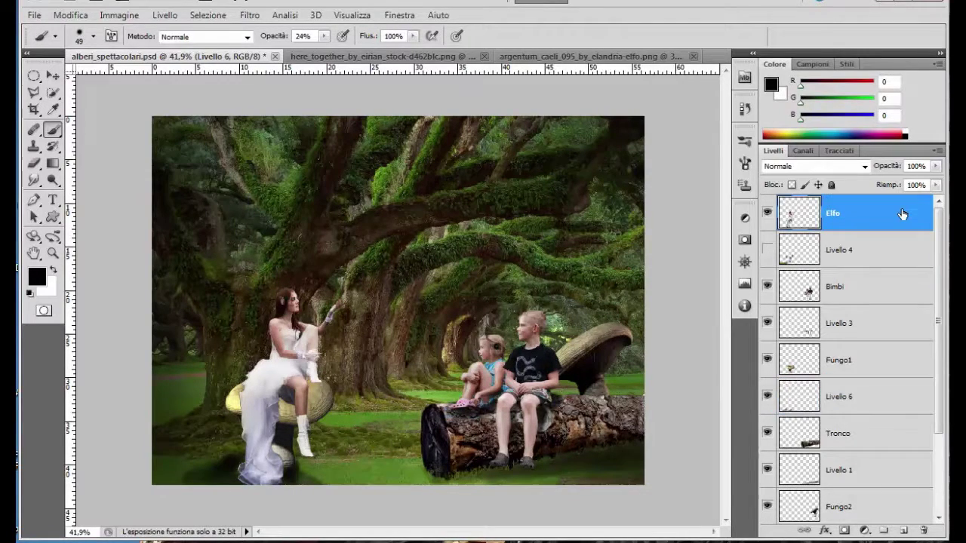
# Show Livello 4 and erase part of the shadow left of the dress hem.
pyautogui.click(903, 249)
pyautogui.click(766, 250)
pyautogui.press('e')
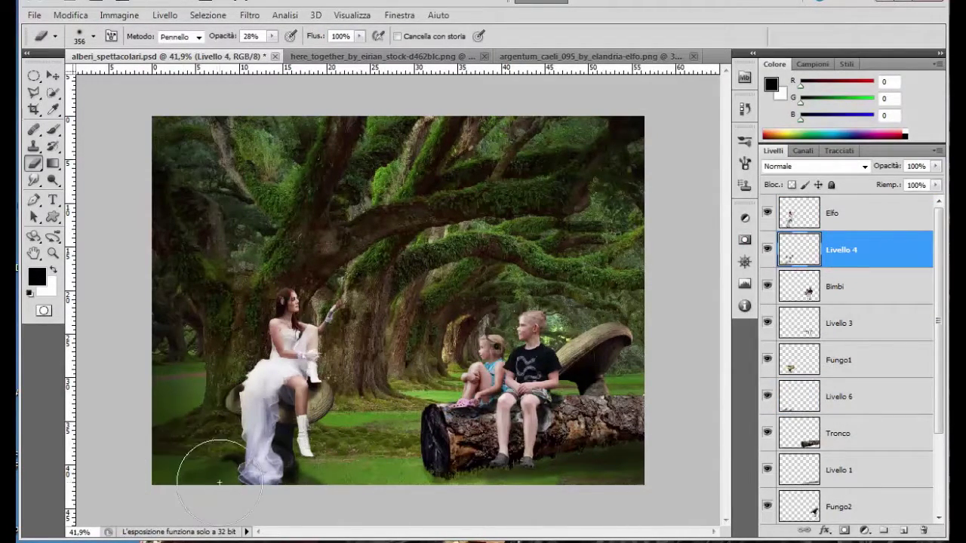
pyautogui.moveTo(218, 481)
pyautogui.mouseDown()
pyautogui.moveTo(200, 460)
pyautogui.moveTo(226, 462)
pyautogui.mouseUp()
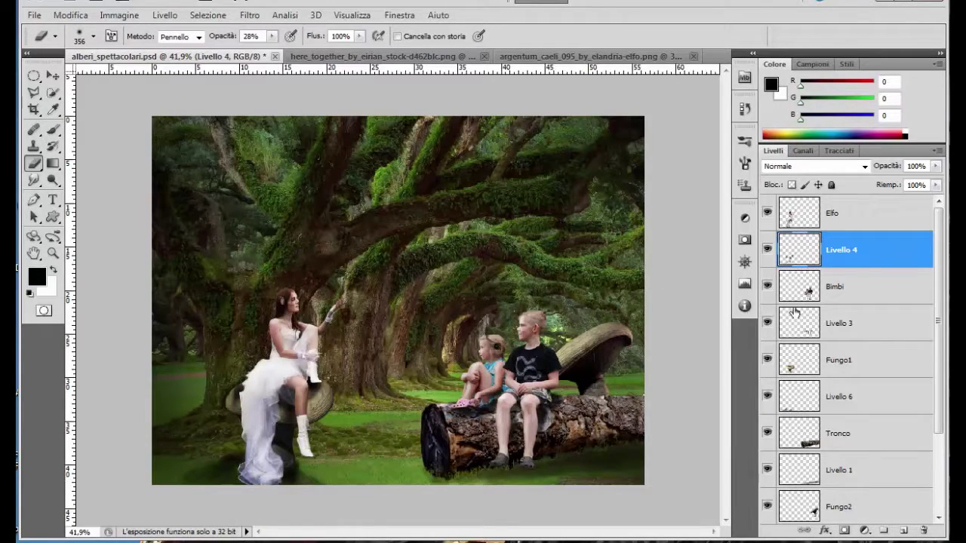
# Add new layer Livello 7 and set the brush colour to bright yellow.
pyautogui.click(903, 532)
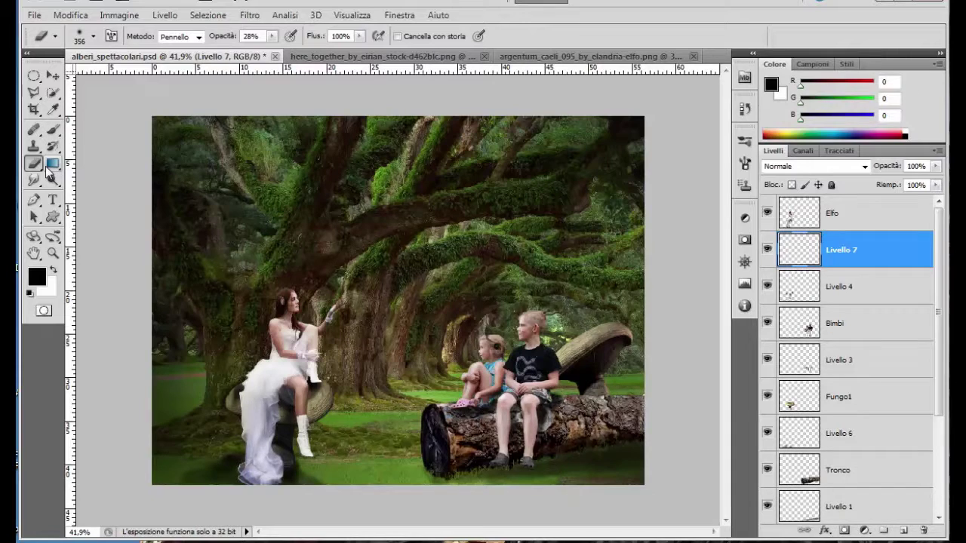
pyautogui.click(52, 129)
pyautogui.click(36, 276)
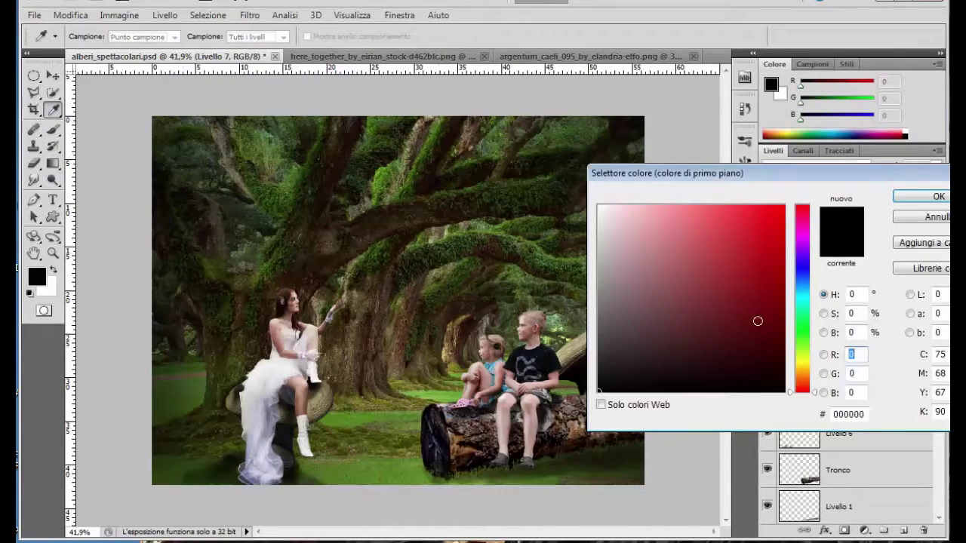
pyautogui.click(802, 361)
pyautogui.moveTo(729, 244); pyautogui.dragTo(738, 221)
pyautogui.click(917, 196)
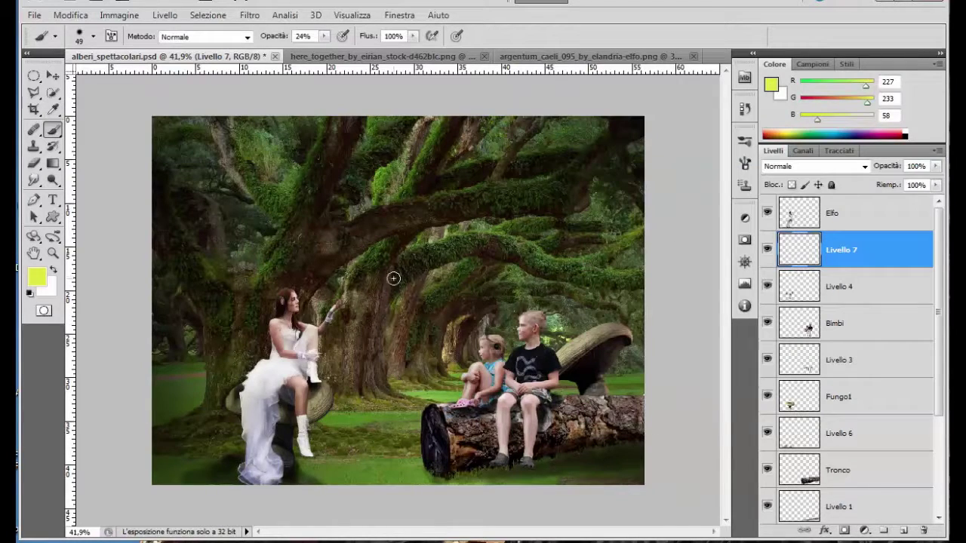
# Paint a 259 px, 65% opacity yellow glow just above the elf's hand.
pyautogui.moveTo(324, 272); pyautogui.dragTo(354, 285)
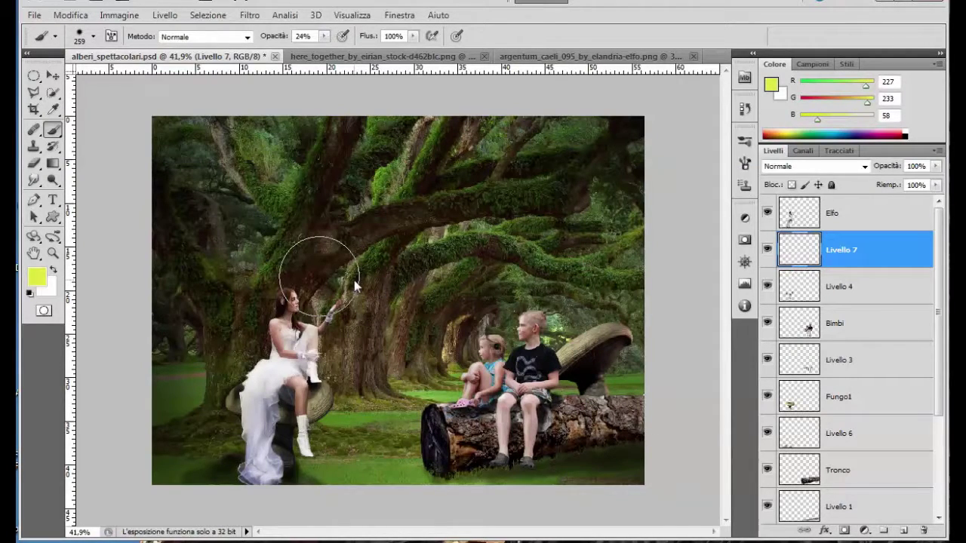
pyautogui.click(324, 35)
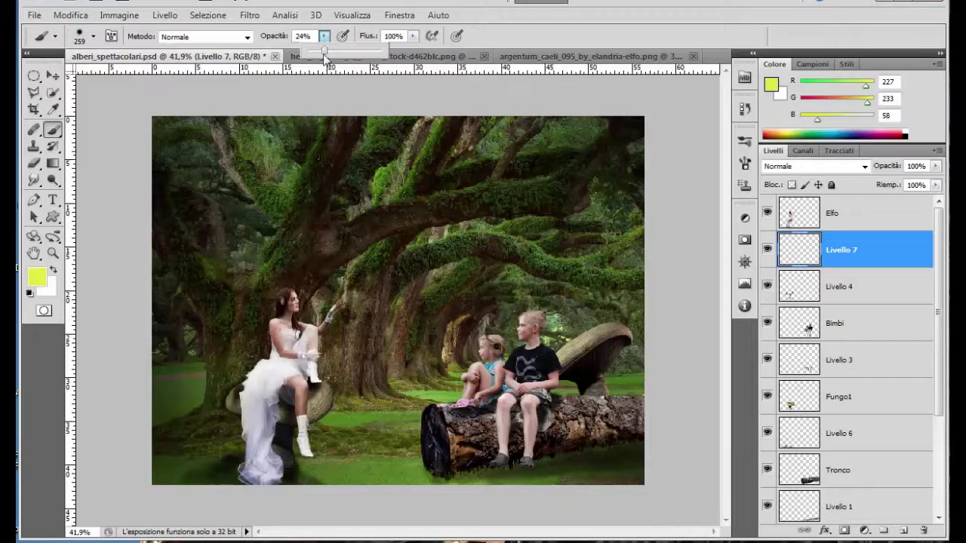
pyautogui.moveTo(325, 52); pyautogui.dragTo(356, 51)
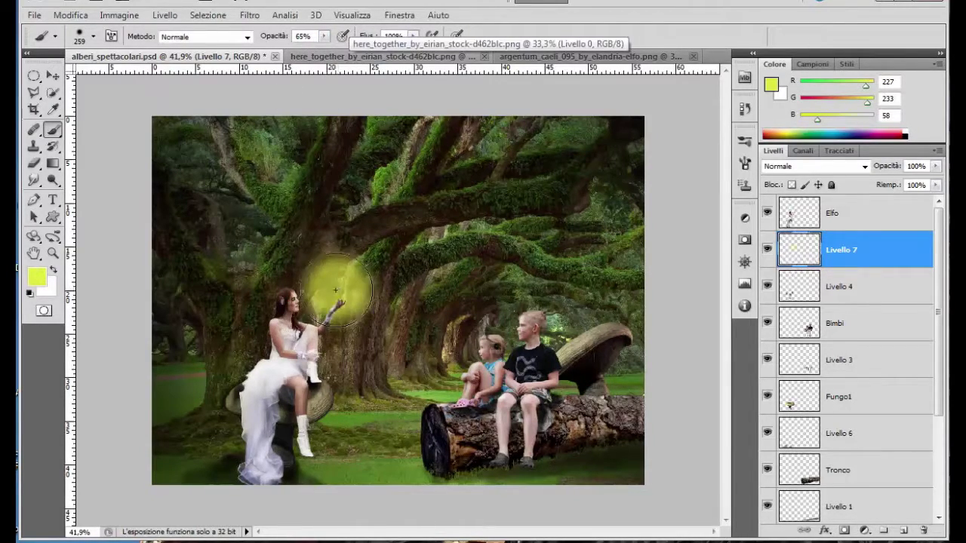
pyautogui.click(337, 287)
# Free-transform the yellow glow, scaling it up to about 437%.
pyautogui.press('v')
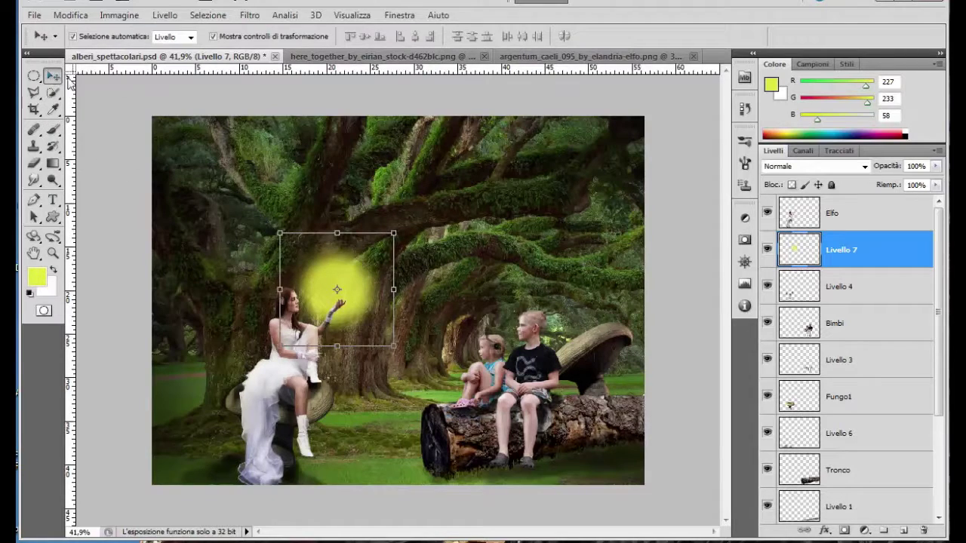
pyautogui.moveTo(394, 233); pyautogui.dragTo(528, 150)
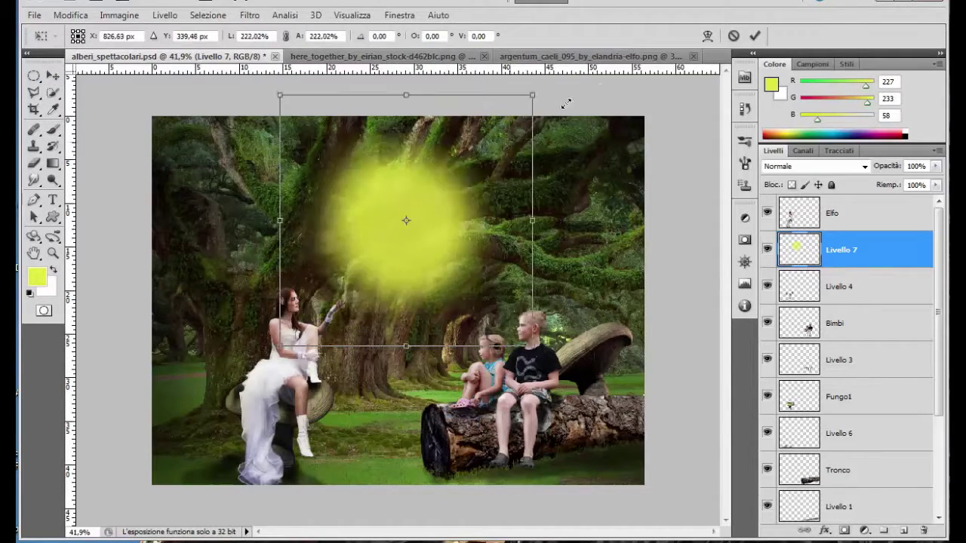
pyautogui.moveTo(277, 346); pyautogui.dragTo(83, 495)
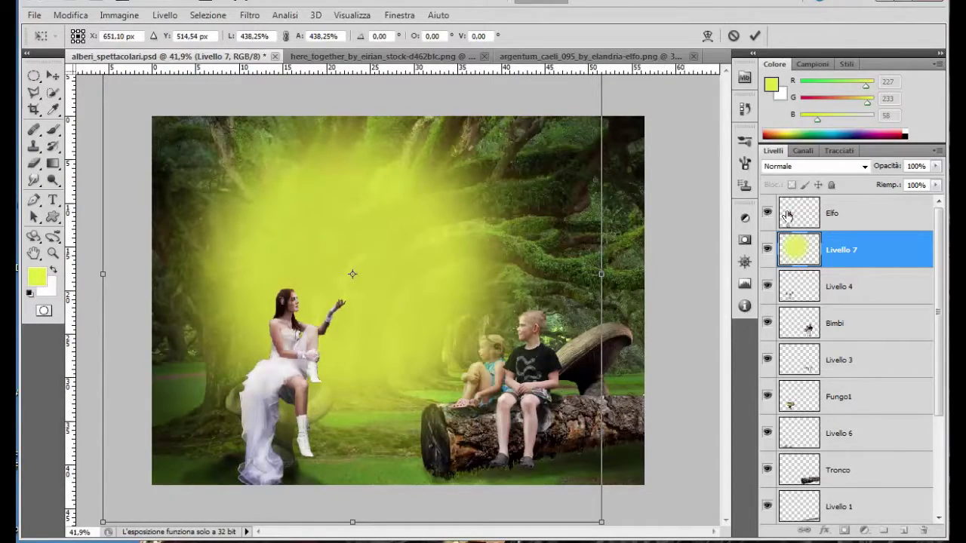
# Set the glow layer's blend mode to Luce intensa and its opacity to 31%.
pyautogui.click(936, 166)
pyautogui.moveTo(936, 183); pyautogui.dragTo(896, 186)
pyautogui.click(832, 165)
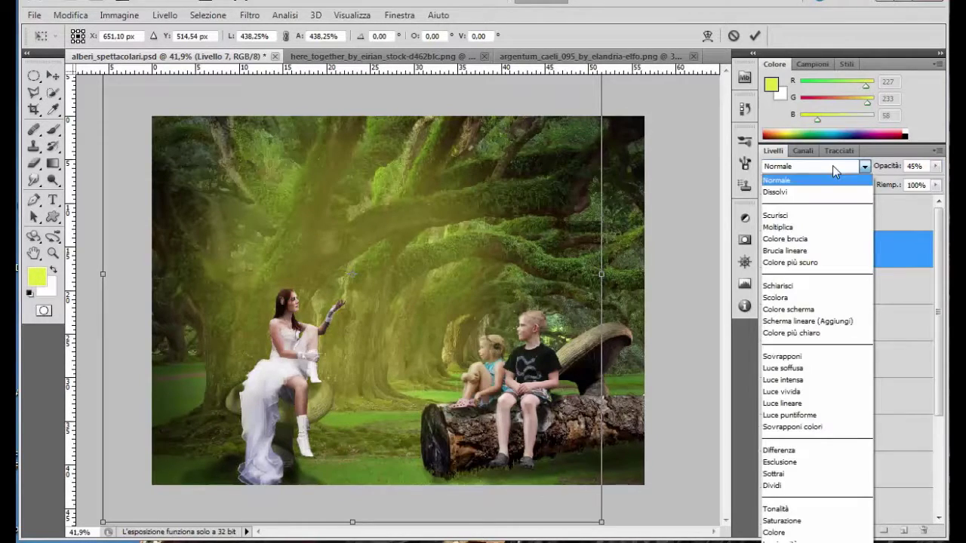
pyautogui.click(782, 369)
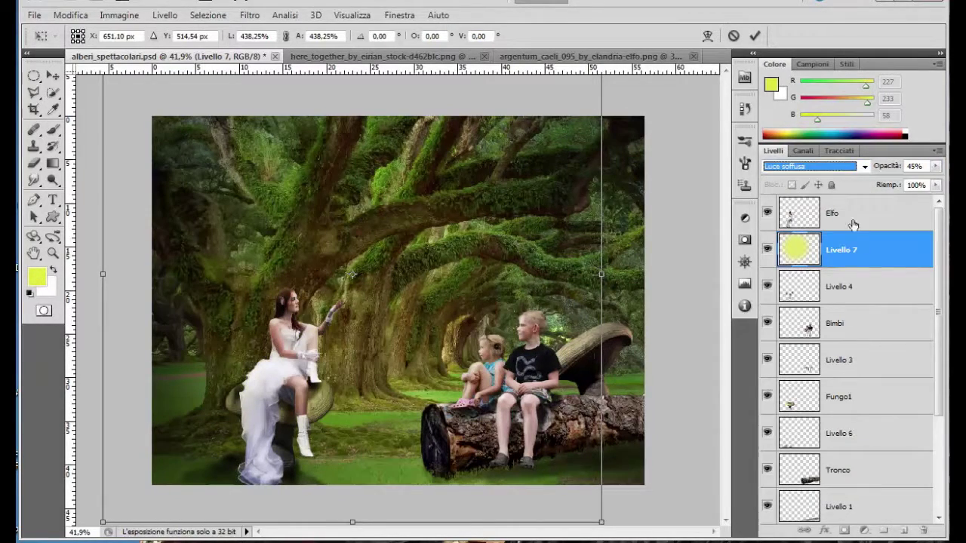
pyautogui.scroll(-1, 828, 167)
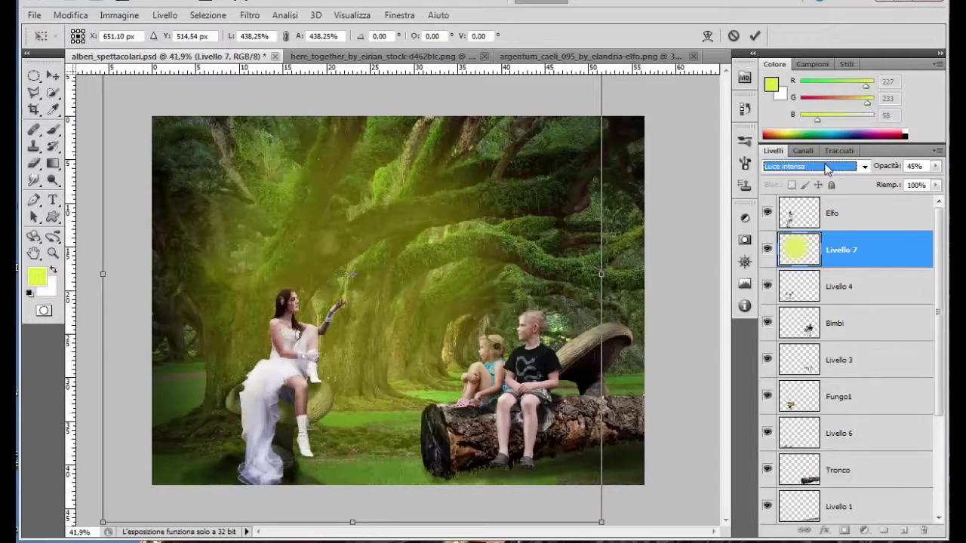
pyautogui.click(935, 166)
pyautogui.moveTo(895, 185); pyautogui.dragTo(888, 184)
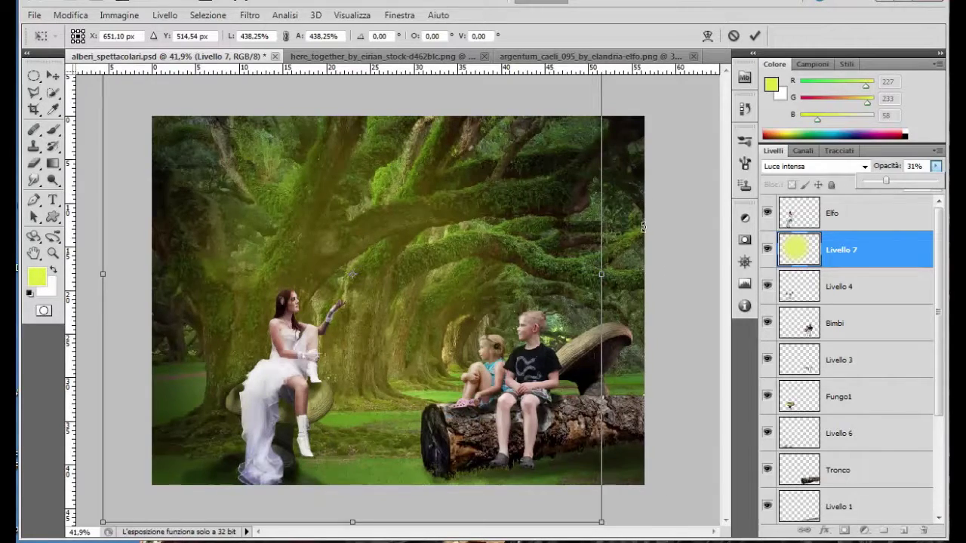
# Stretch the glow to about 557% and shift it down and left across the trees.
pyautogui.hotkey('ctrl', '0')
pyautogui.moveTo(536, 111); pyautogui.dragTo(629, 19)
pyautogui.moveTo(385, 239)
pyautogui.mouseDown()
pyautogui.moveTo(367, 251)
pyautogui.moveTo(363, 283)
pyautogui.mouseUp()
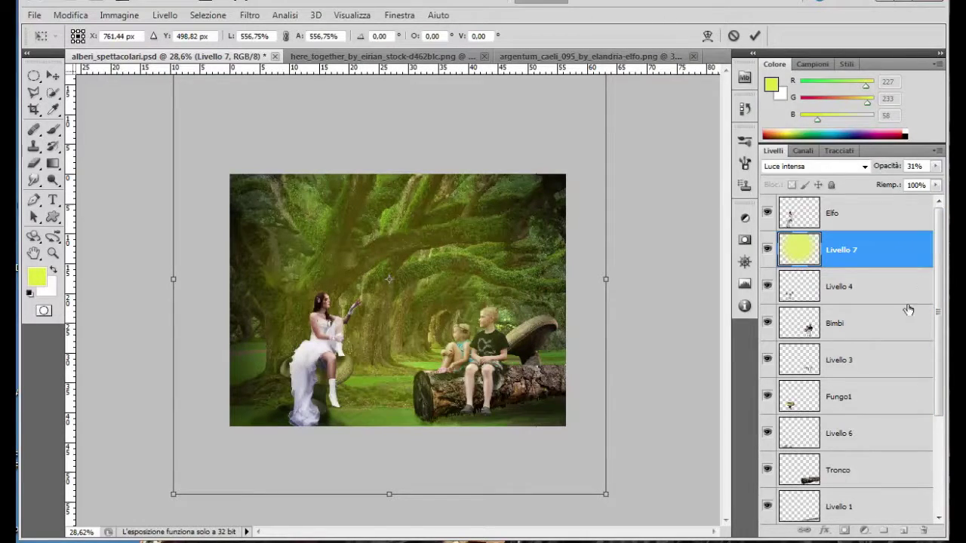
# Apply the glow transform and move the Bimbi layer above Livello 4.
pyautogui.press('Return')
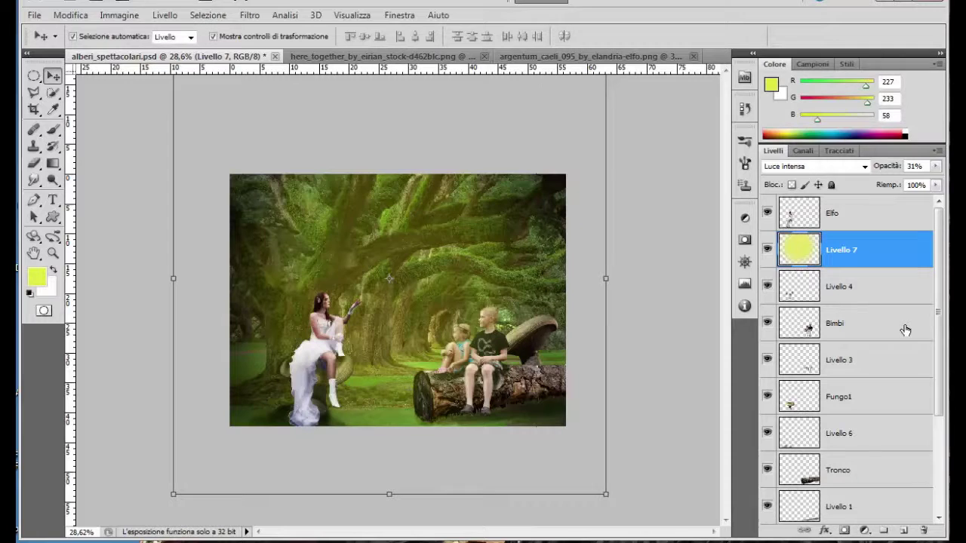
pyautogui.click(905, 330)
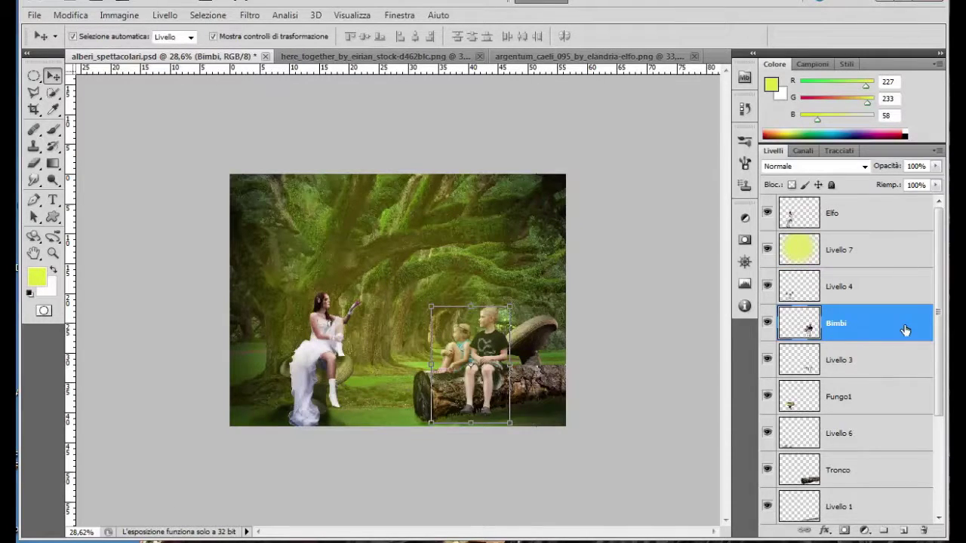
pyautogui.moveTo(905, 329)
pyautogui.mouseDown()
pyautogui.moveTo(915, 238)
pyautogui.moveTo(912, 293)
pyautogui.mouseUp()
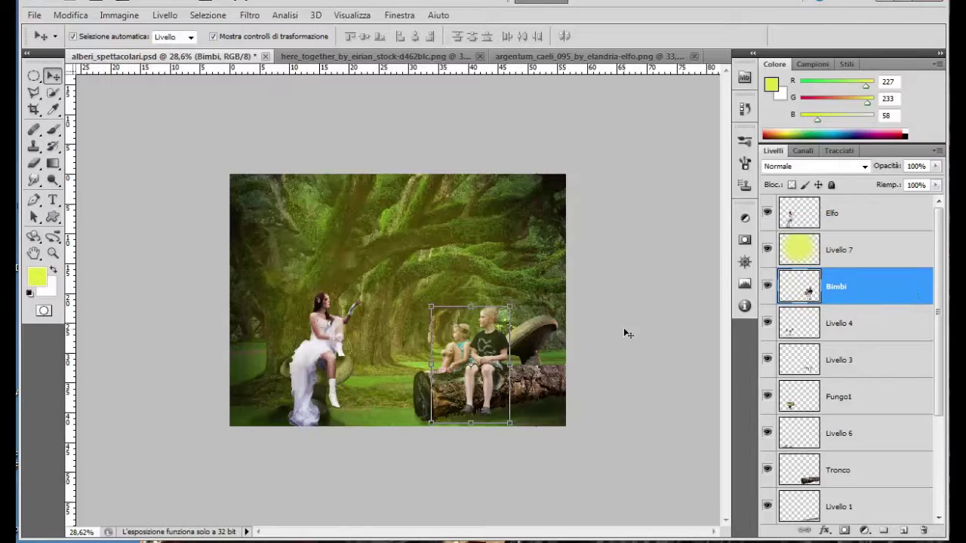
# Add a new layer above Elfo and choose the 2468 burst brush at 61 px.
pyautogui.scroll(1, 616, 329)
pyautogui.scroll(1, 635, 326)
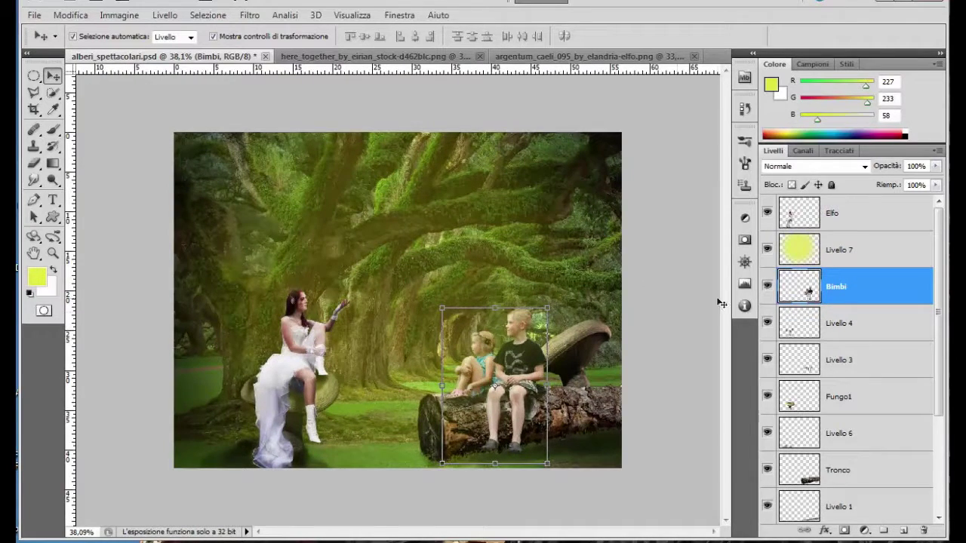
pyautogui.click(880, 213)
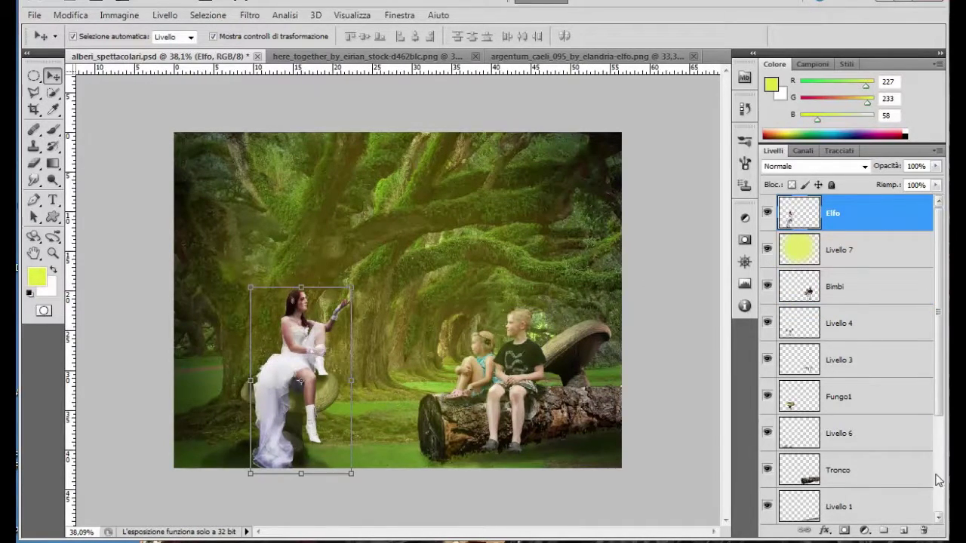
pyautogui.click(903, 530)
pyautogui.click(53, 130)
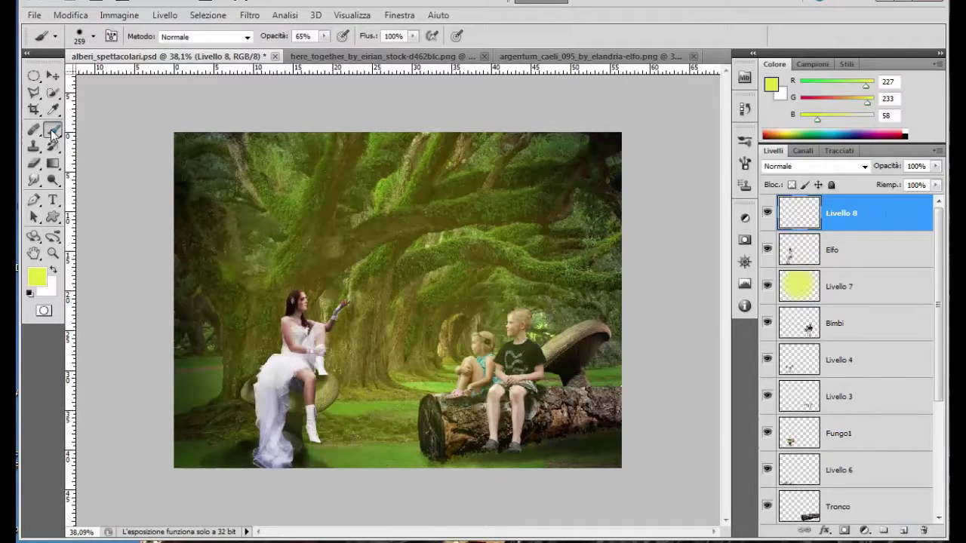
pyautogui.click(94, 37)
pyautogui.moveTo(302, 179); pyautogui.dragTo(306, 392)
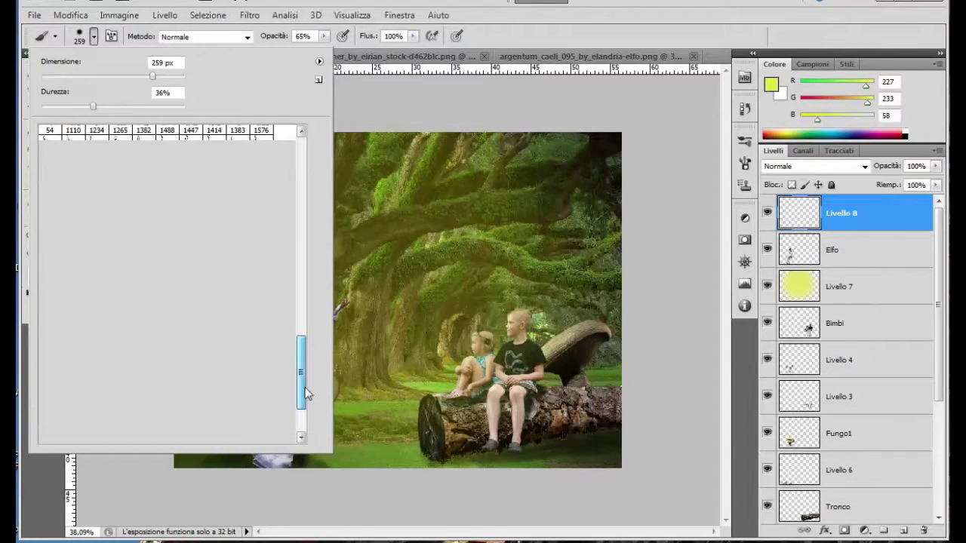
pyautogui.moveTo(306, 393); pyautogui.dragTo(303, 413)
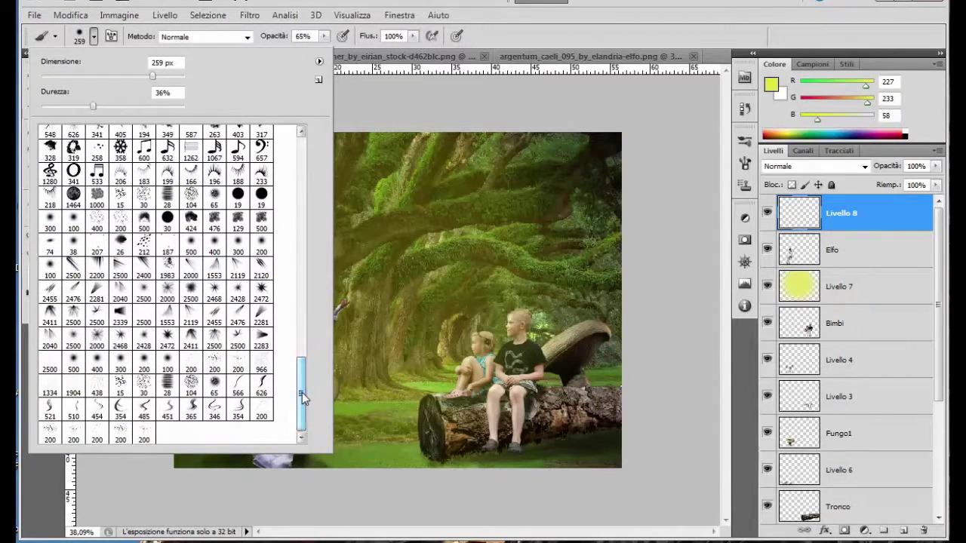
pyautogui.click(121, 340)
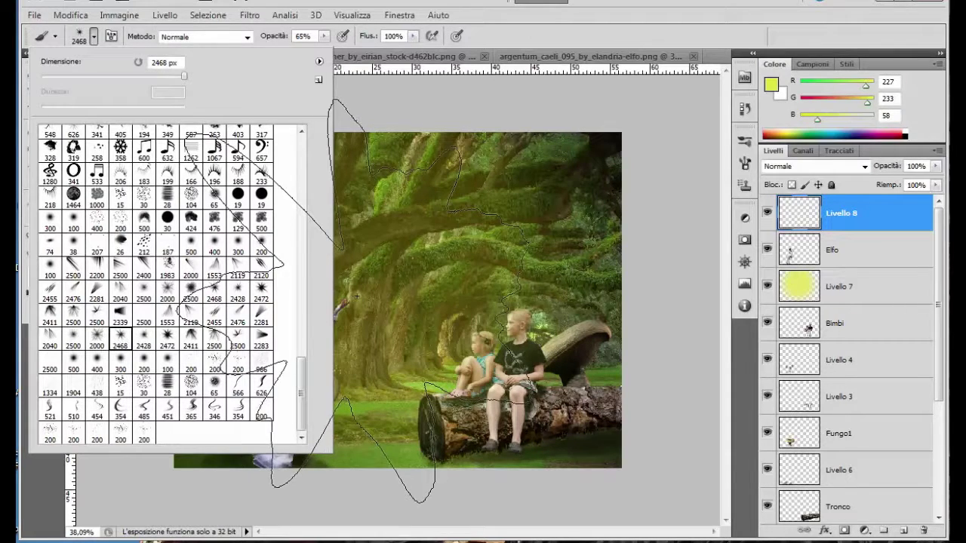
pyautogui.moveTo(94, 78); pyautogui.dragTo(85, 77)
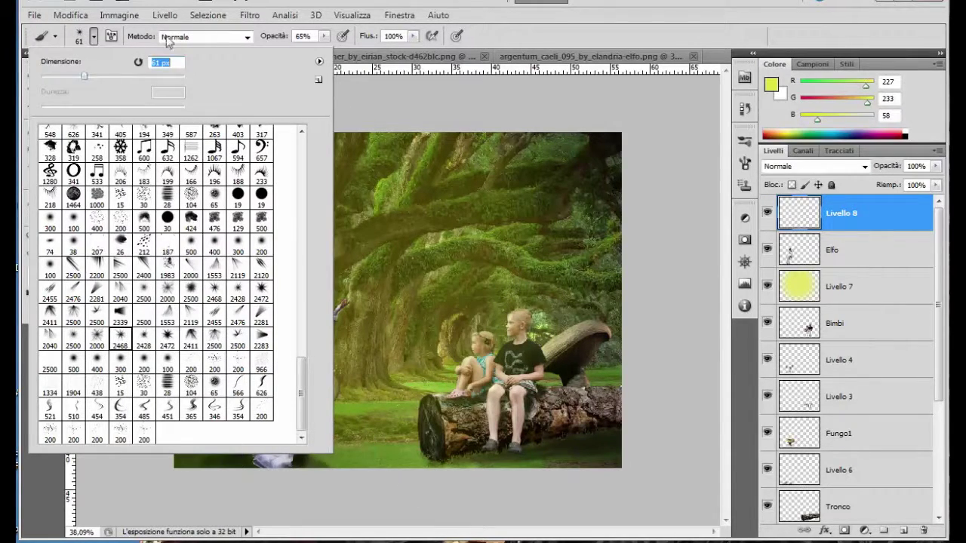
pyautogui.press('Return')
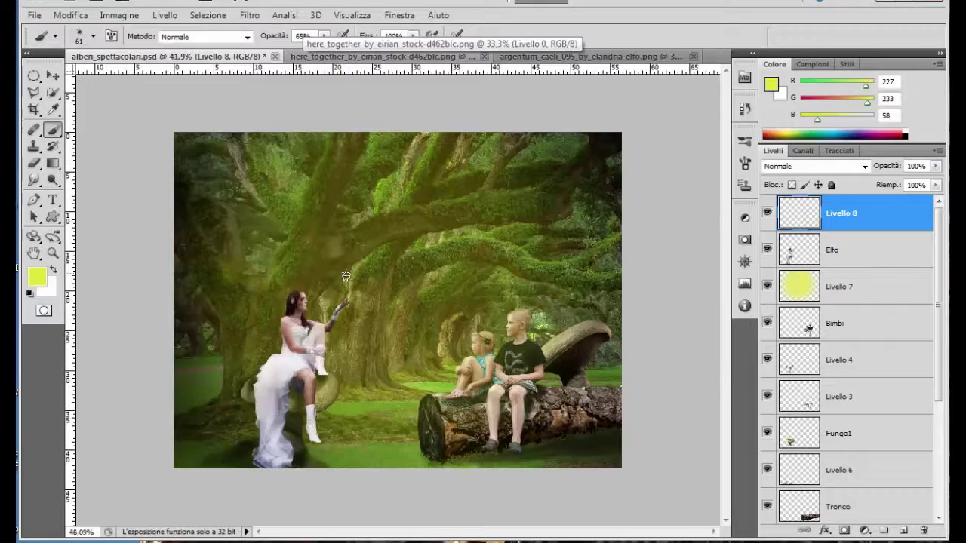
# Stamp a 128 px yellow star burst repeatedly above the elf's hand.
pyautogui.scroll(2, 344, 275)
pyautogui.scroll(1, 344, 274)
pyautogui.scroll(1, 339, 278)
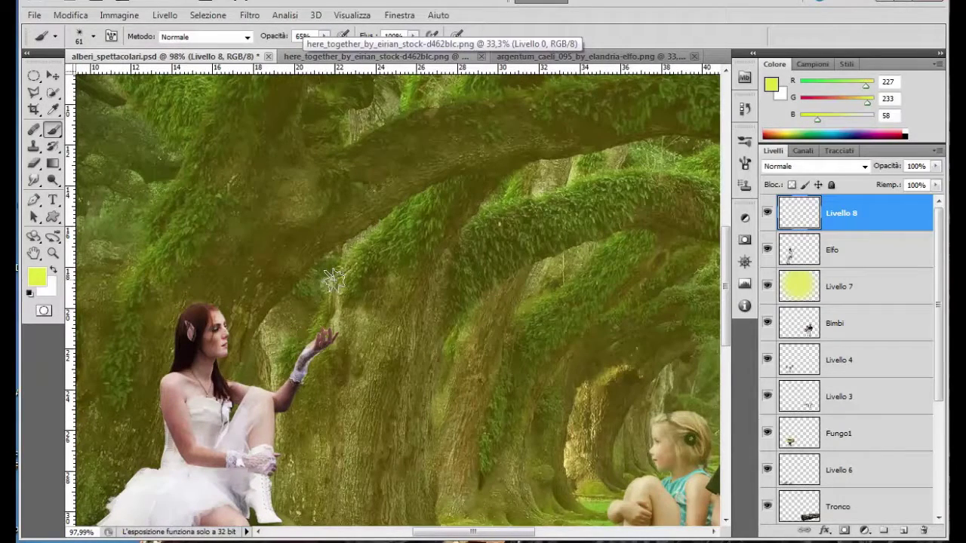
pyautogui.press('.')
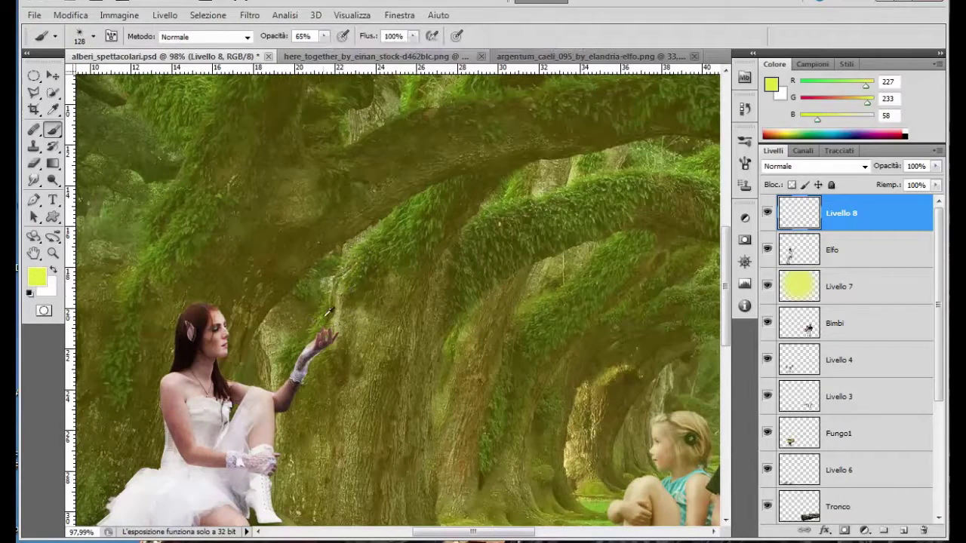
pyautogui.click(317, 320)
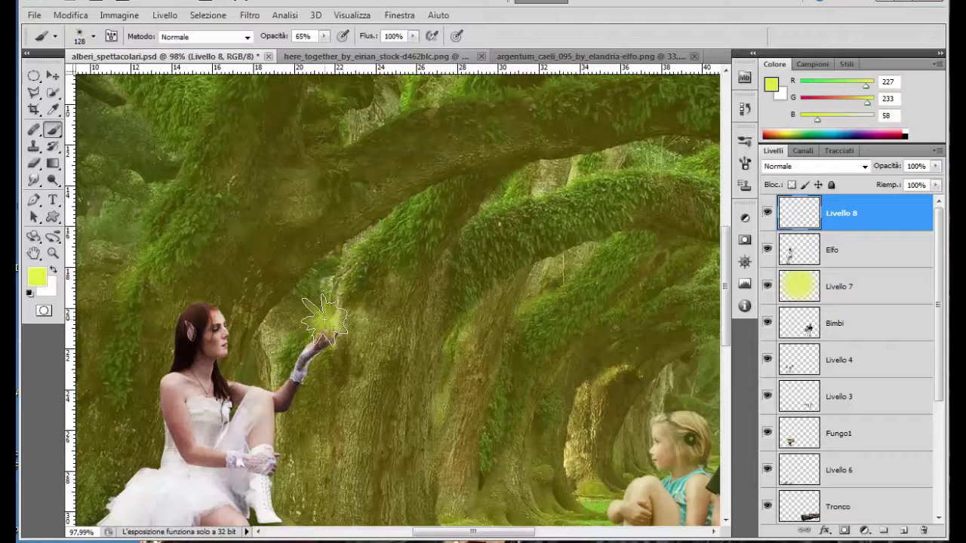
pyautogui.click(318, 319)
pyautogui.click(315, 315)
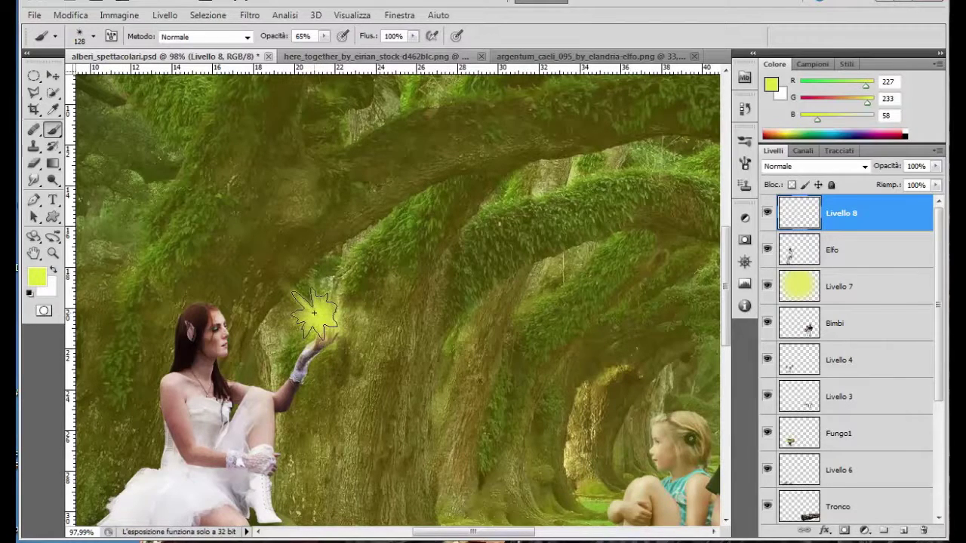
pyautogui.click(313, 311)
pyautogui.click(314, 312)
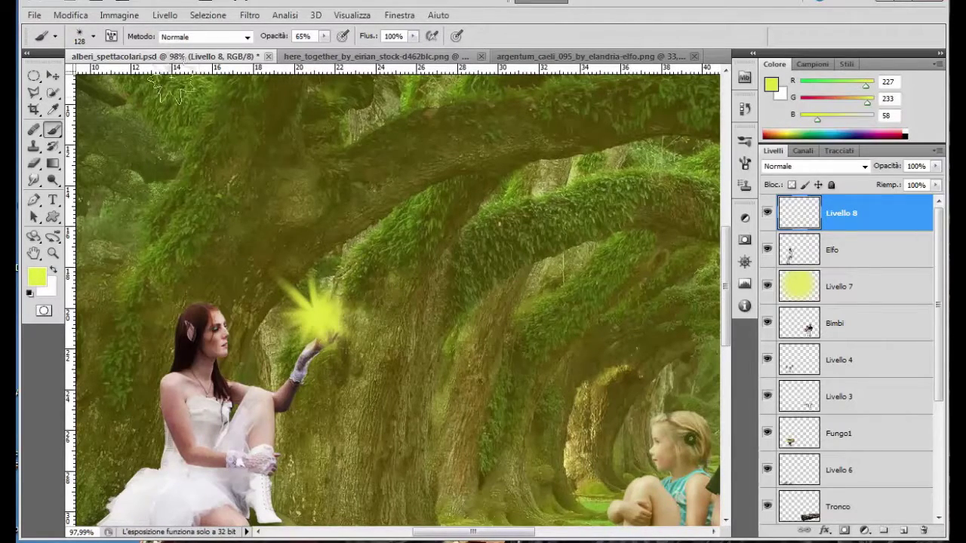
# Lower the star burst layer's opacity to 66%.
pyautogui.click(935, 165)
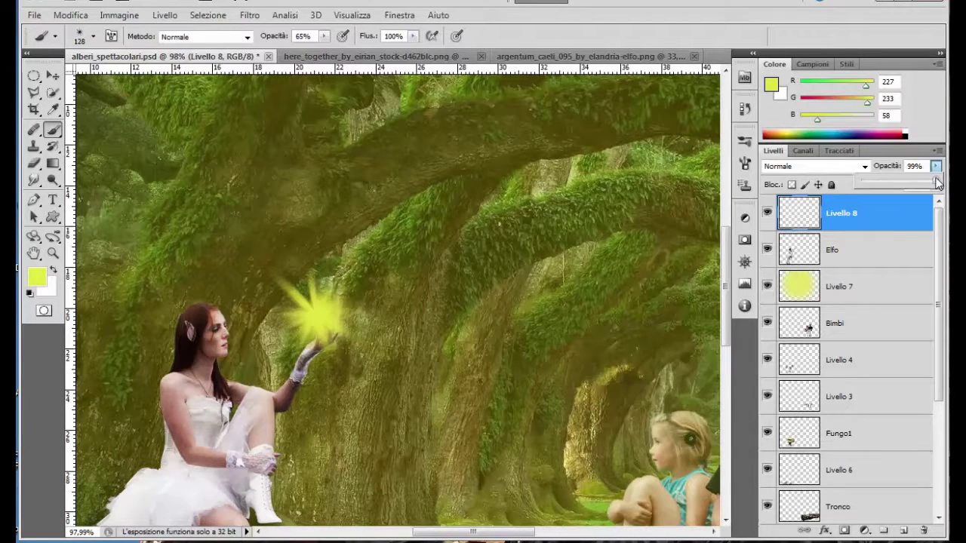
pyautogui.moveTo(934, 183); pyautogui.dragTo(913, 186)
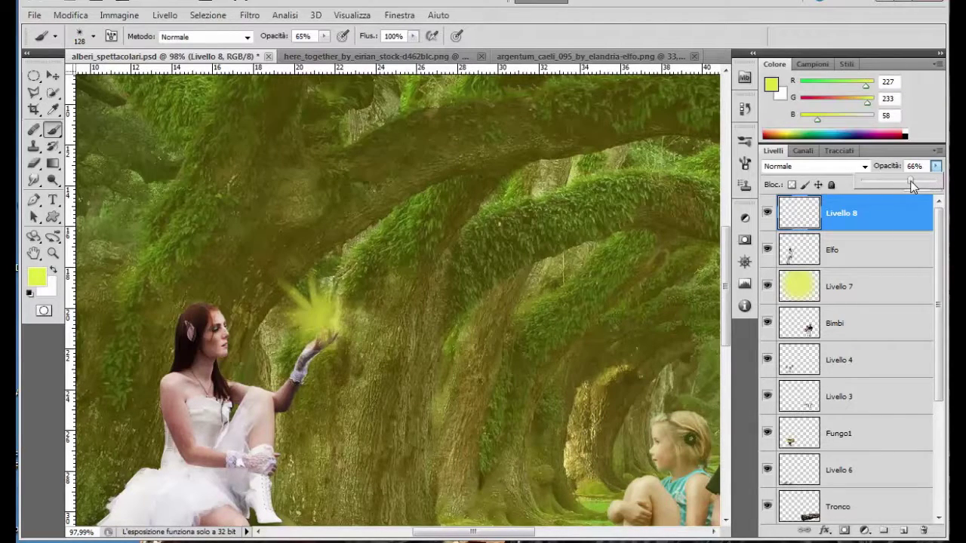
pyautogui.click(93, 36)
pyautogui.moveTo(302, 371); pyautogui.dragTo(303, 162)
# Switch to a soft round 42 px brush at 100% opacity.
pyautogui.click(50, 138)
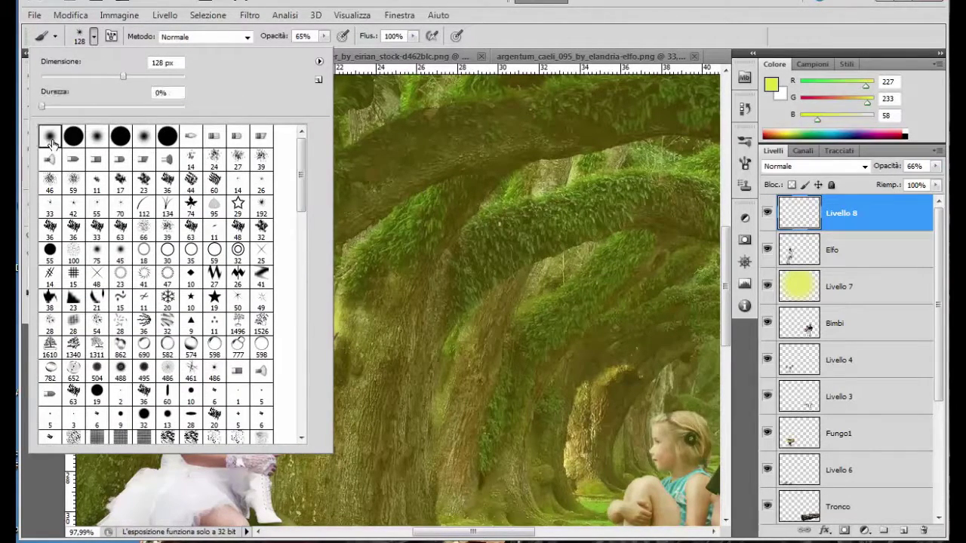
pyautogui.moveTo(123, 76); pyautogui.dragTo(96, 76)
pyautogui.press('Return')
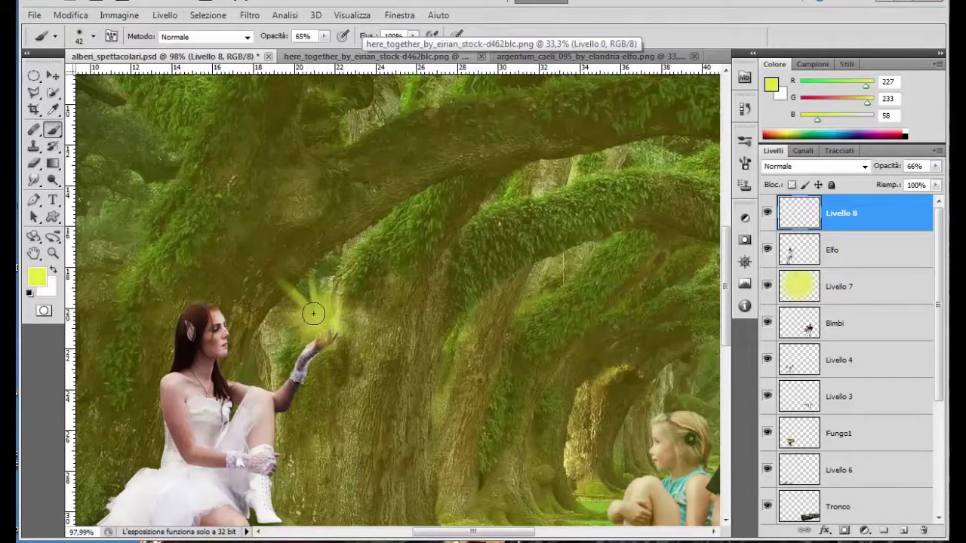
pyautogui.moveTo(323, 36); pyautogui.dragTo(361, 55)
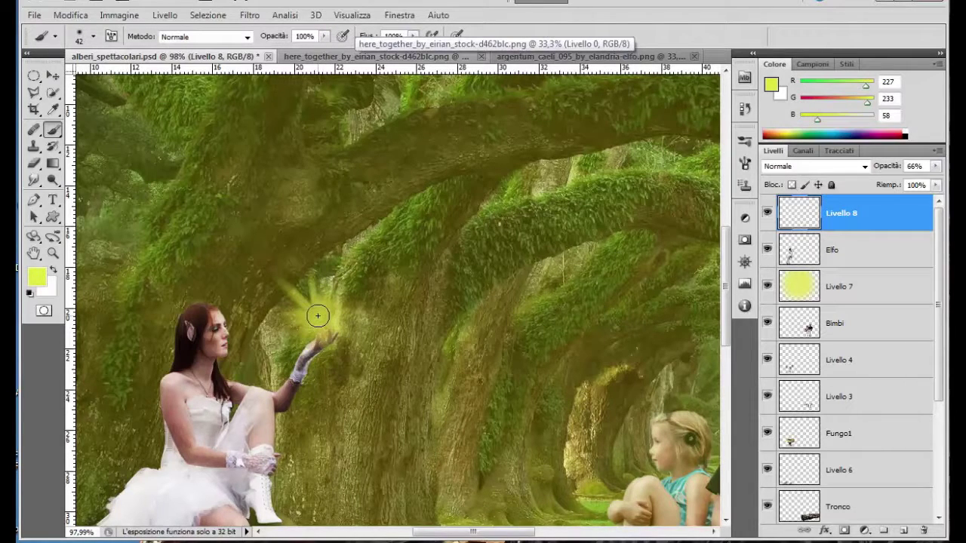
# Dab a smaller pale-yellow (249,252,169) core at the centre of the glow.
pyautogui.click(39, 277)
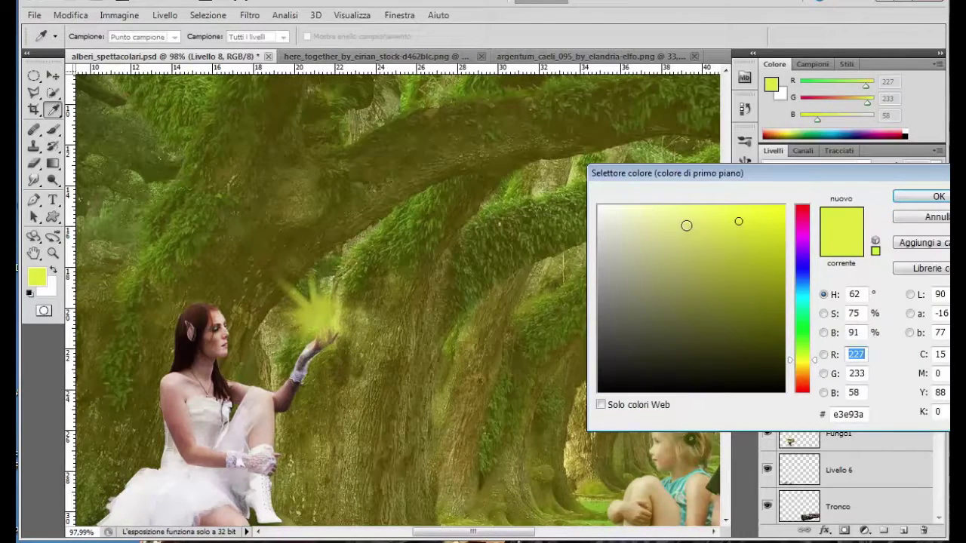
pyautogui.moveTo(686, 225); pyautogui.dragTo(662, 209)
pyautogui.click(939, 196)
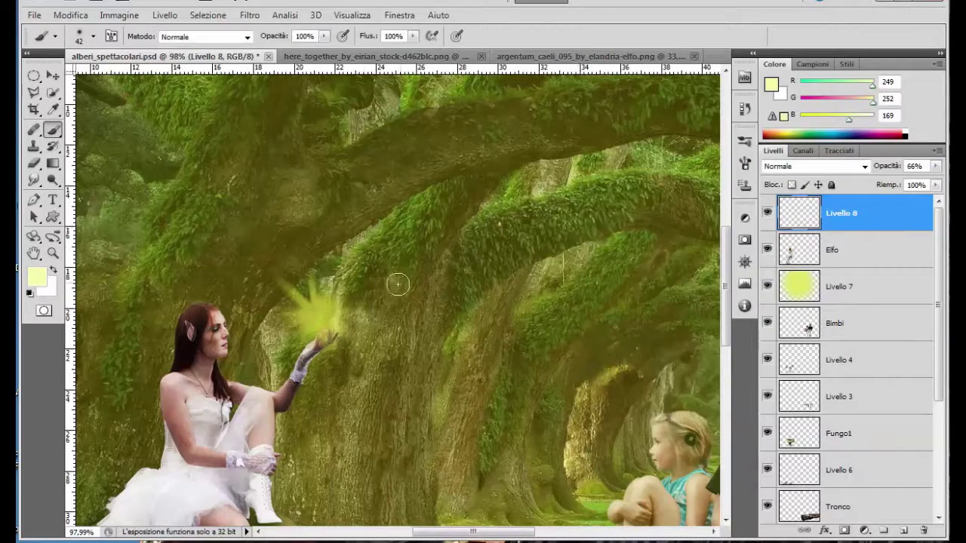
pyautogui.press('[')
pyautogui.press('[')
pyautogui.press('[')
pyautogui.click(312, 318)
pyautogui.scroll(-5, 320, 314)
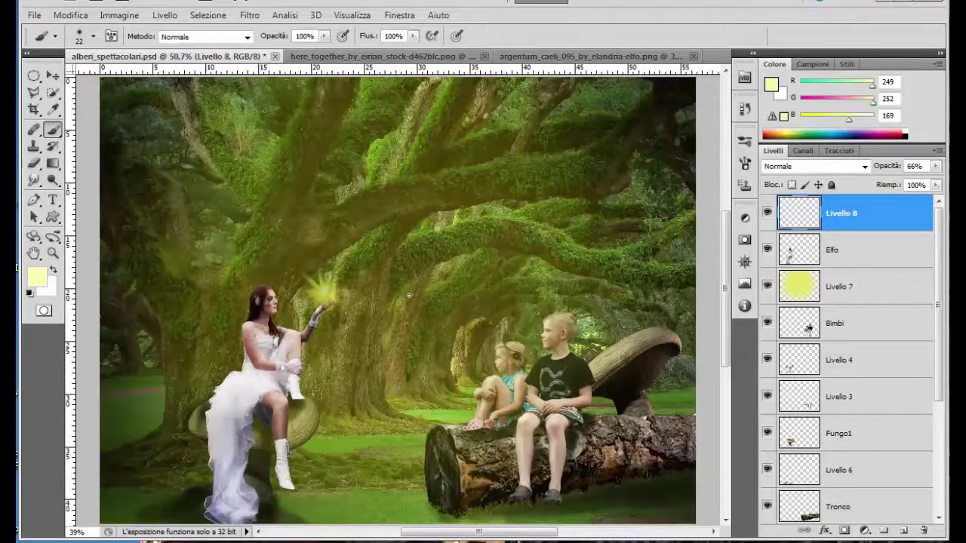
pyautogui.scroll(1, 682, 285)
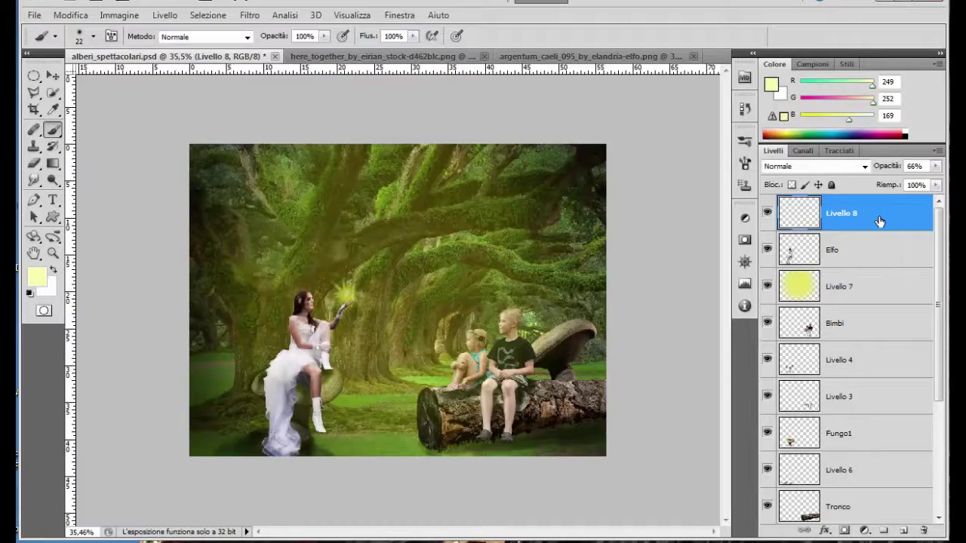
# Stamp the visible image to a layer, duplicate it, and apply Accentua passaggio at radius 1,9 px.
pyautogui.hotkey('ctrl', 'shift', 'alt', 'e')
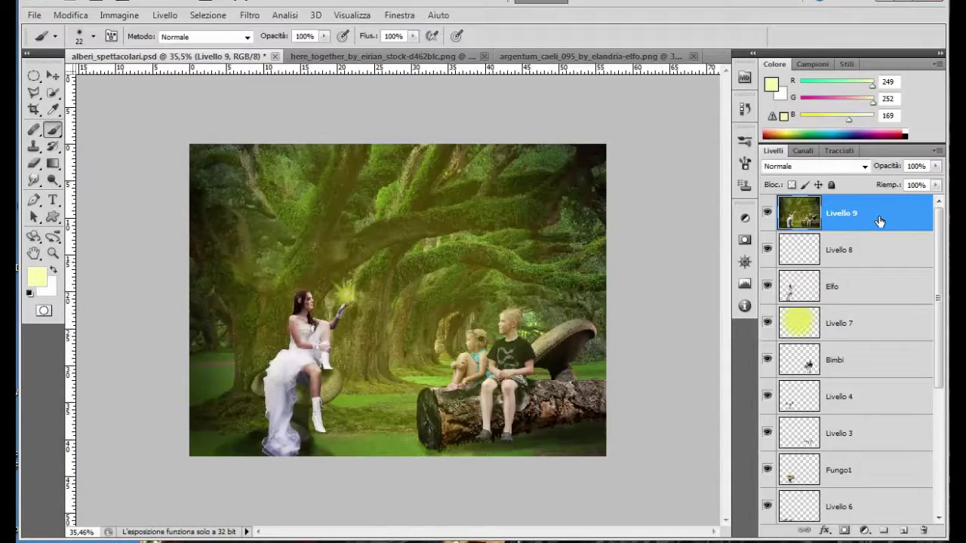
pyautogui.hotkey('ctrl', 'j')
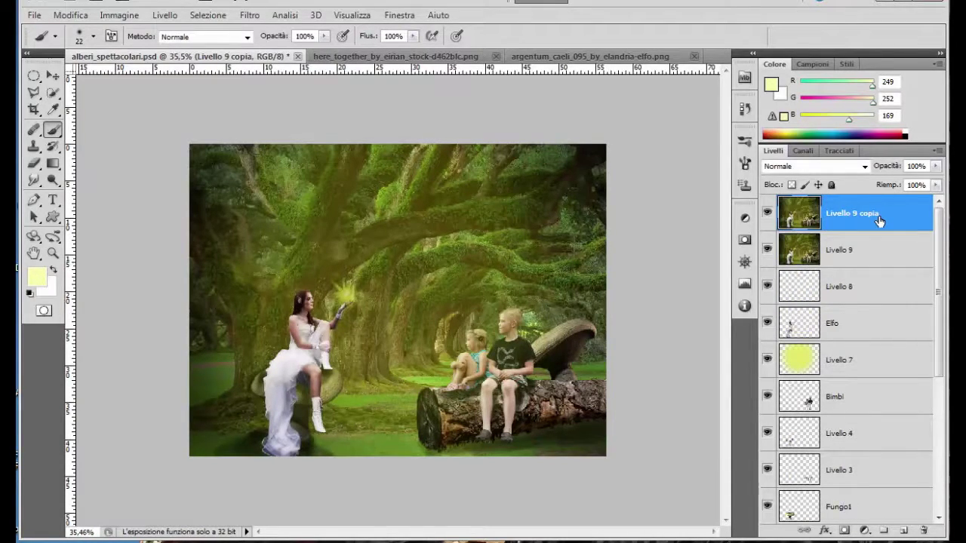
pyautogui.click(250, 15)
pyautogui.click(185, 300)
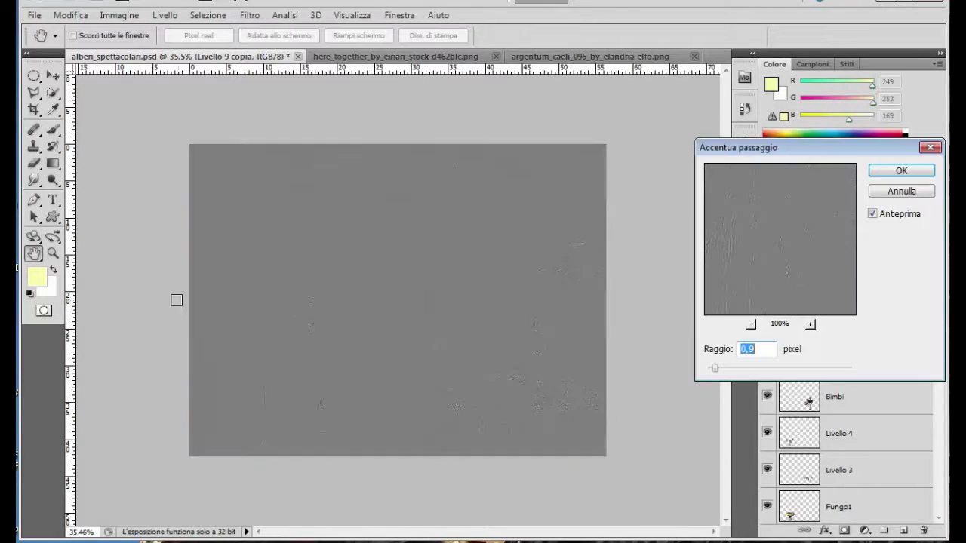
pyautogui.moveTo(718, 370); pyautogui.dragTo(725, 374)
pyautogui.click(901, 172)
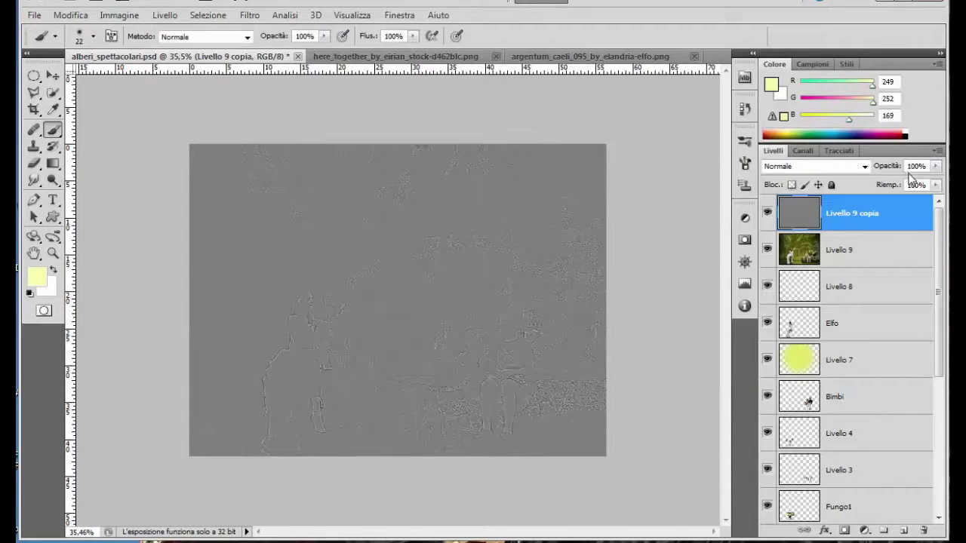
# Set the high-pass layer's blend mode to Luce intensa.
pyautogui.click(820, 166)
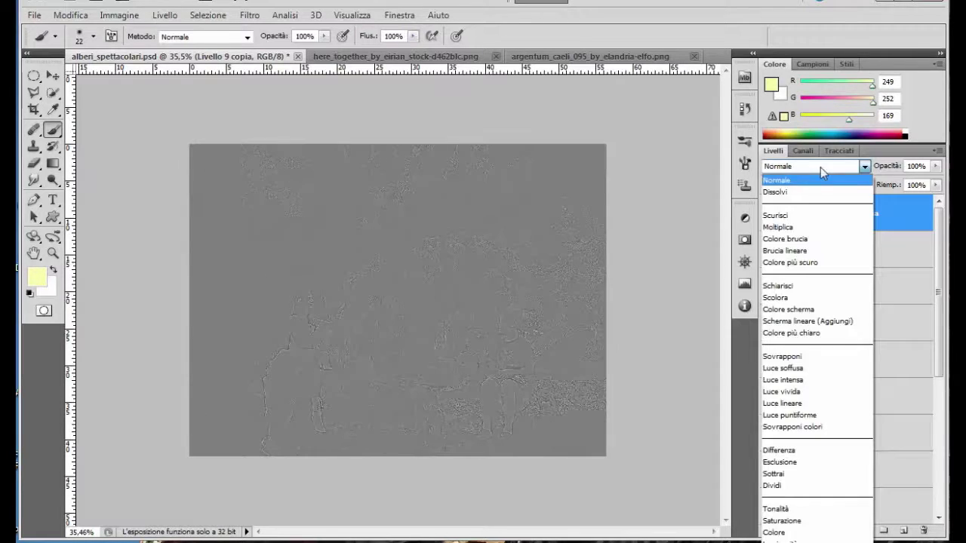
pyautogui.click(808, 392)
pyautogui.click(650, 346)
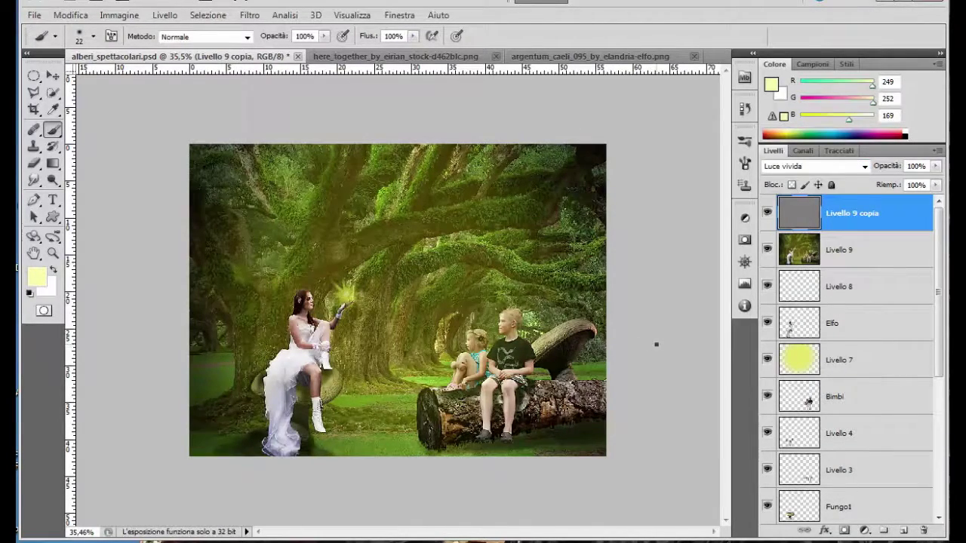
pyautogui.scroll(2, 655, 344)
pyautogui.click(820, 166)
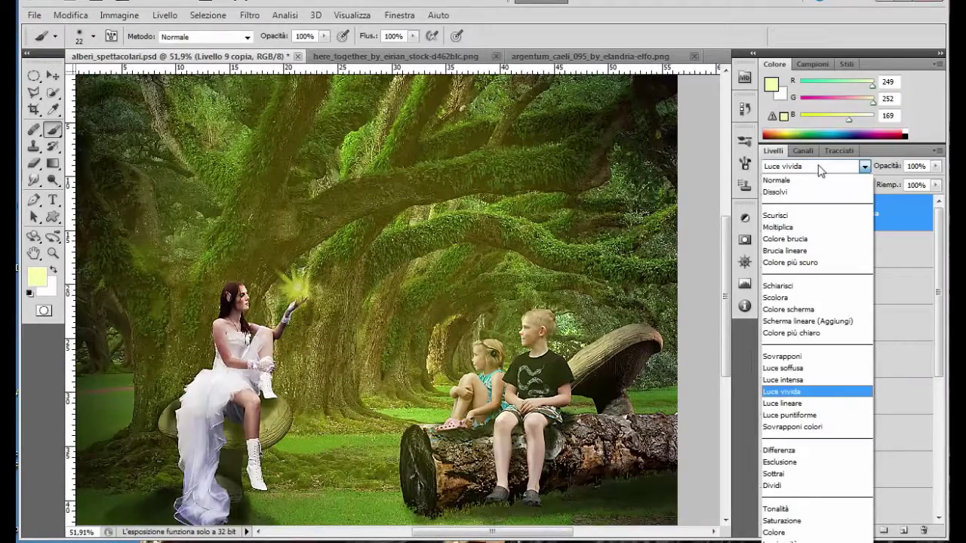
pyautogui.click(788, 380)
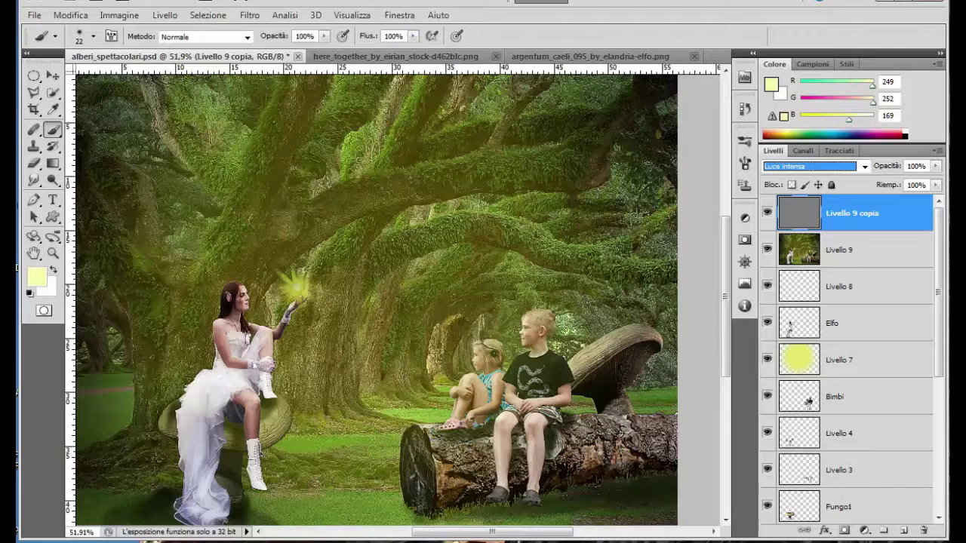
pyautogui.click(864, 530)
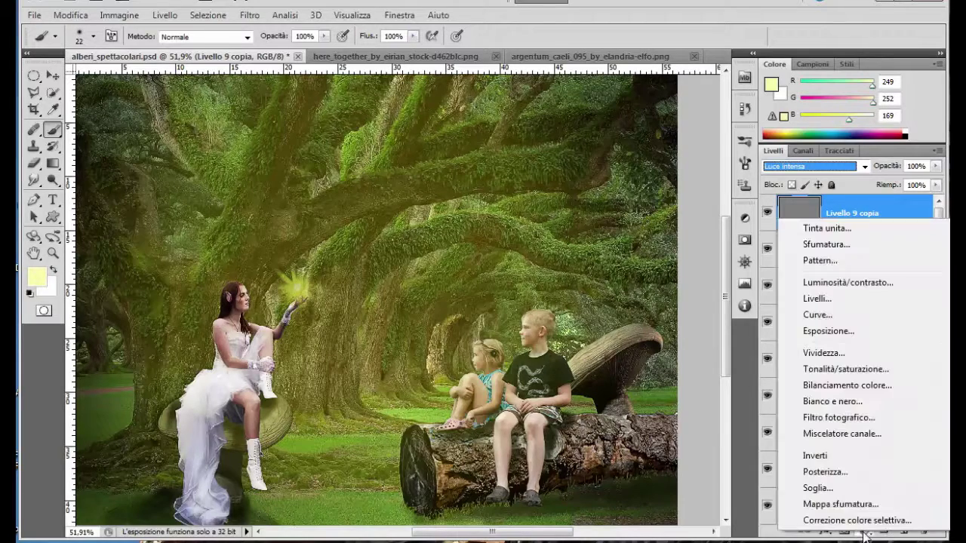
# Add a gradient fill layer using Densità neutra with its left opacity stop at 73%.
pyautogui.click(827, 241)
pyautogui.click(697, 212)
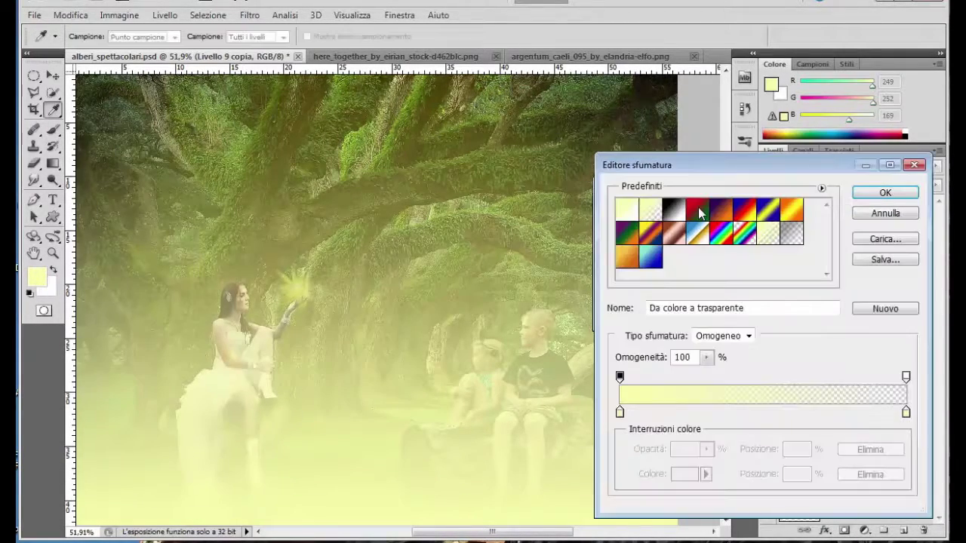
pyautogui.click(790, 235)
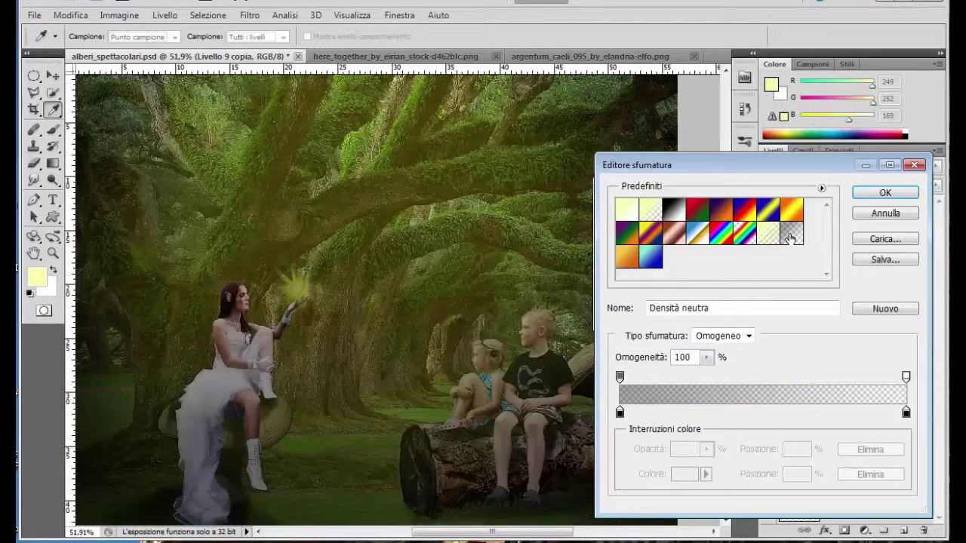
pyautogui.click(620, 377)
pyautogui.moveTo(706, 448); pyautogui.dragTo(715, 466)
pyautogui.click(884, 193)
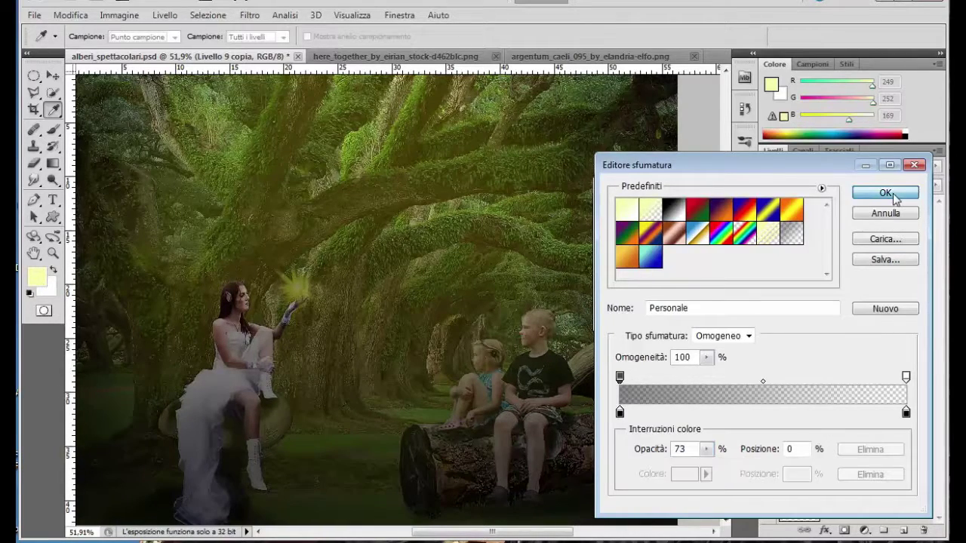
# Make the gradient fill radial and inverted at 150% scale.
pyautogui.click(692, 234)
pyautogui.click(668, 258)
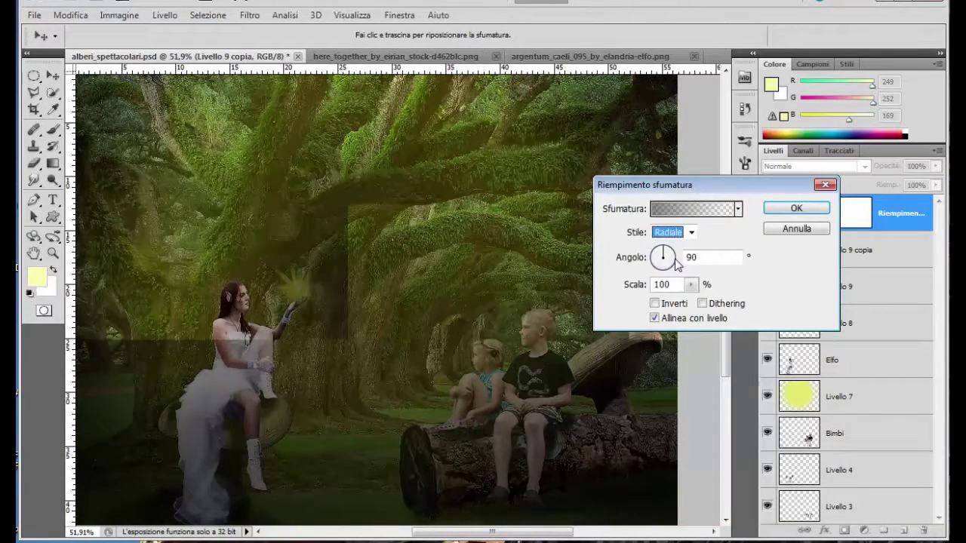
pyautogui.click(654, 302)
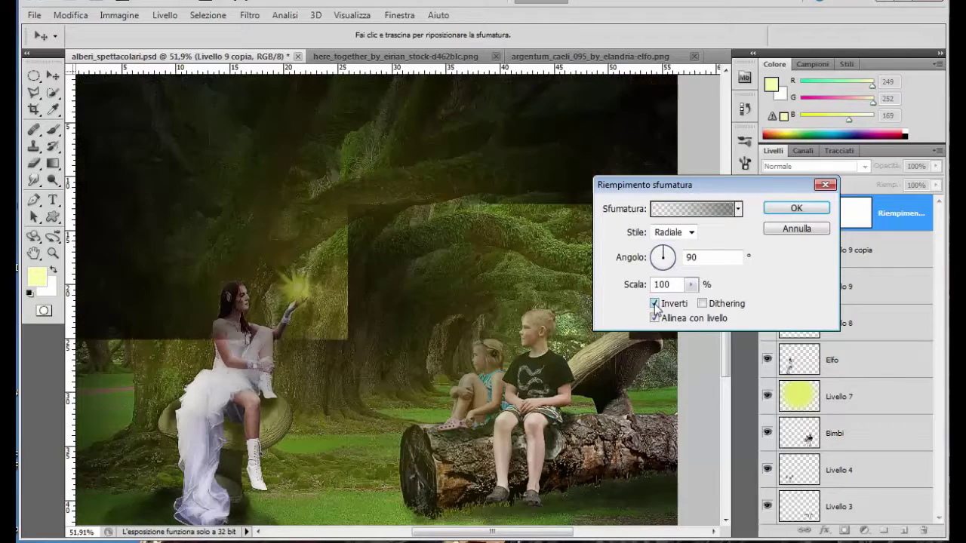
pyautogui.click(690, 284)
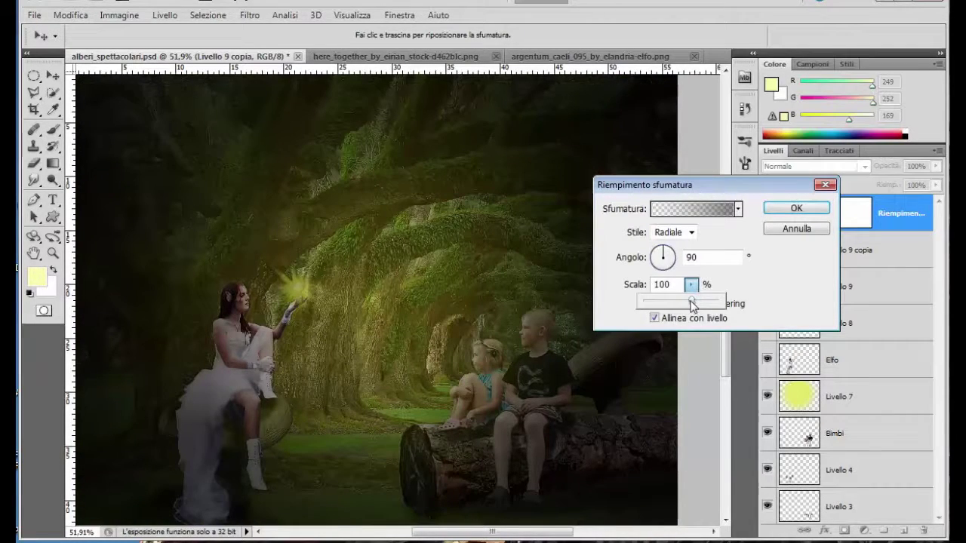
pyautogui.moveTo(693, 302); pyautogui.dragTo(764, 300)
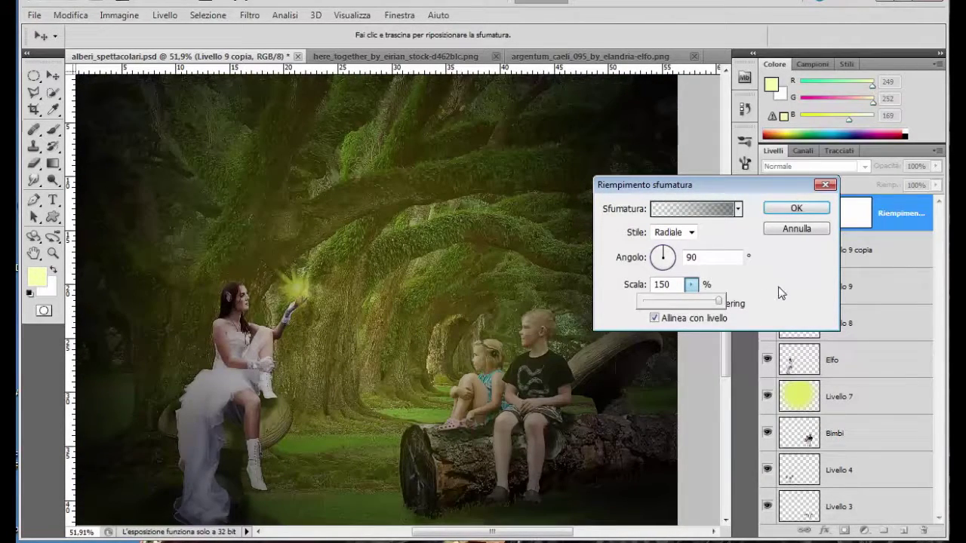
pyautogui.click(797, 208)
pyautogui.press('b')
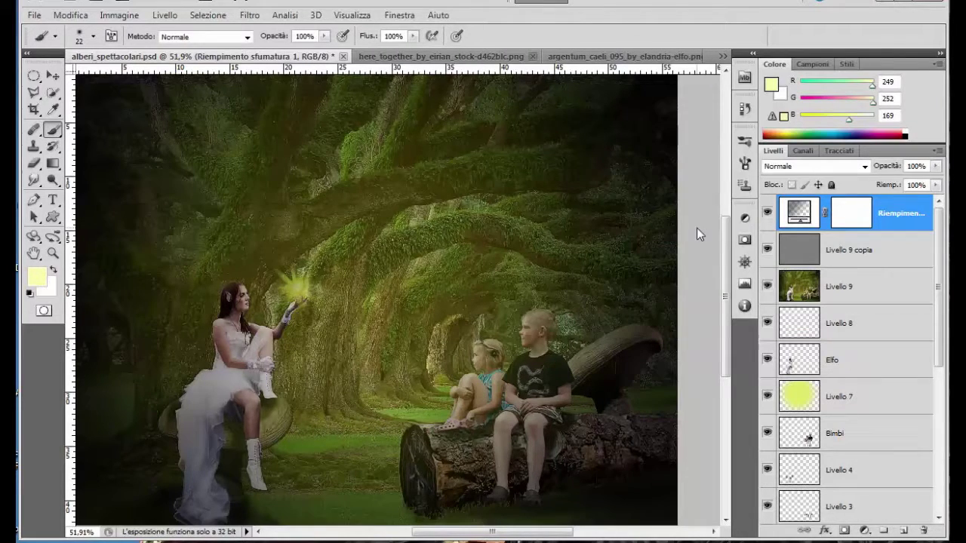
pyautogui.click(696, 228)
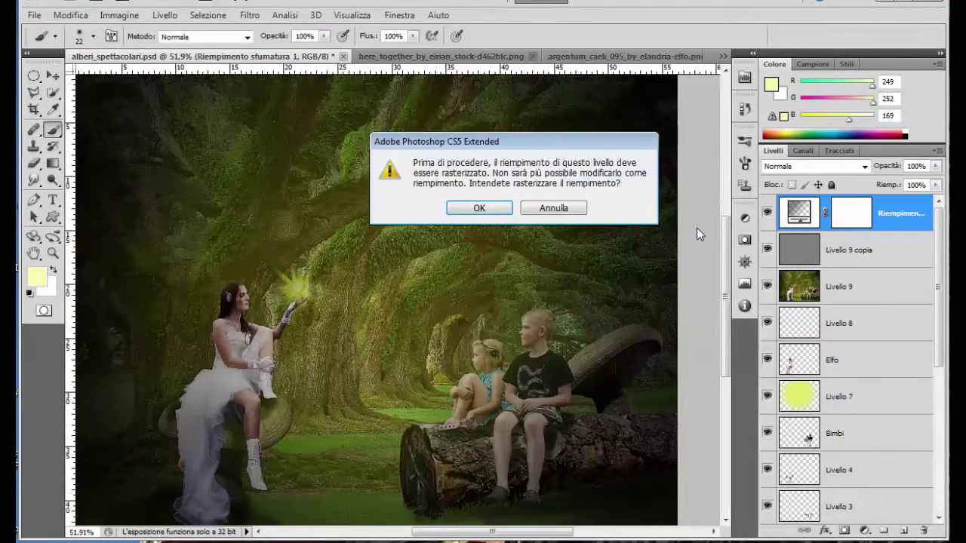
# Rasterize the Riempimento sfumatura 1 layer and lower its opacity to 71%.
pyautogui.click(500, 209)
pyautogui.scroll(-2, 511, 207)
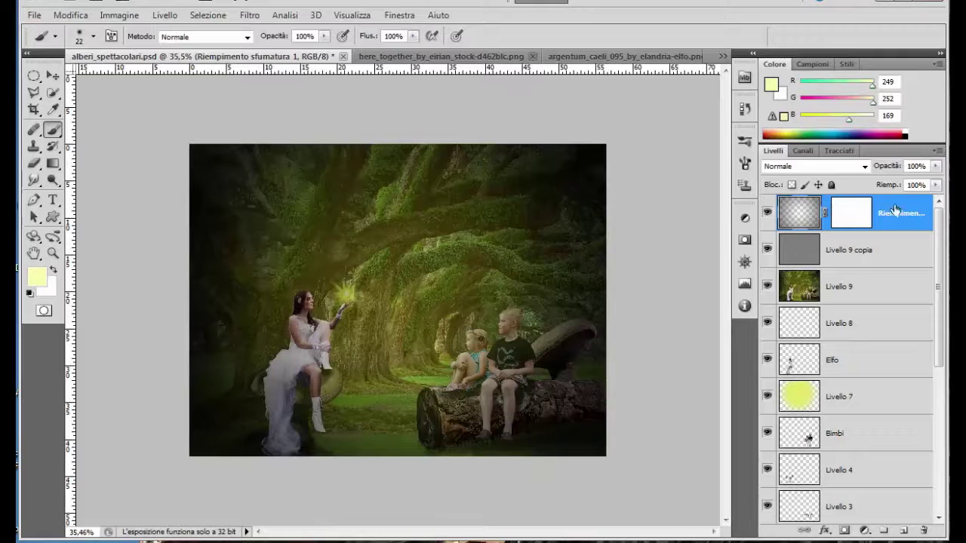
pyautogui.click(934, 166)
pyautogui.moveTo(938, 181); pyautogui.dragTo(913, 181)
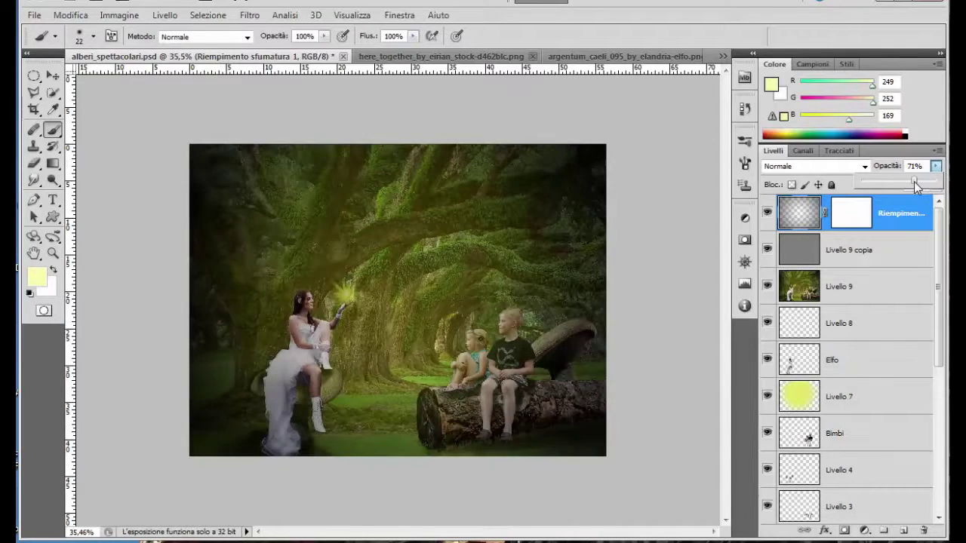